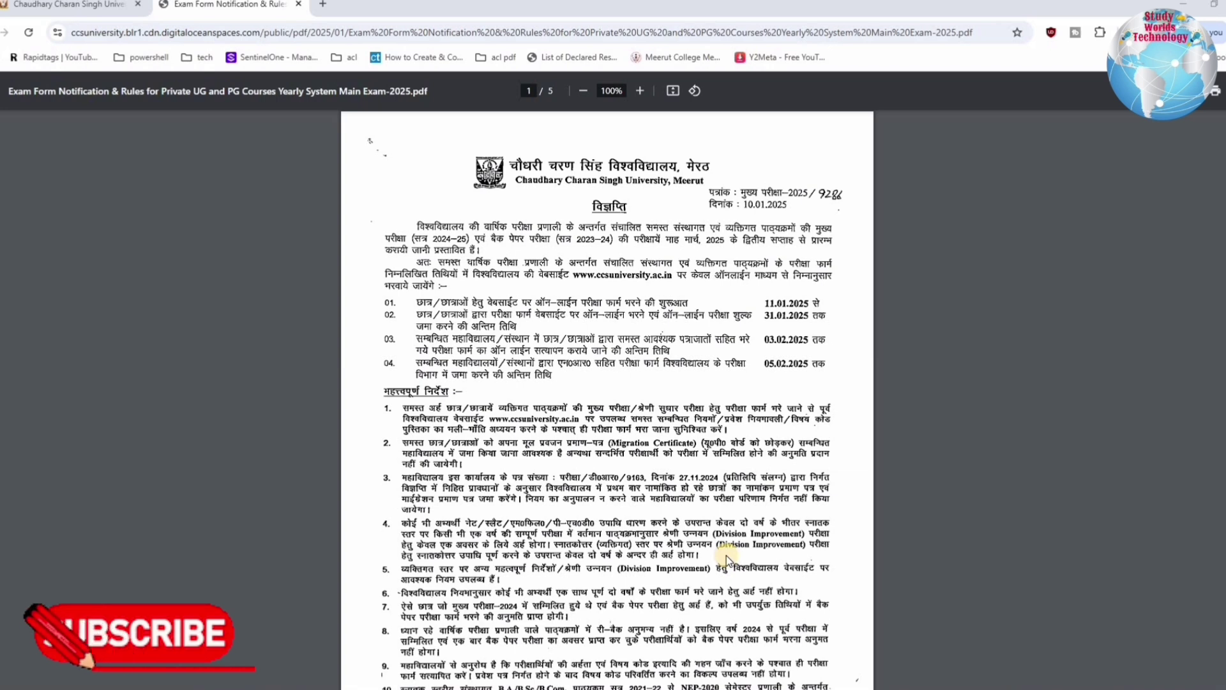
Scroll the notification PDF down to page 3's private BA/BCom/MA/MCom 2025 exam guidelines
scroll(770, 484, down, 1)
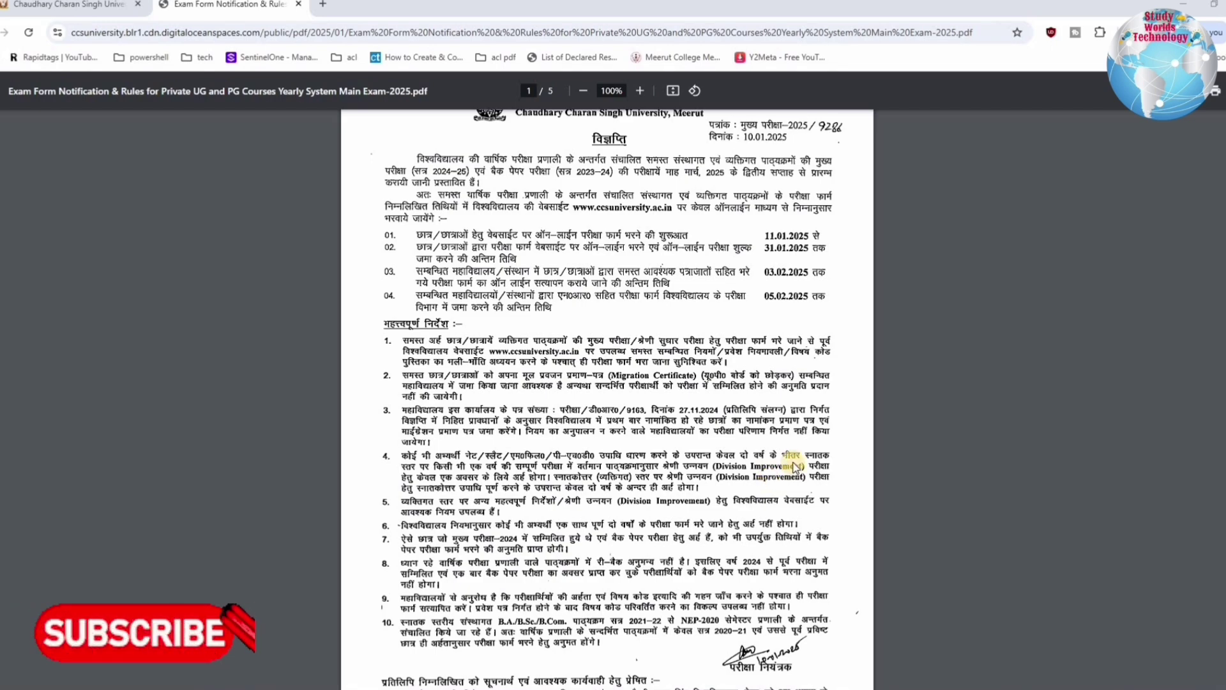
scroll(794, 467, down, 8)
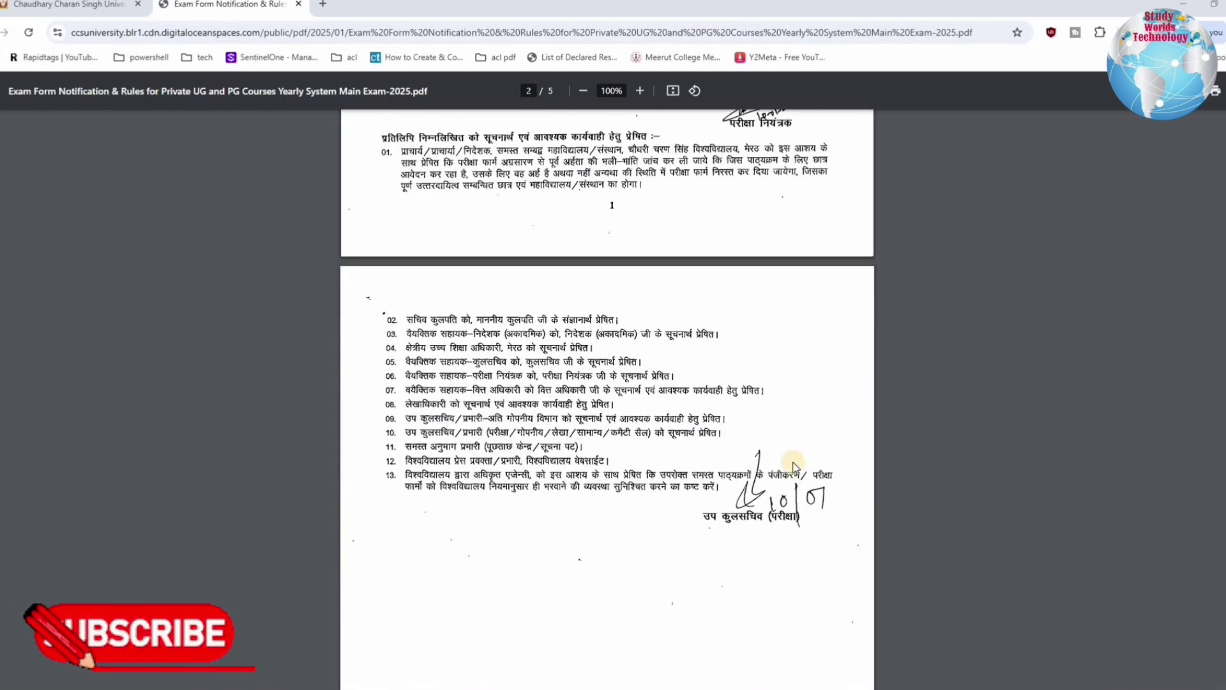
scroll(794, 467, down, 10)
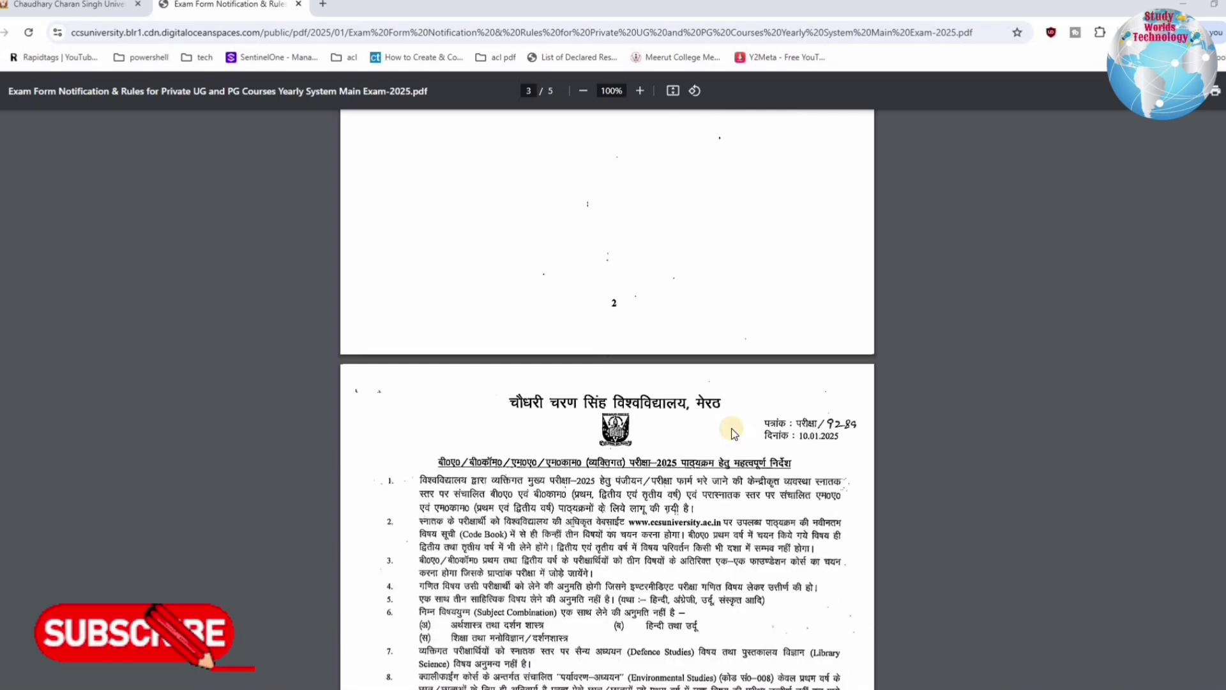
scroll(732, 433, down, 2)
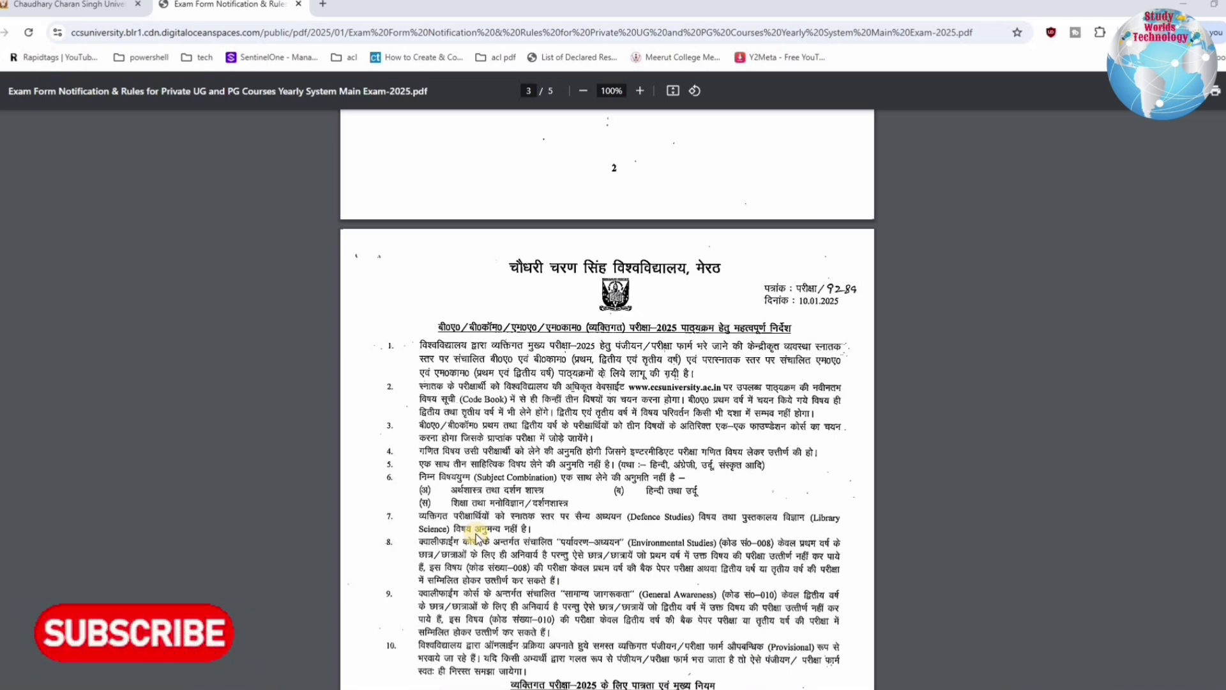
Scroll down through the eligibility rules, then back up to page 1's form-filling schedule
scroll(482, 495, down, 2)
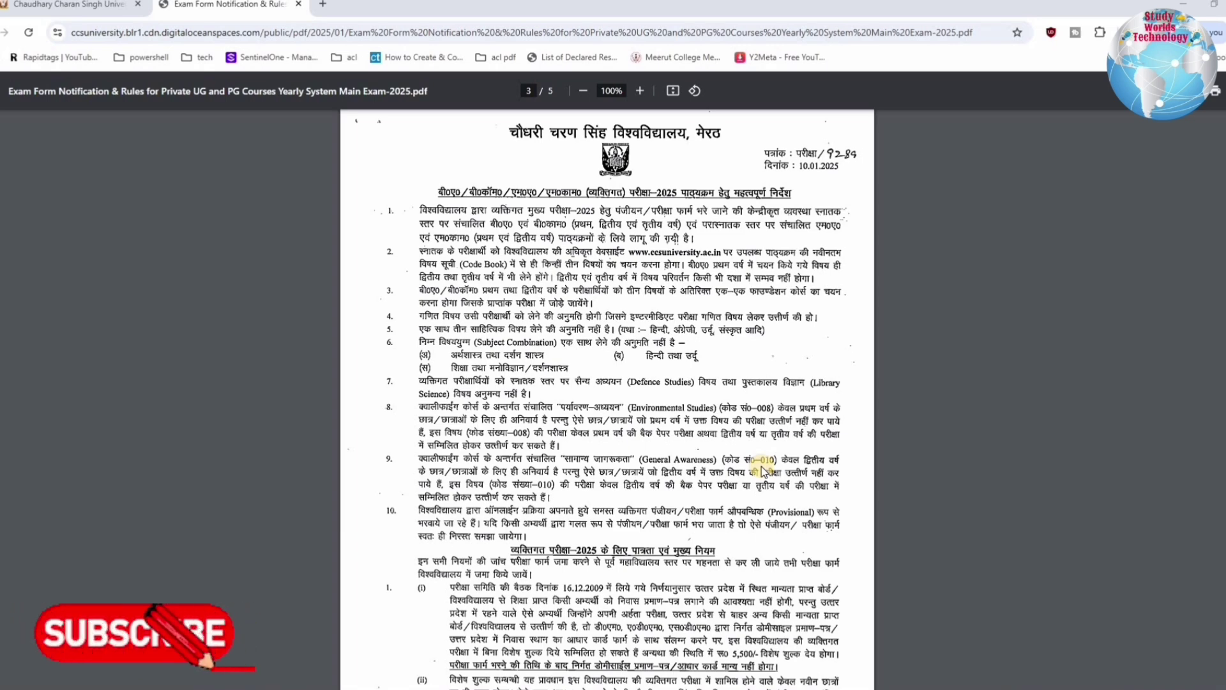
scroll(760, 471, down, 4)
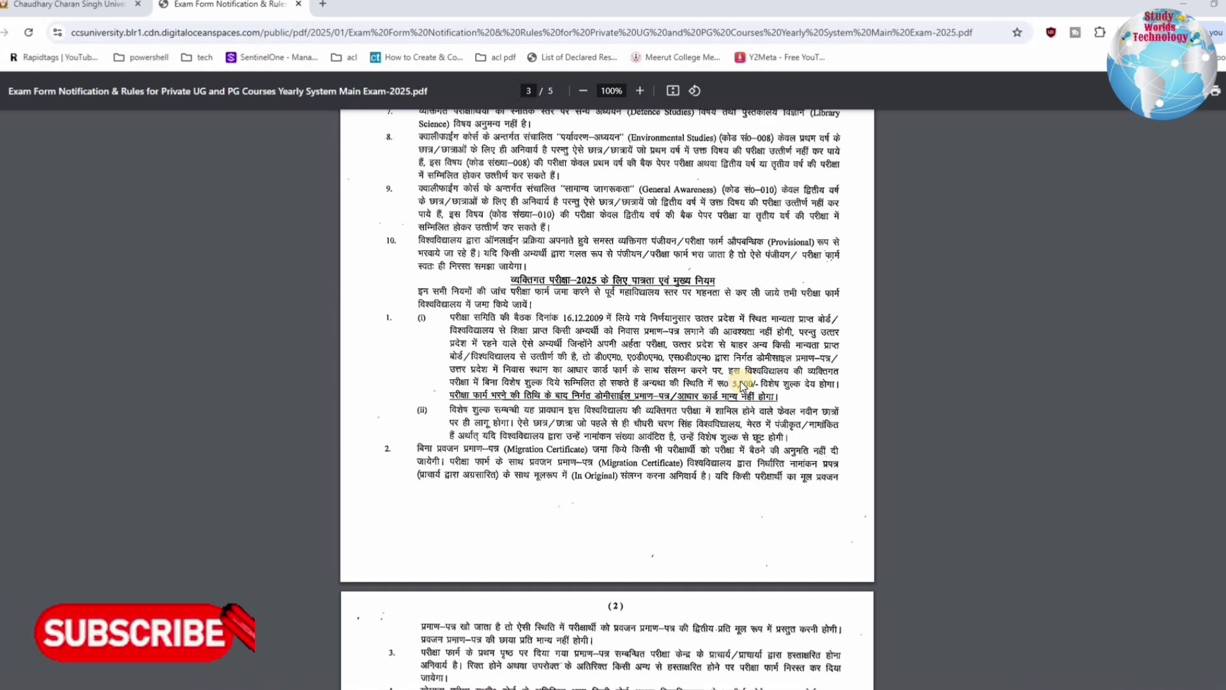
scroll(714, 511, down, 1)
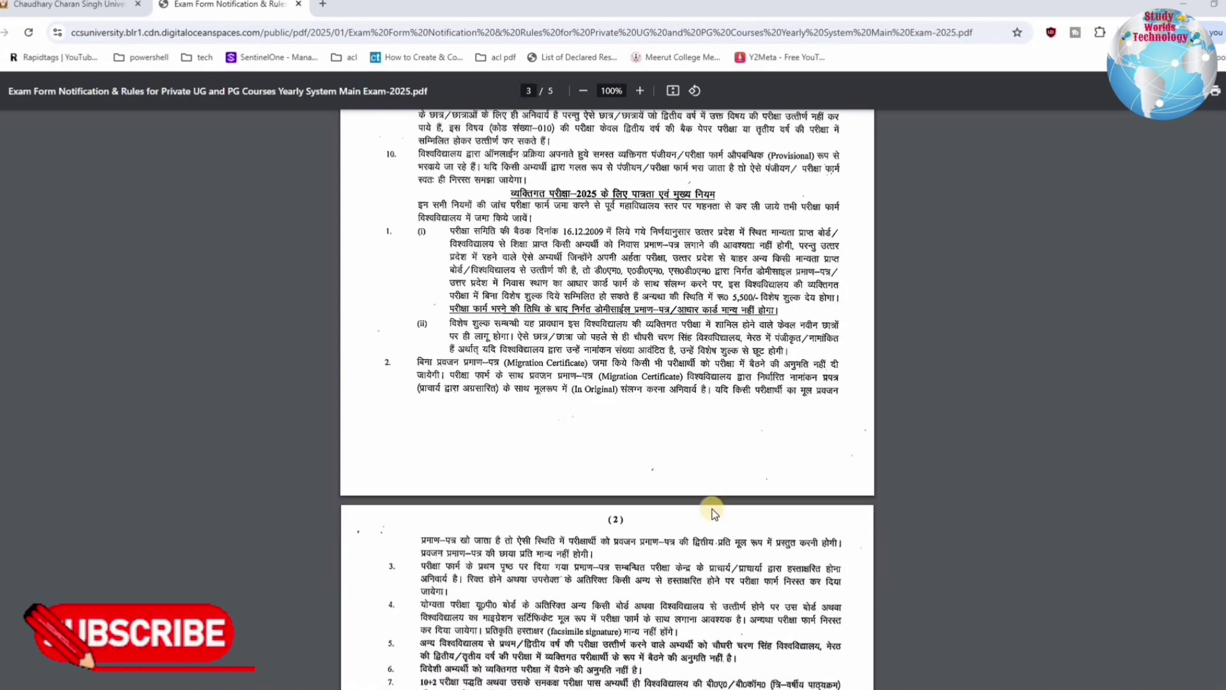
scroll(713, 511, down, 3)
scroll(714, 510, up, 15)
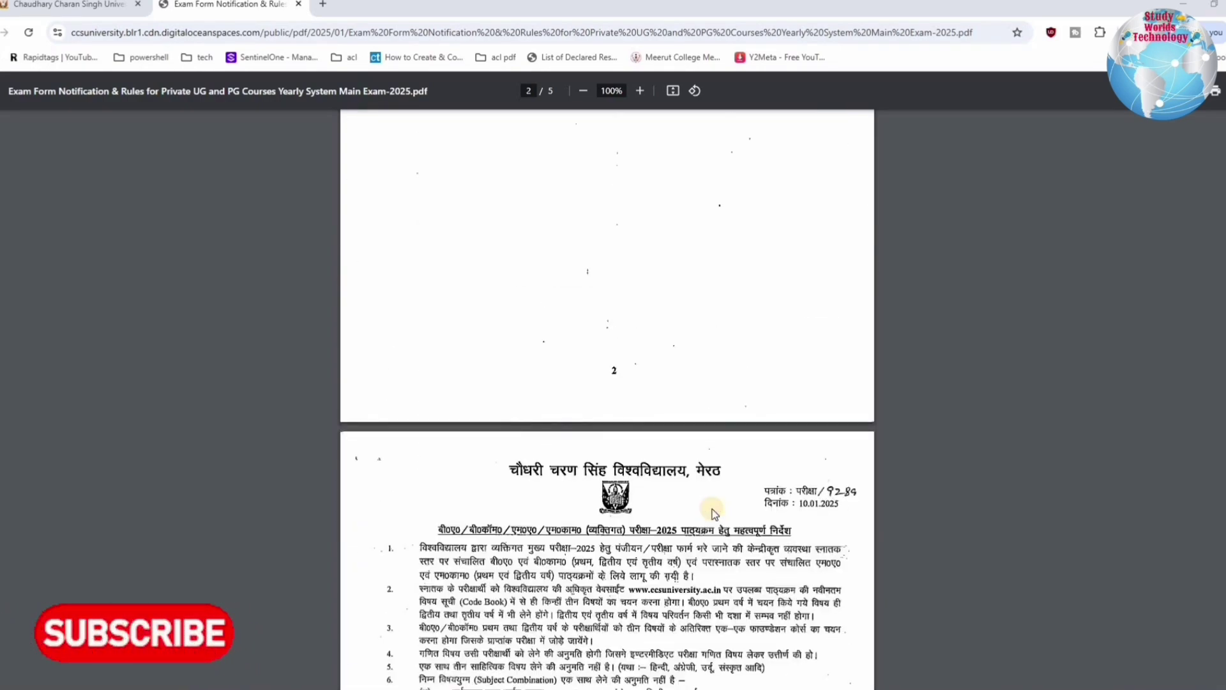
scroll(714, 511, up, 12)
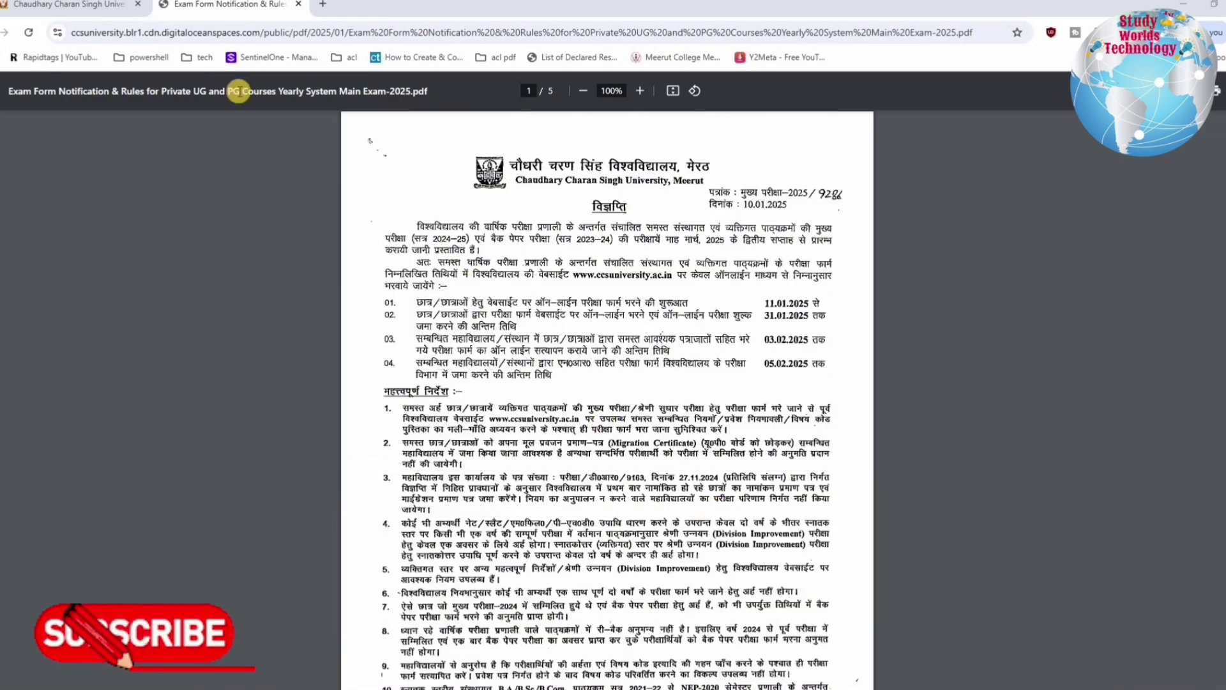
From the CCSU homepage, reach Examination Forms and highlight the Annual Courses Reg & Pvt form title
click(90, 5)
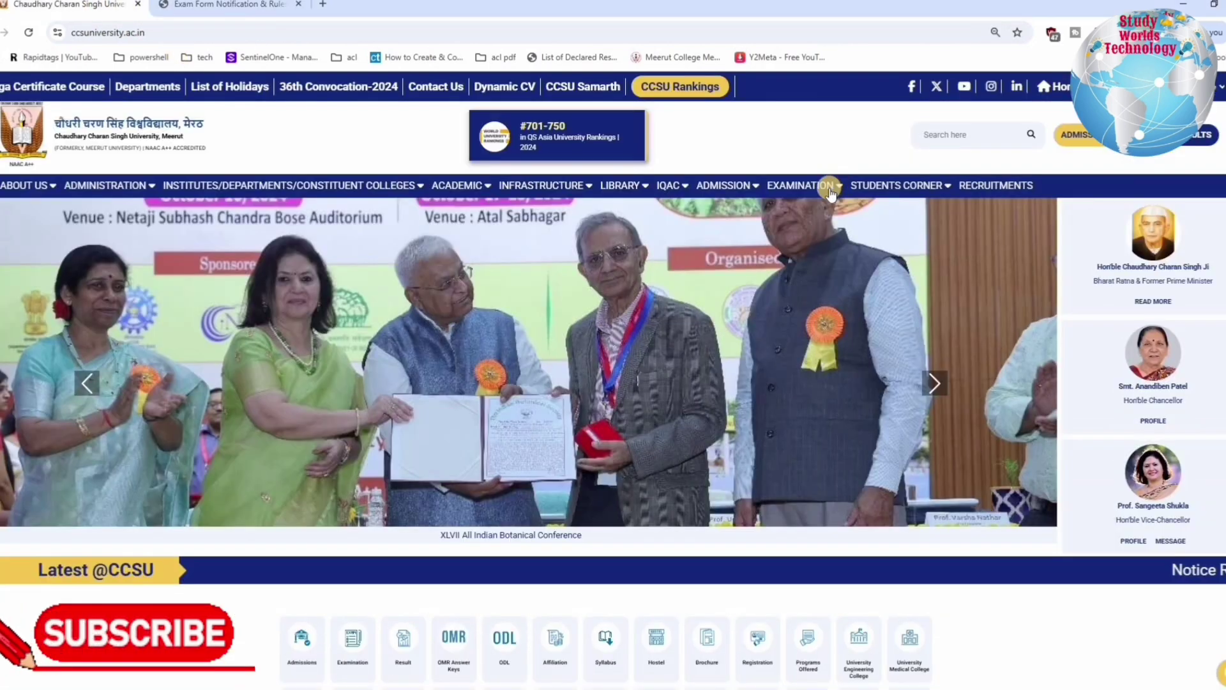
mouse_move(823, 185)
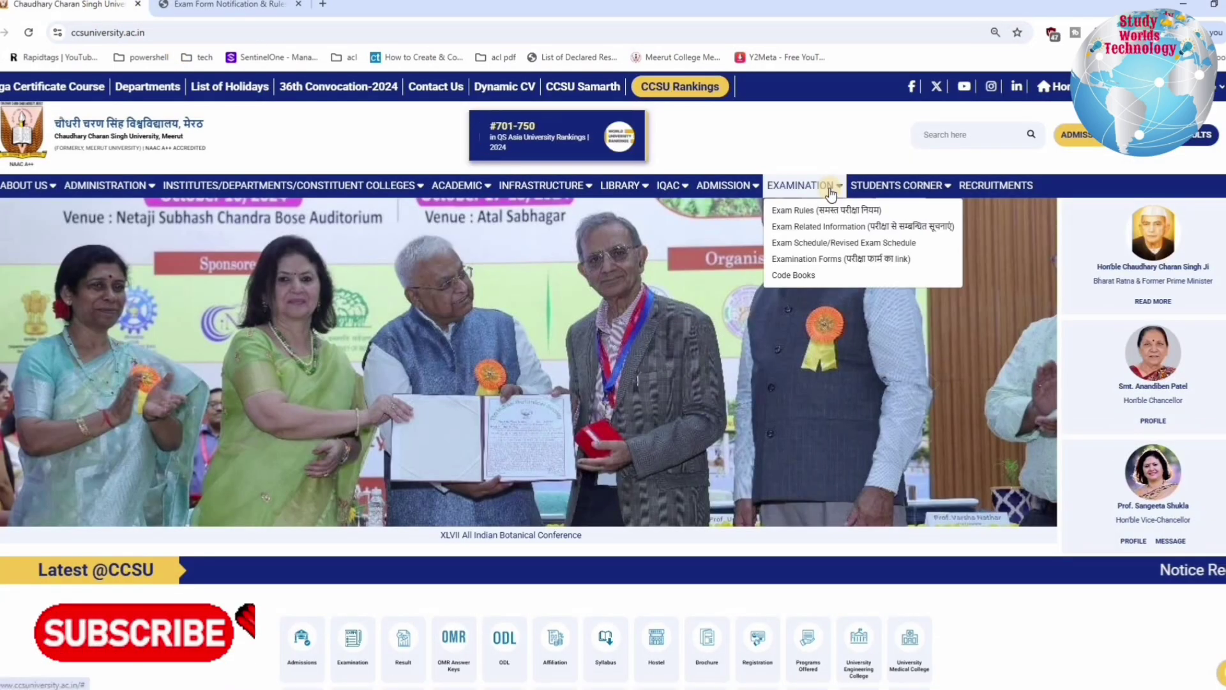
click(816, 259)
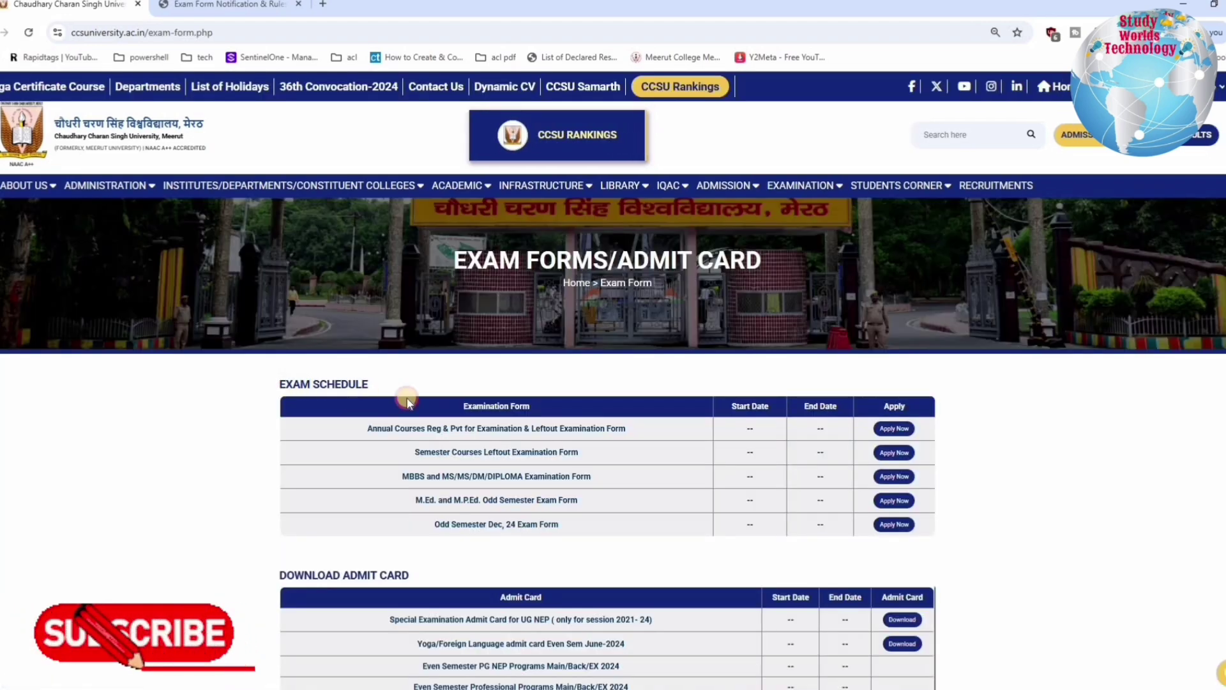
triple_click(406, 383)
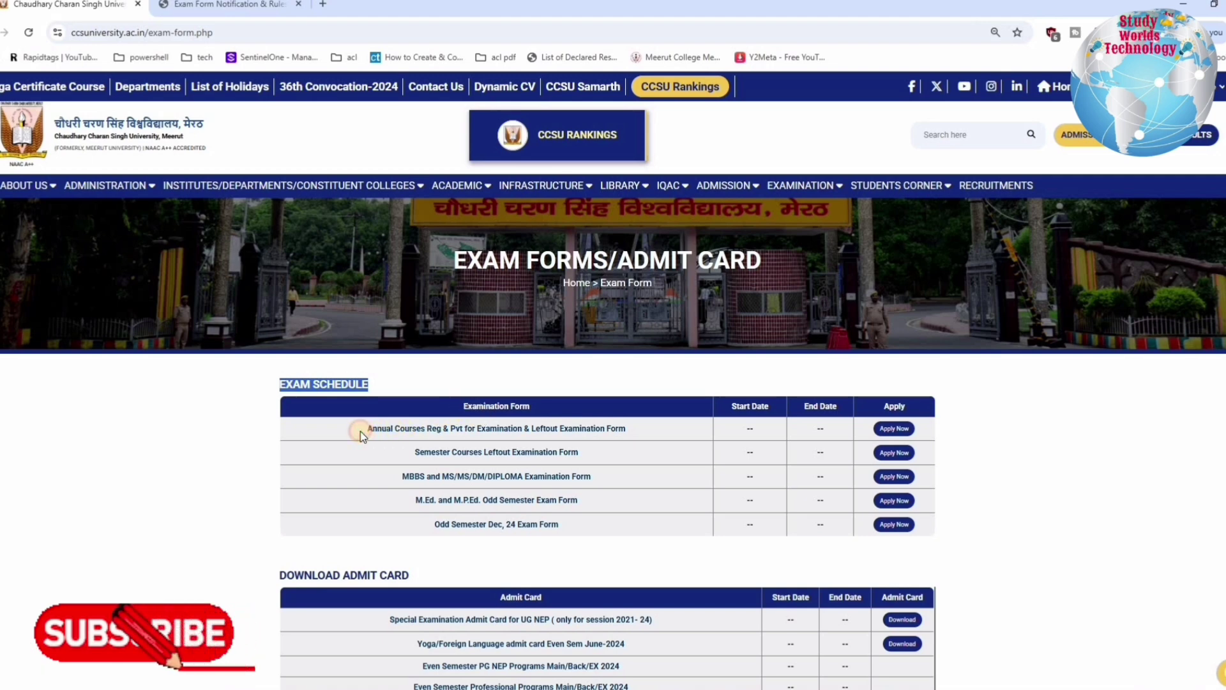
drag(360, 431, 889, 430)
Open the annual and private exam portal and review the PG and UG 1st year registration dates
click(889, 430)
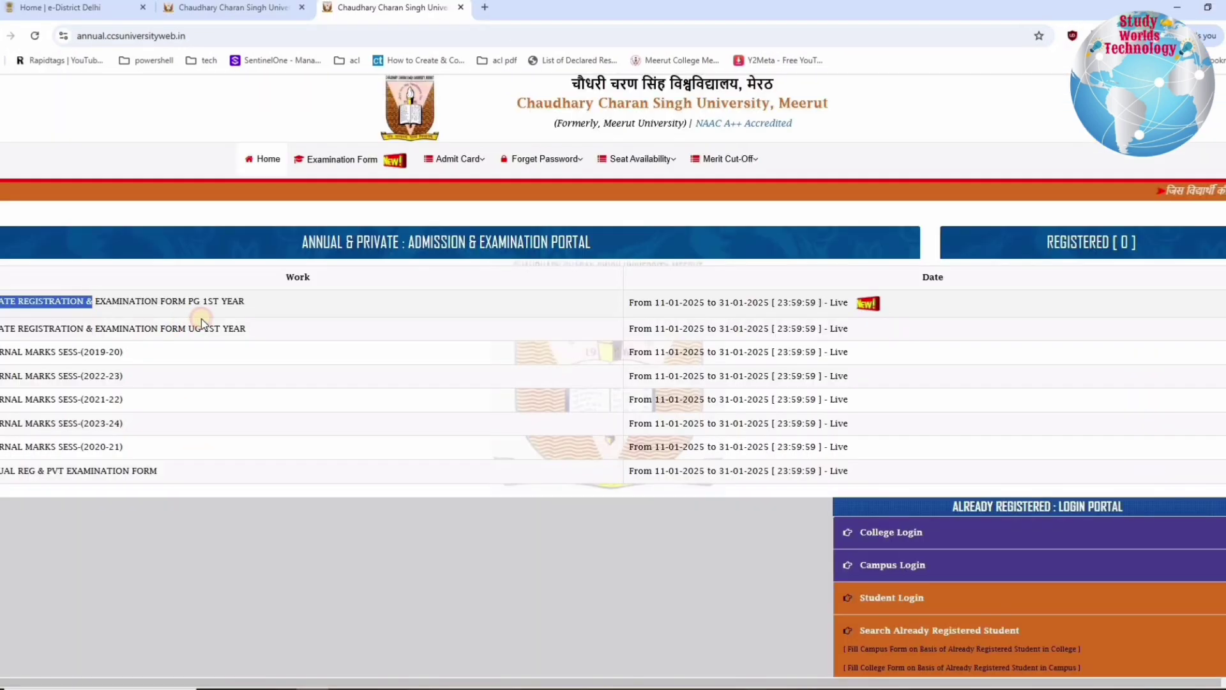
drag(201, 320, 695, 309)
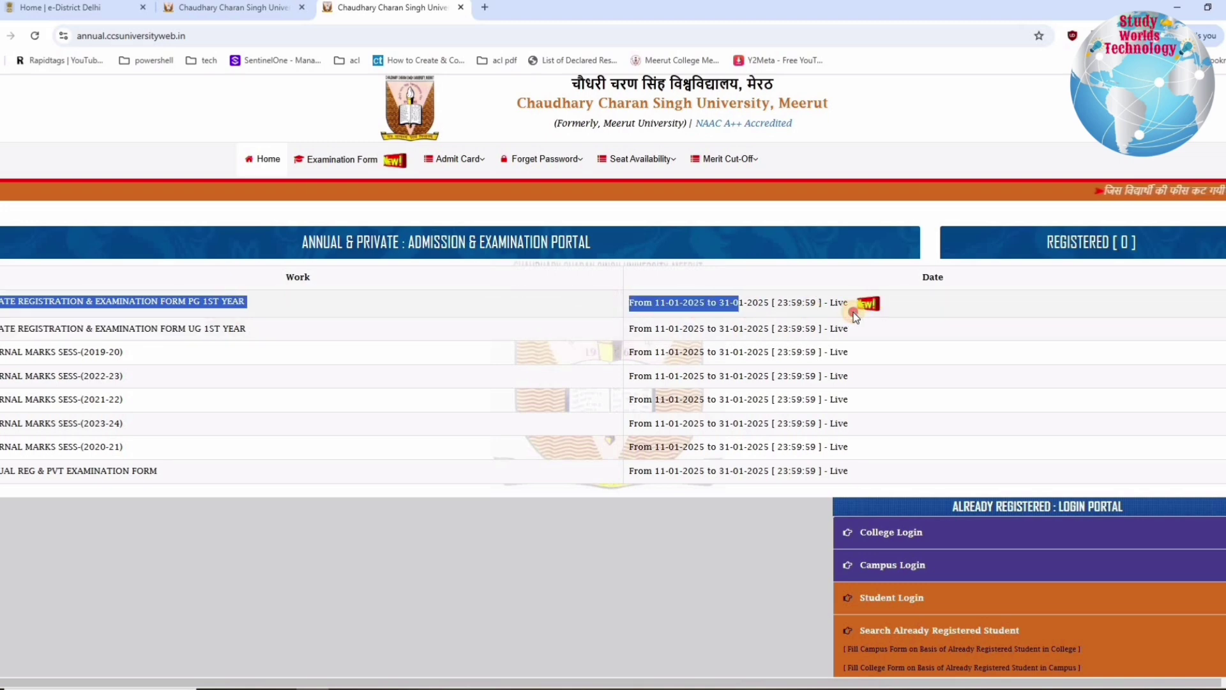
drag(855, 317, 800, 320)
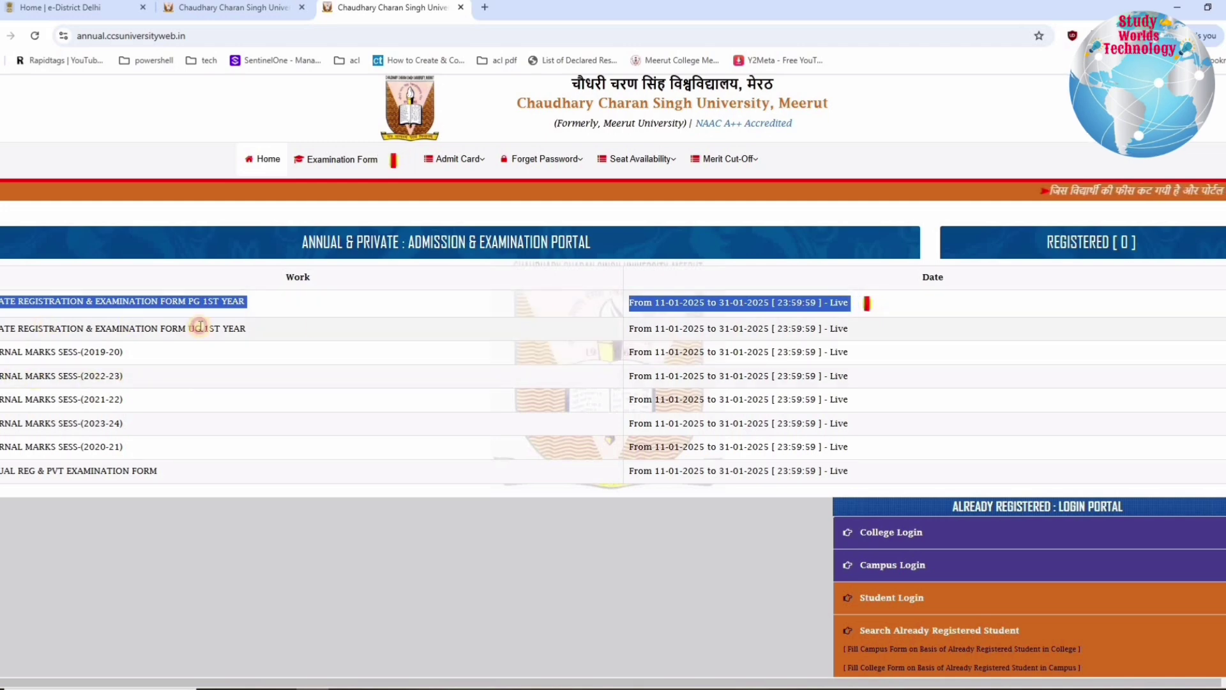
drag(490, 328, 9, 471)
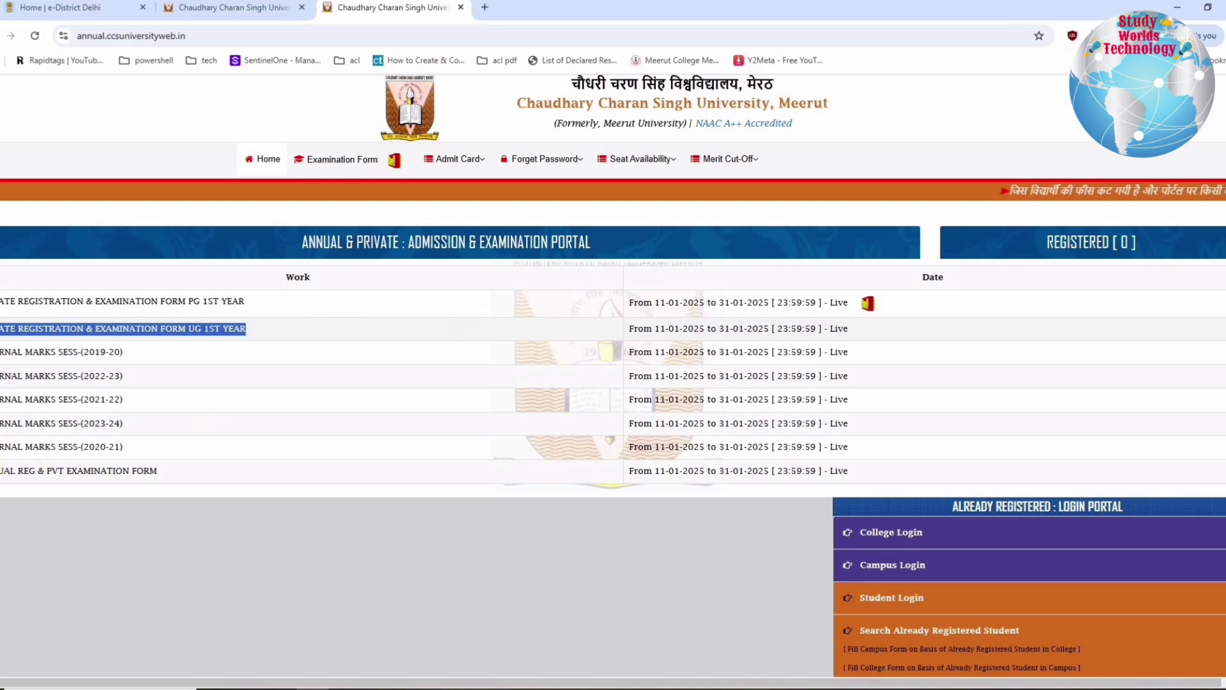
Show the examination form links and locate the Private 1st Year UG college form link
click(356, 159)
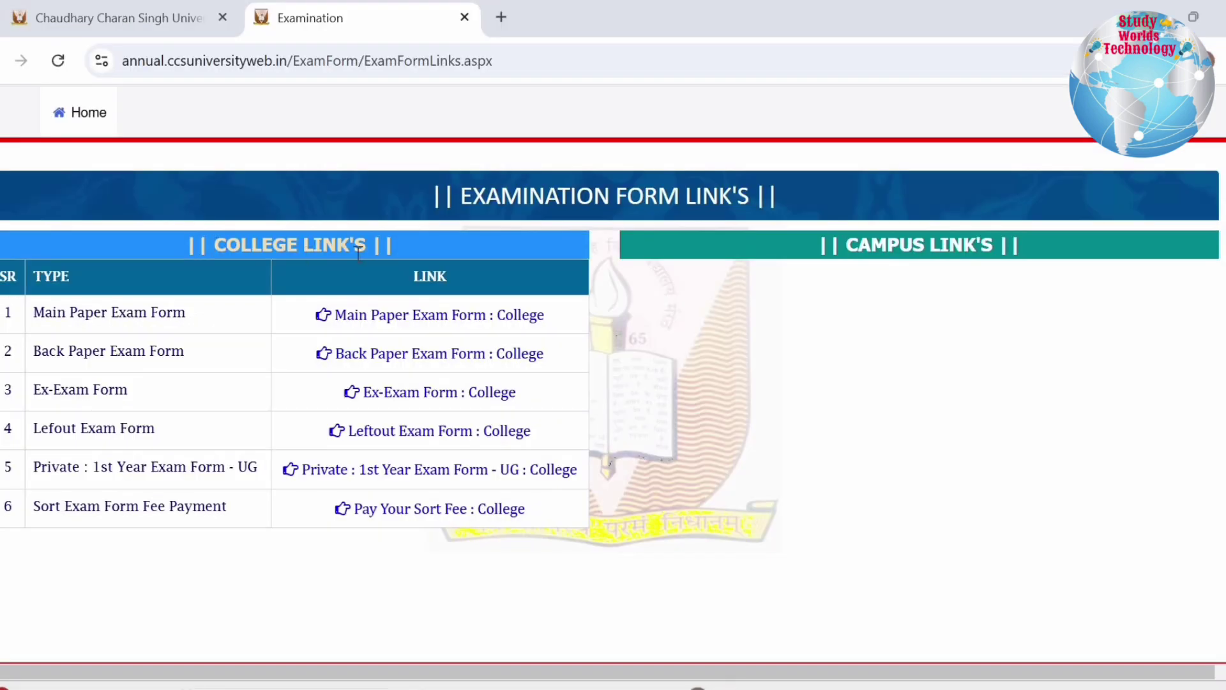
drag(359, 252, 214, 249)
drag(41, 465, 228, 460)
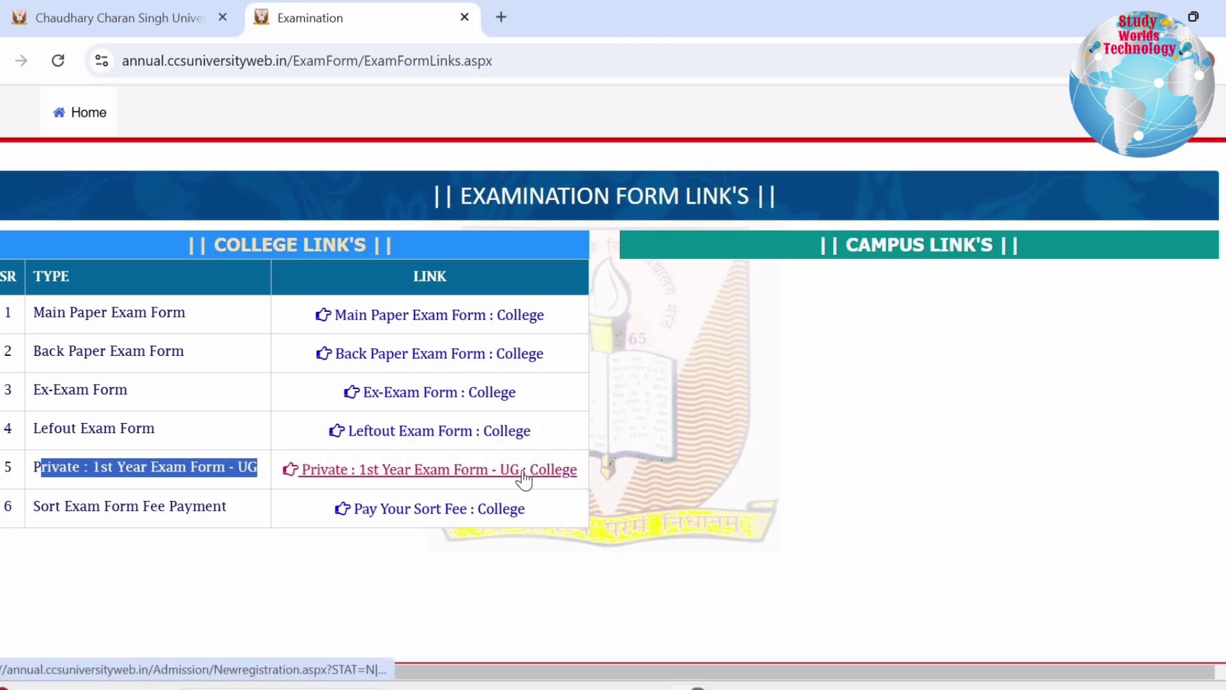
drag(589, 473, 186, 468)
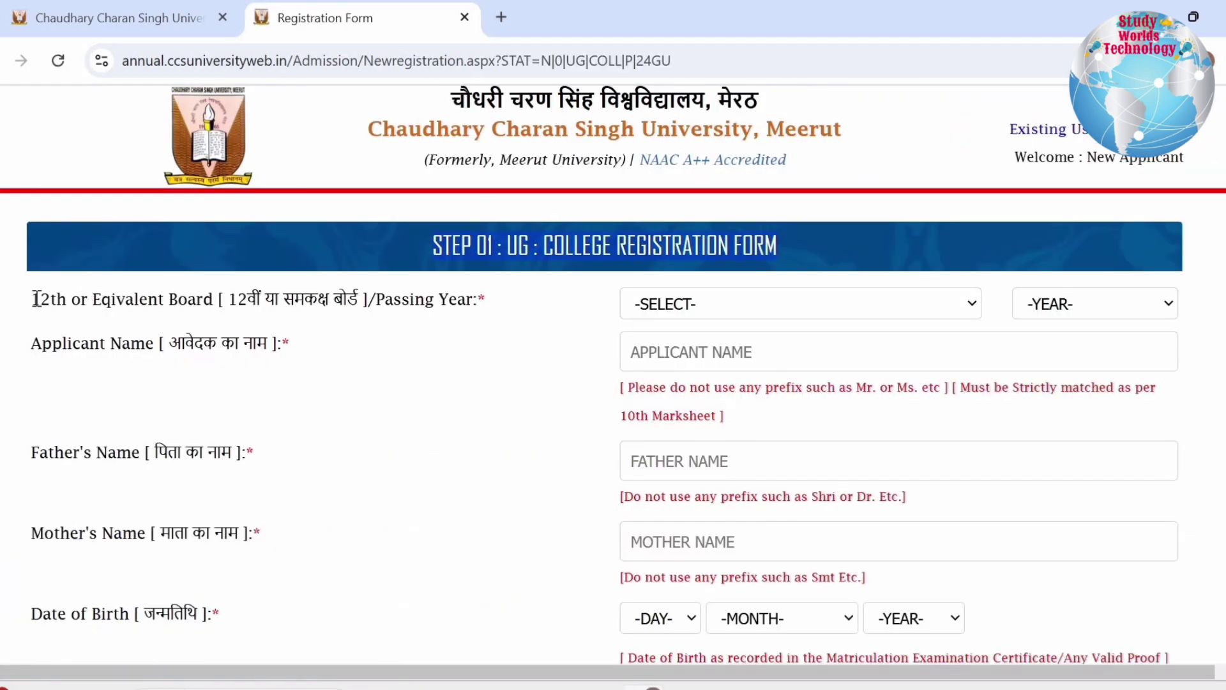
Set the 12th board to C.B.S.E BOARD and the passing year to 2024
drag(32, 299, 490, 310)
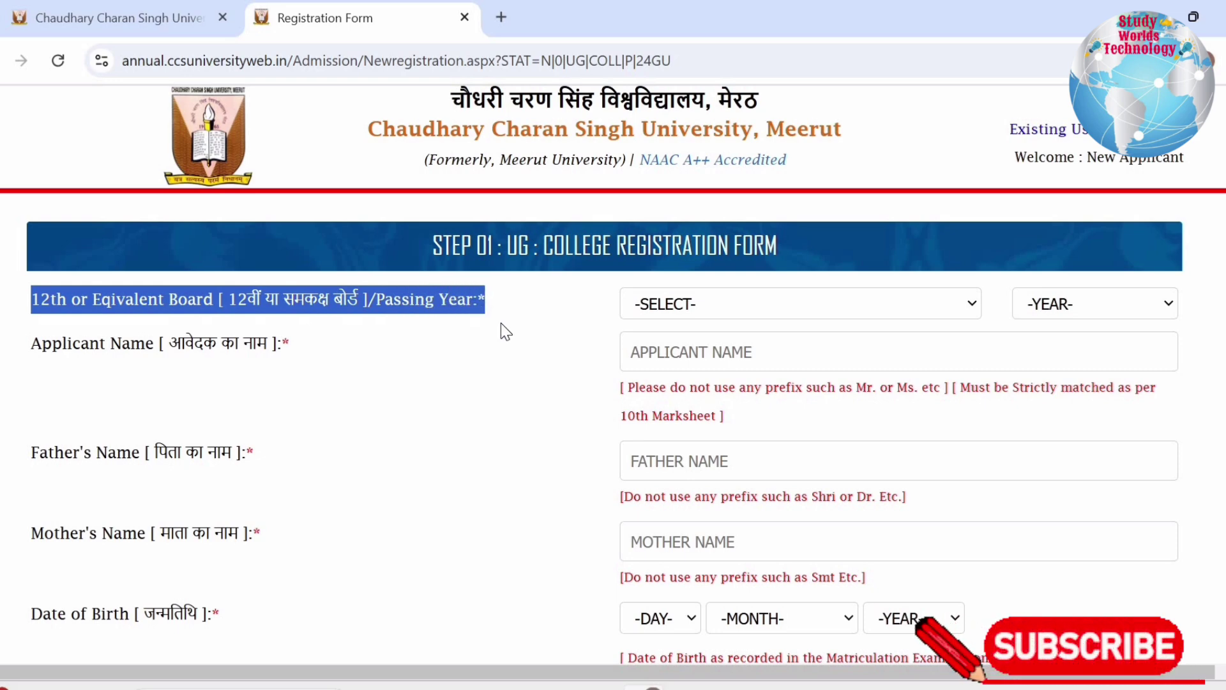
click(656, 307)
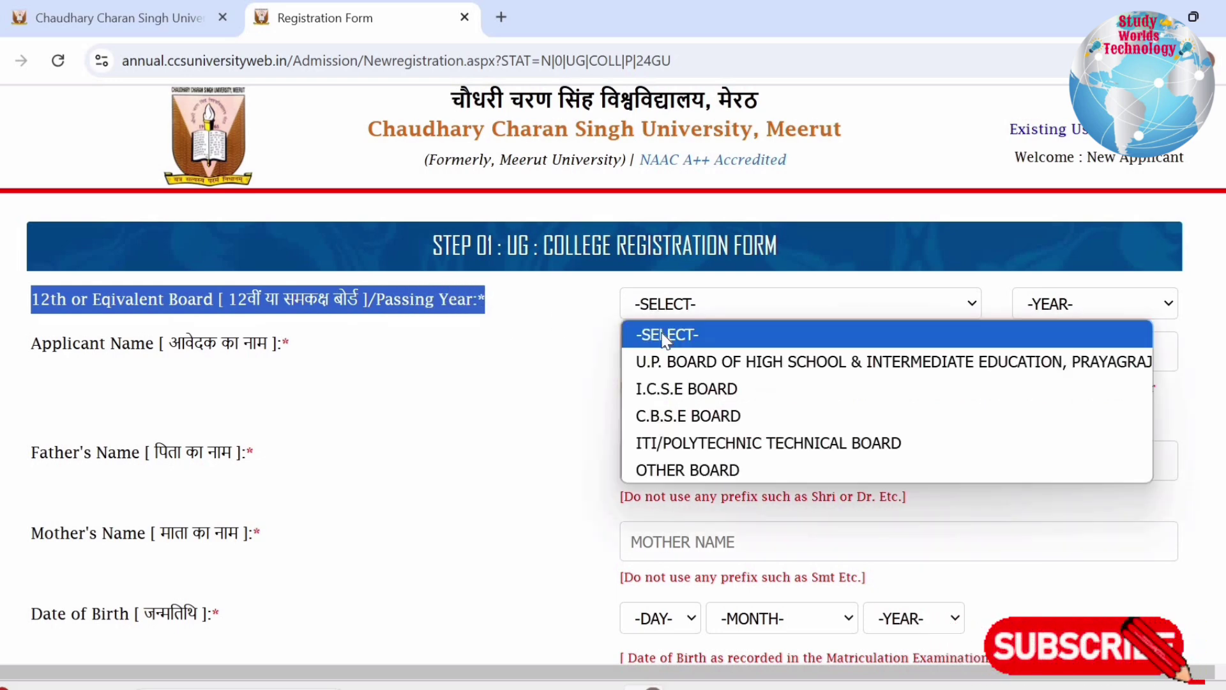
click(672, 372)
click(1056, 309)
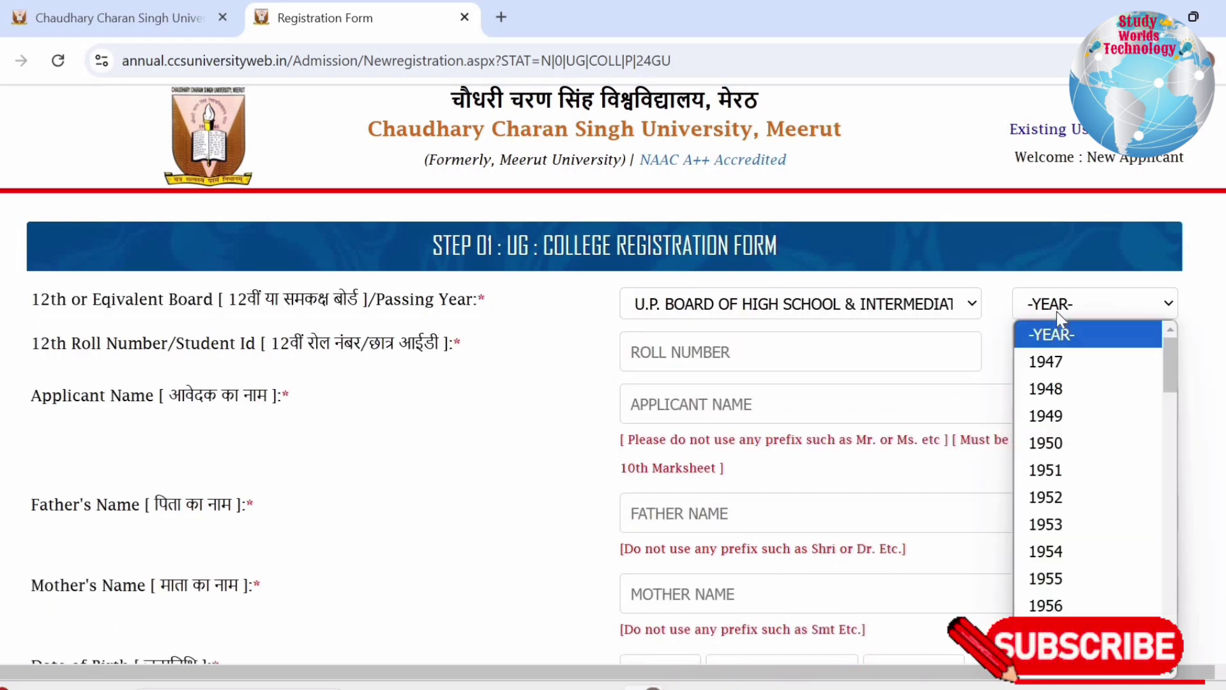
click(694, 355)
click(636, 351)
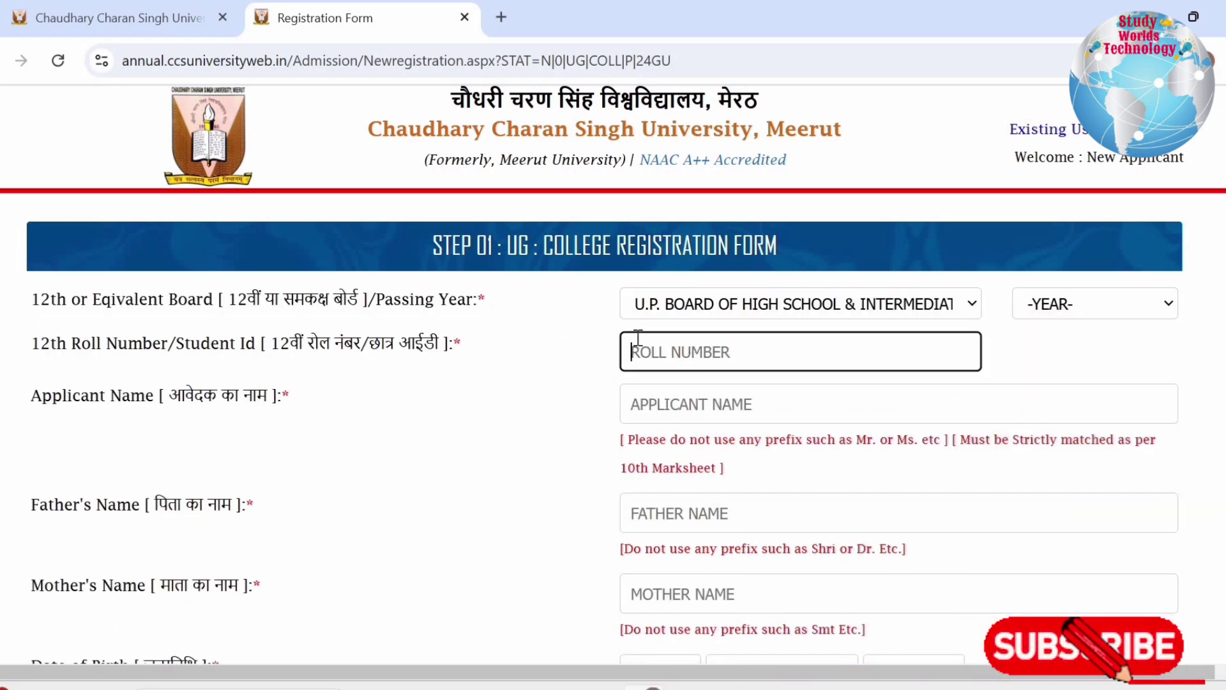
click(632, 305)
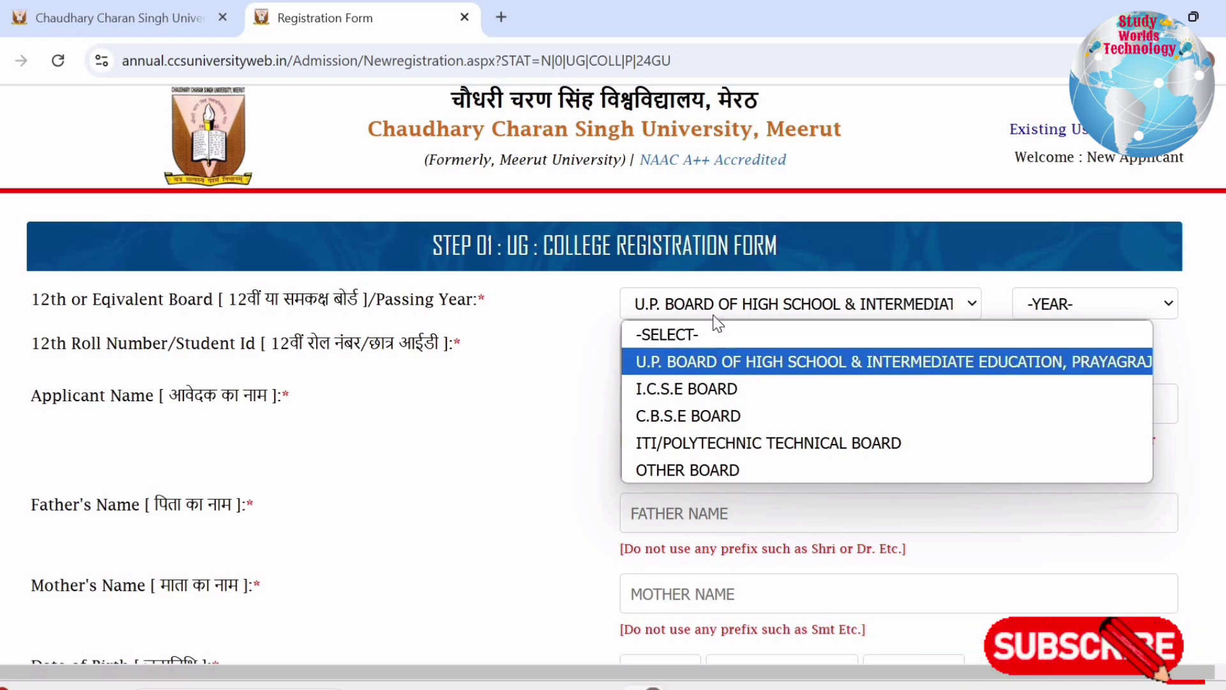
click(695, 418)
click(1034, 304)
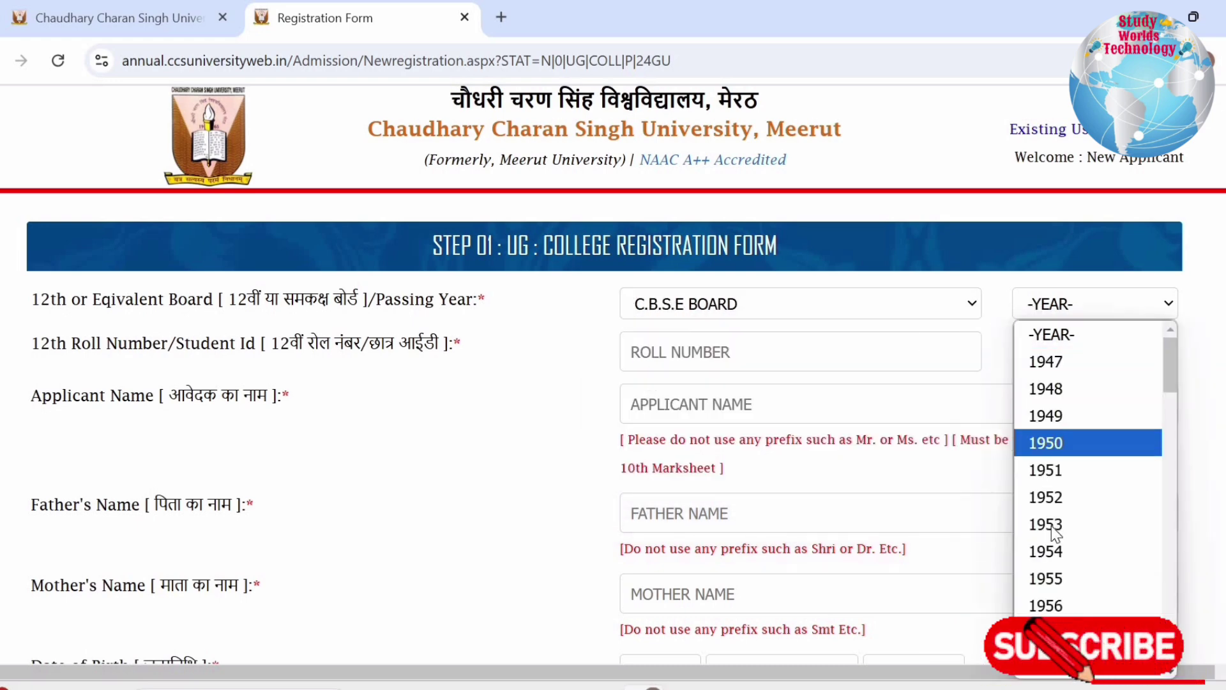
scroll(1079, 562, down, 10)
scroll(1085, 562, down, 12)
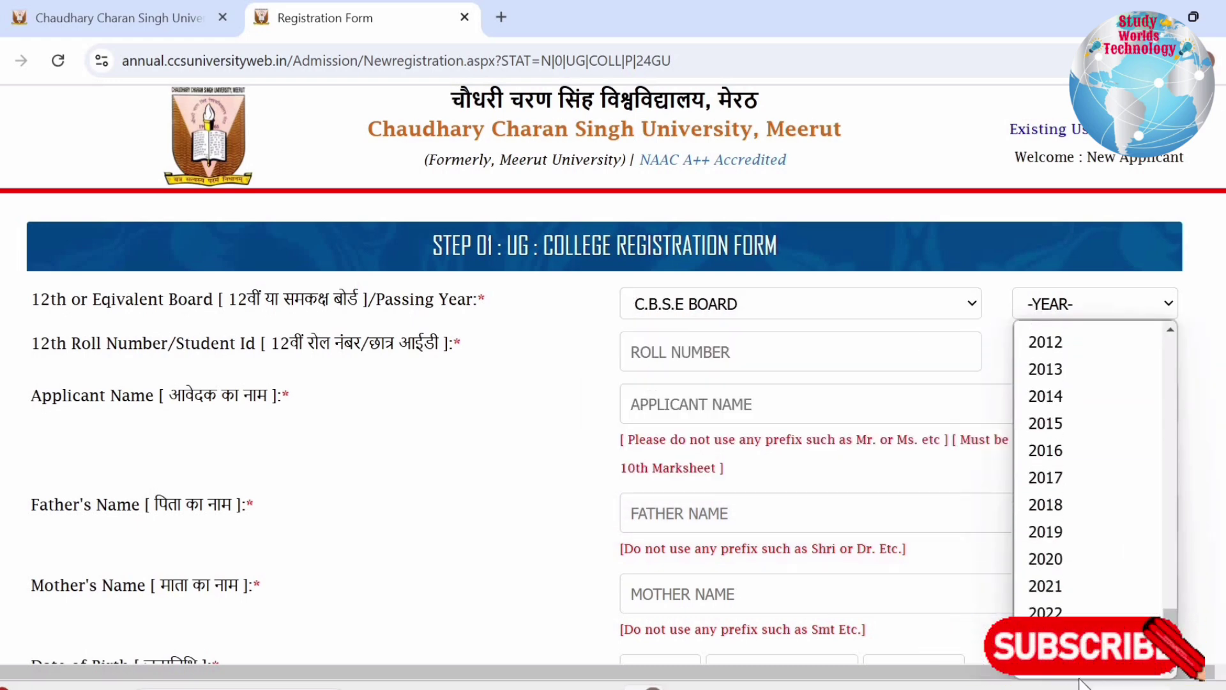
click(1068, 677)
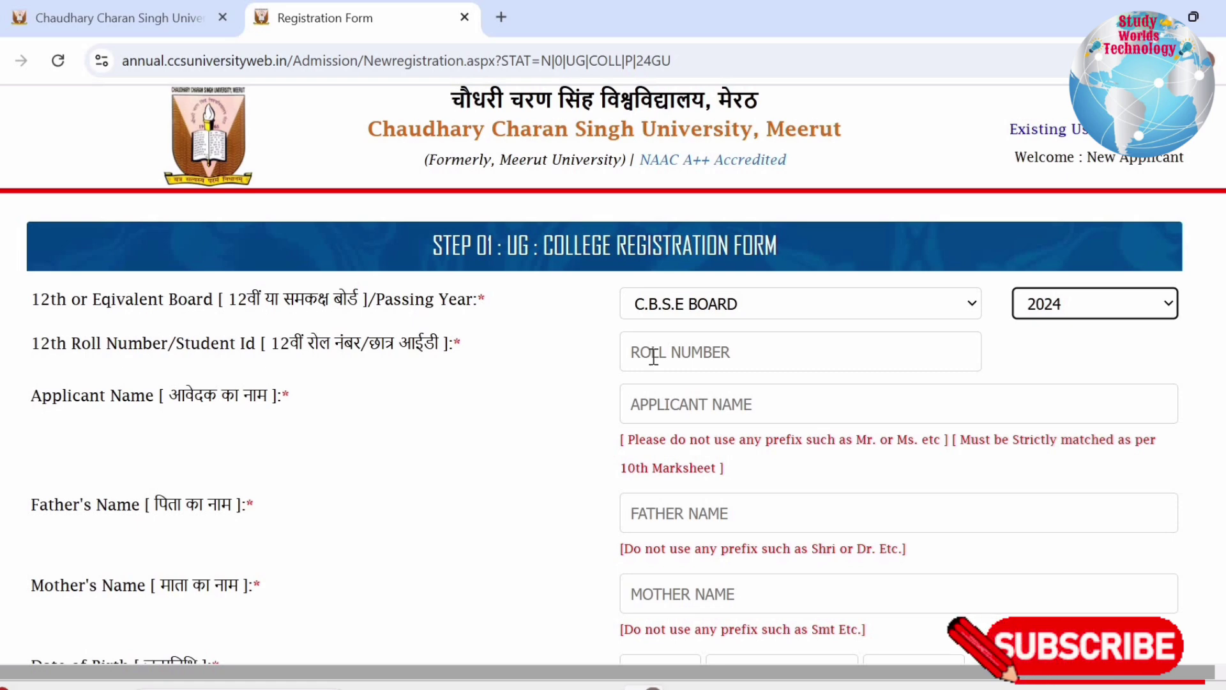
Review the applicant, parent name and date of birth fields, and set gender to MALE
click(653, 356)
drag(42, 395, 291, 397)
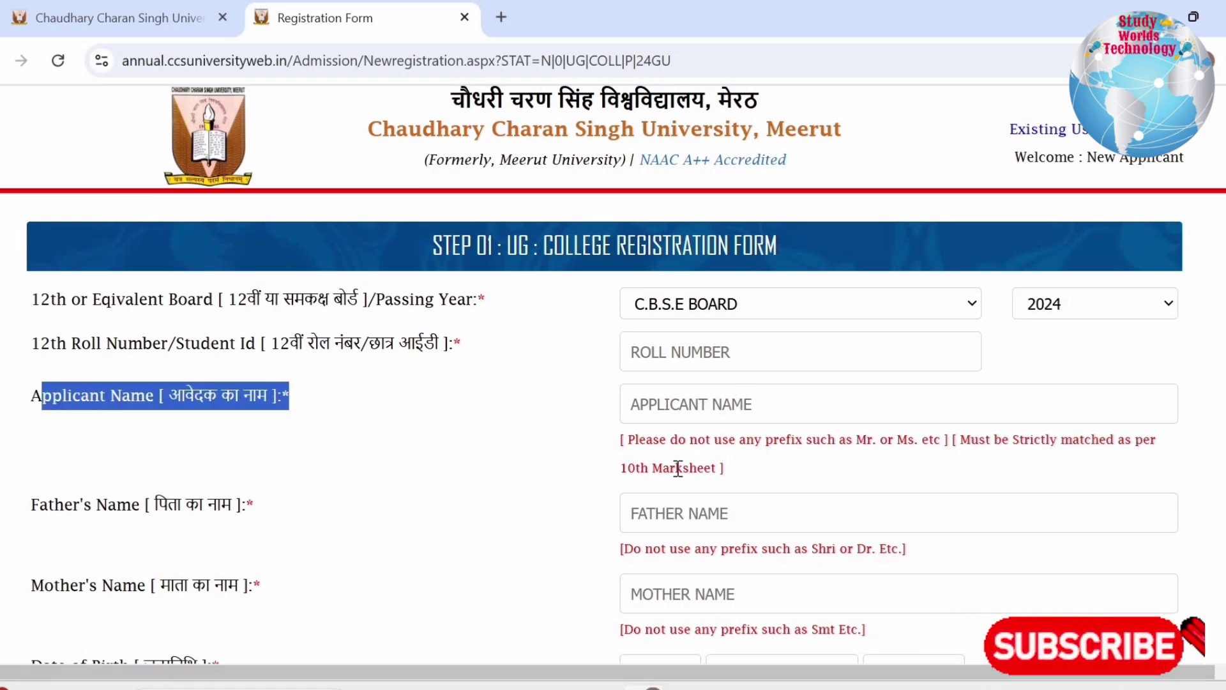
drag(668, 468, 624, 466)
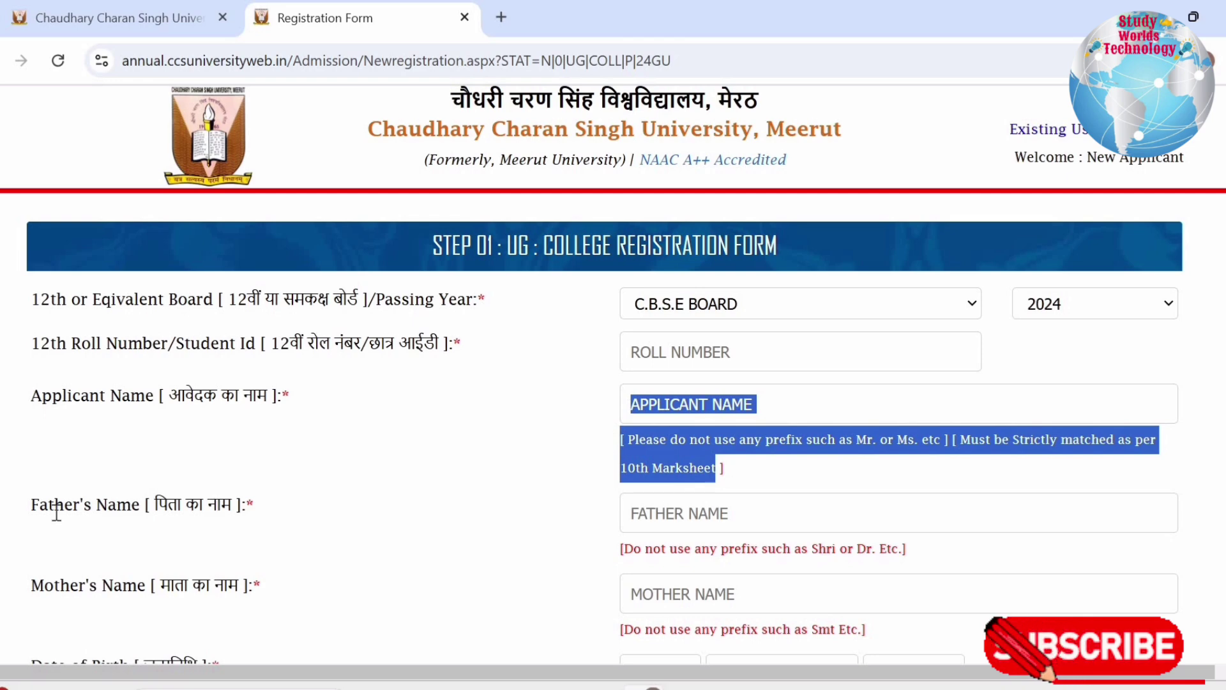
drag(41, 508, 647, 505)
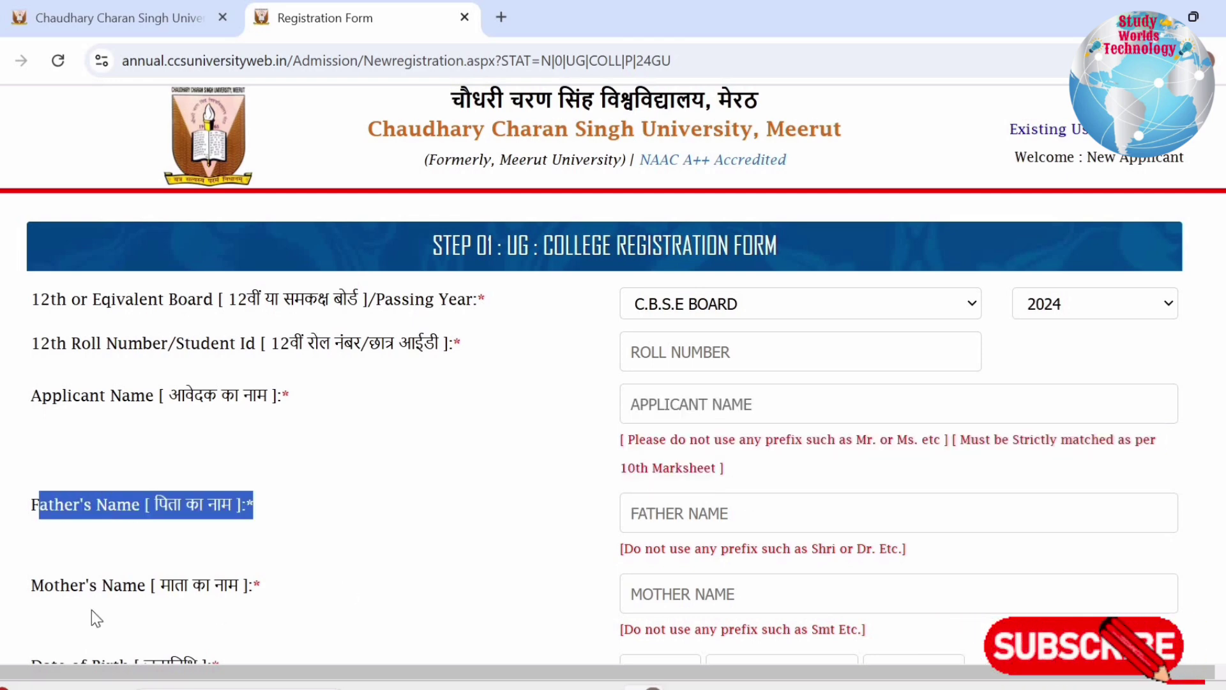
drag(60, 585, 654, 585)
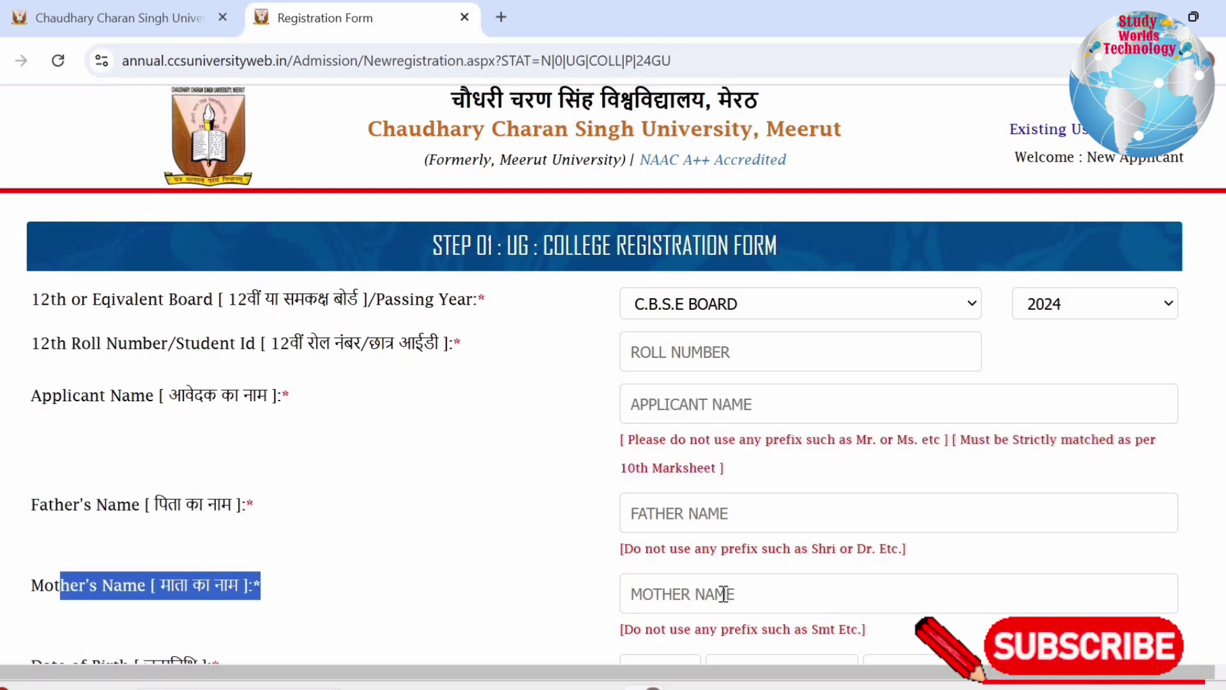
scroll(717, 588, down, 5)
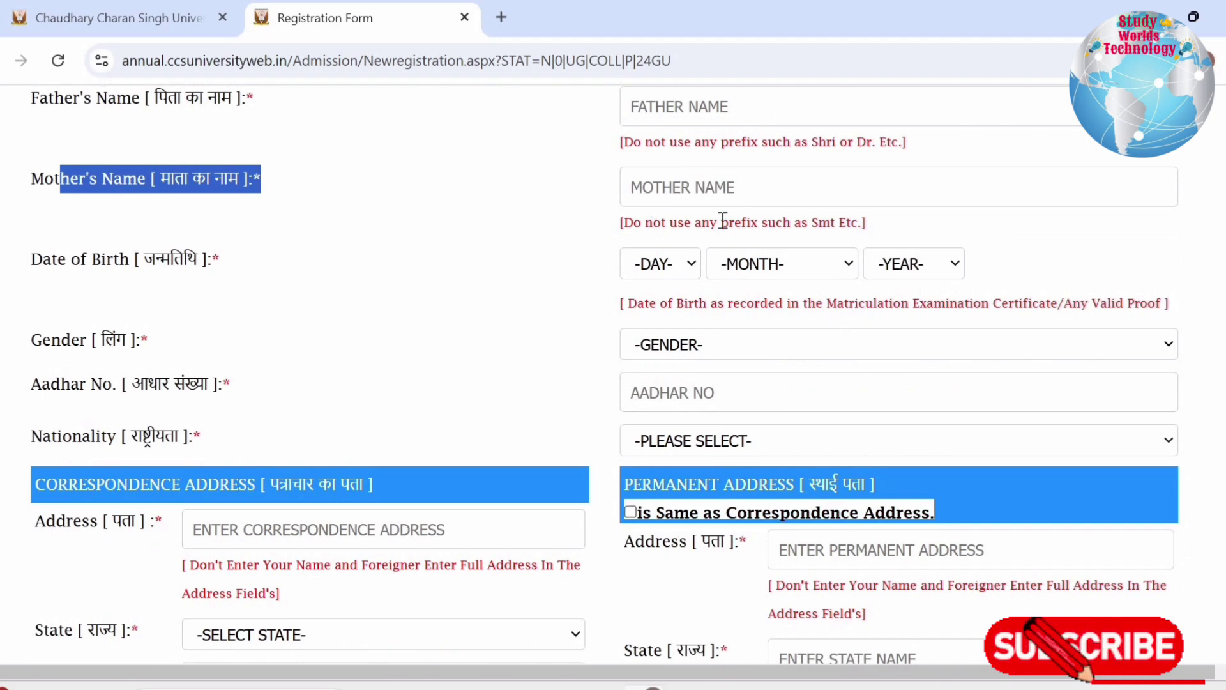
drag(32, 259, 231, 274)
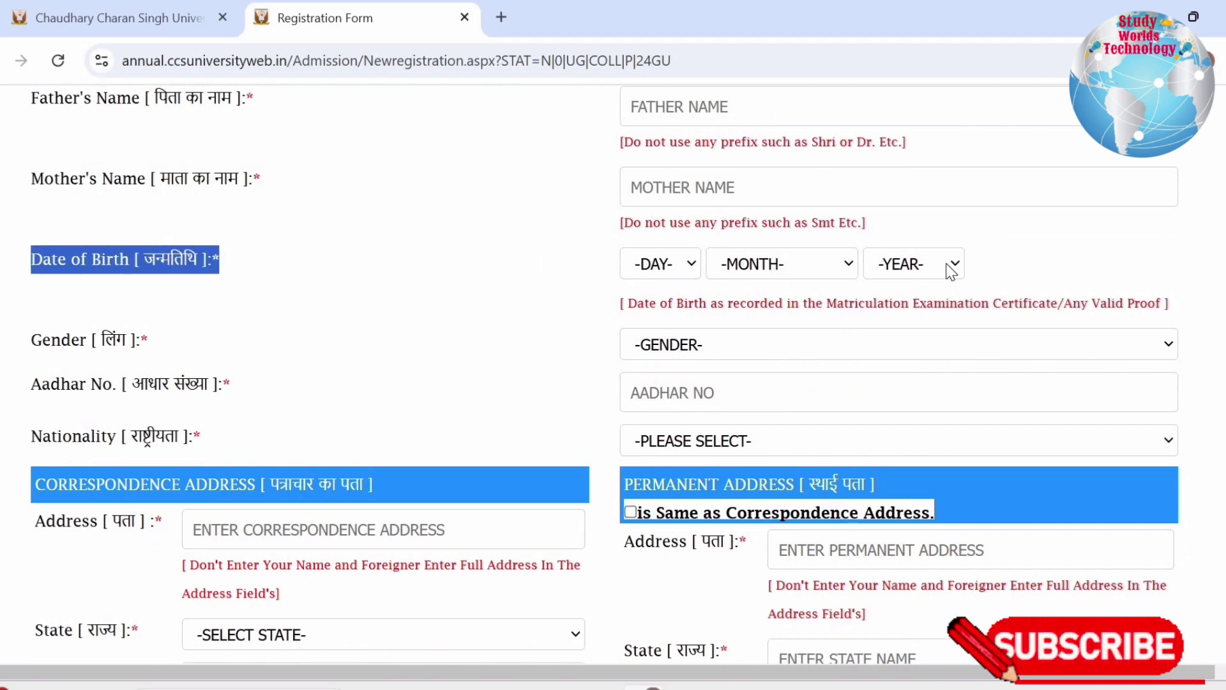
drag(72, 343, 146, 341)
click(772, 350)
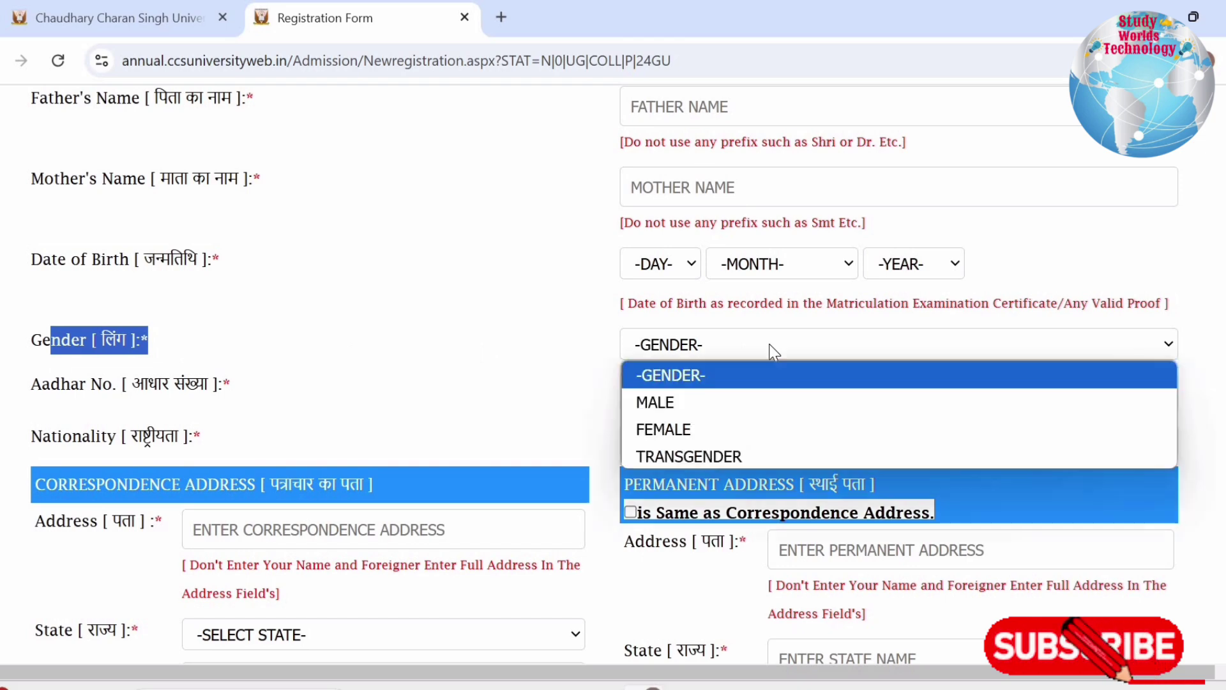
click(673, 412)
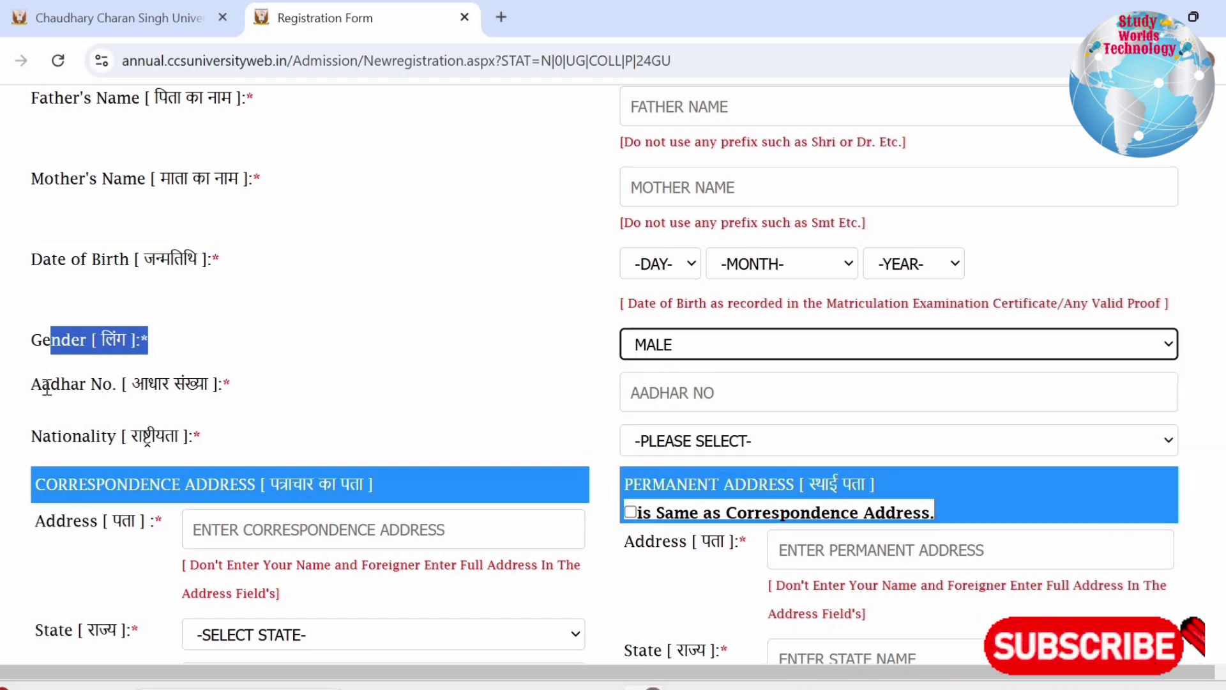
Set nationality to INDIAN after noting the Aadhar No. field
drag(43, 383, 599, 391)
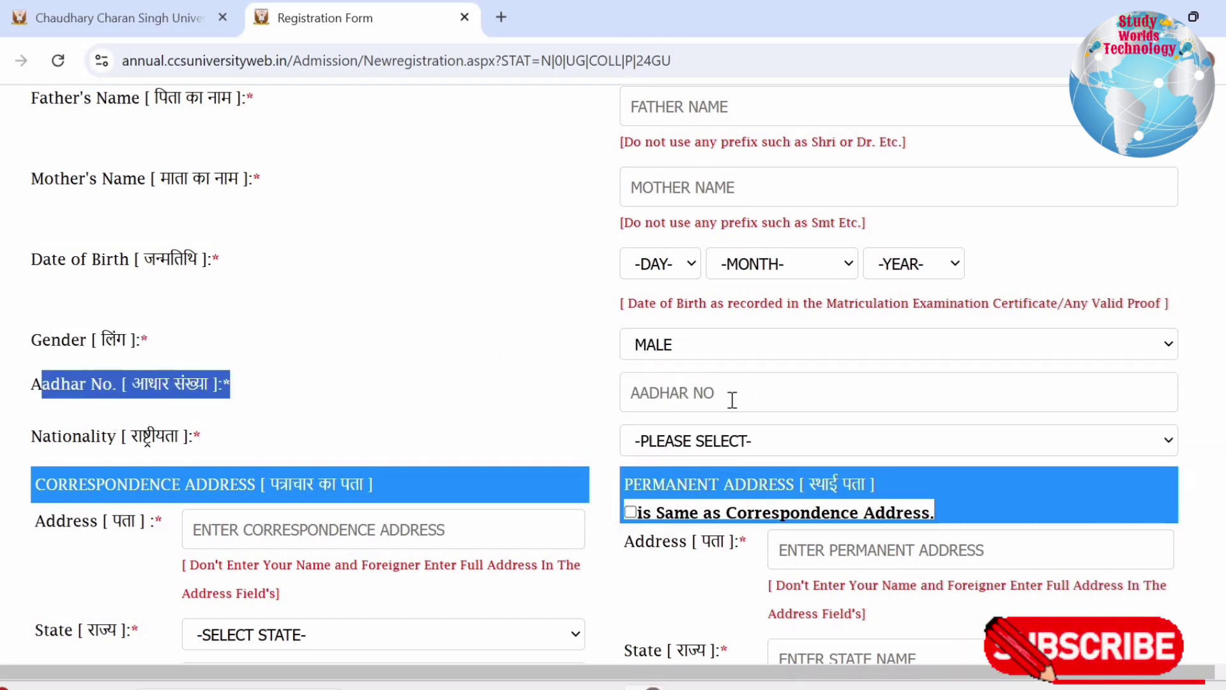
drag(42, 437, 678, 435)
click(678, 435)
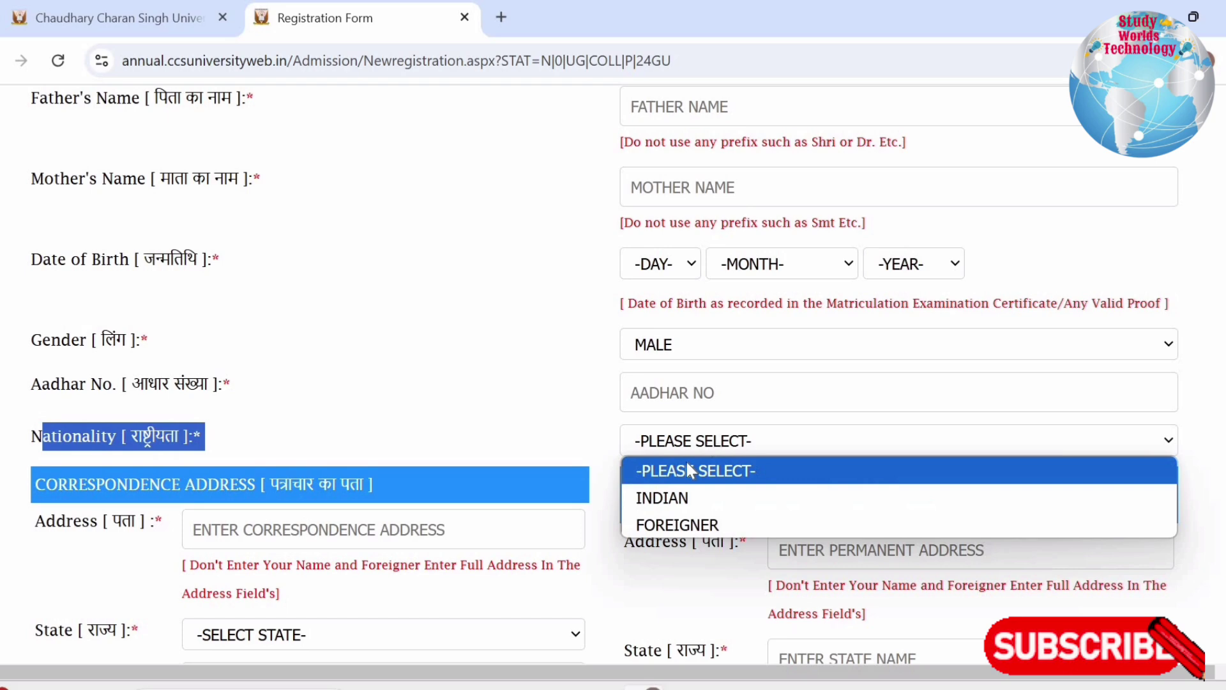
click(670, 496)
click(169, 503)
Set correspondence address to UTTAR PRADESH, BAGHPAT and make the permanent address match it
scroll(169, 504, down, 3)
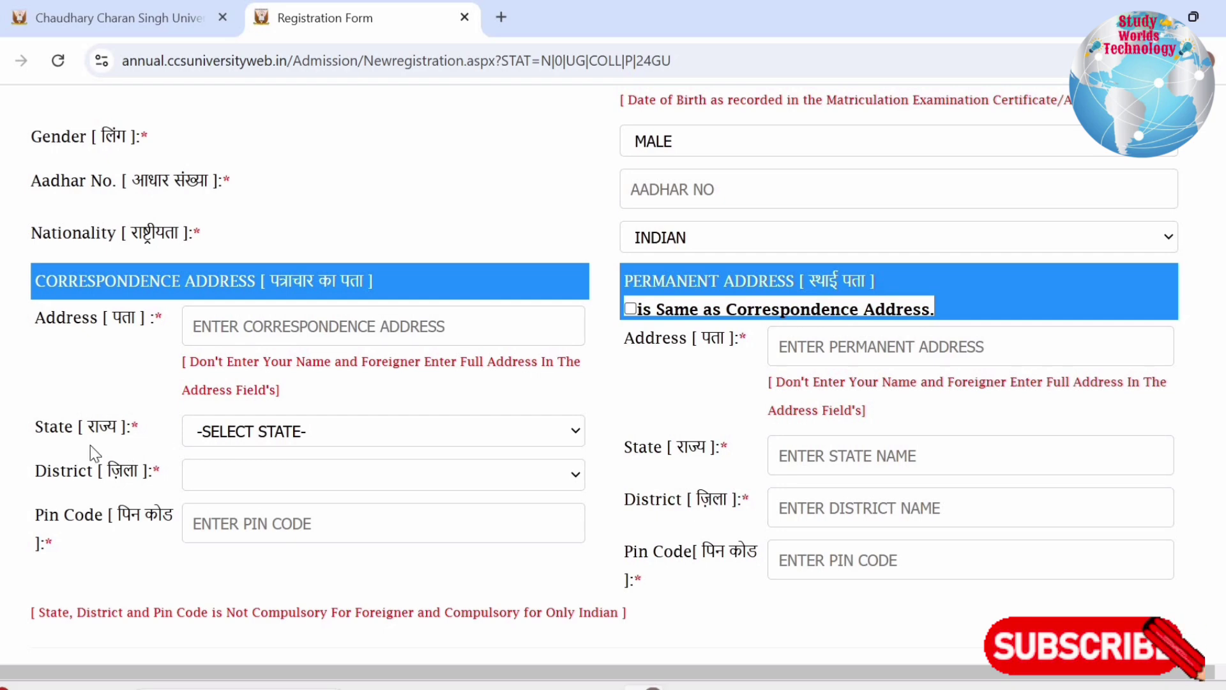
click(300, 431)
scroll(280, 339, down, 7)
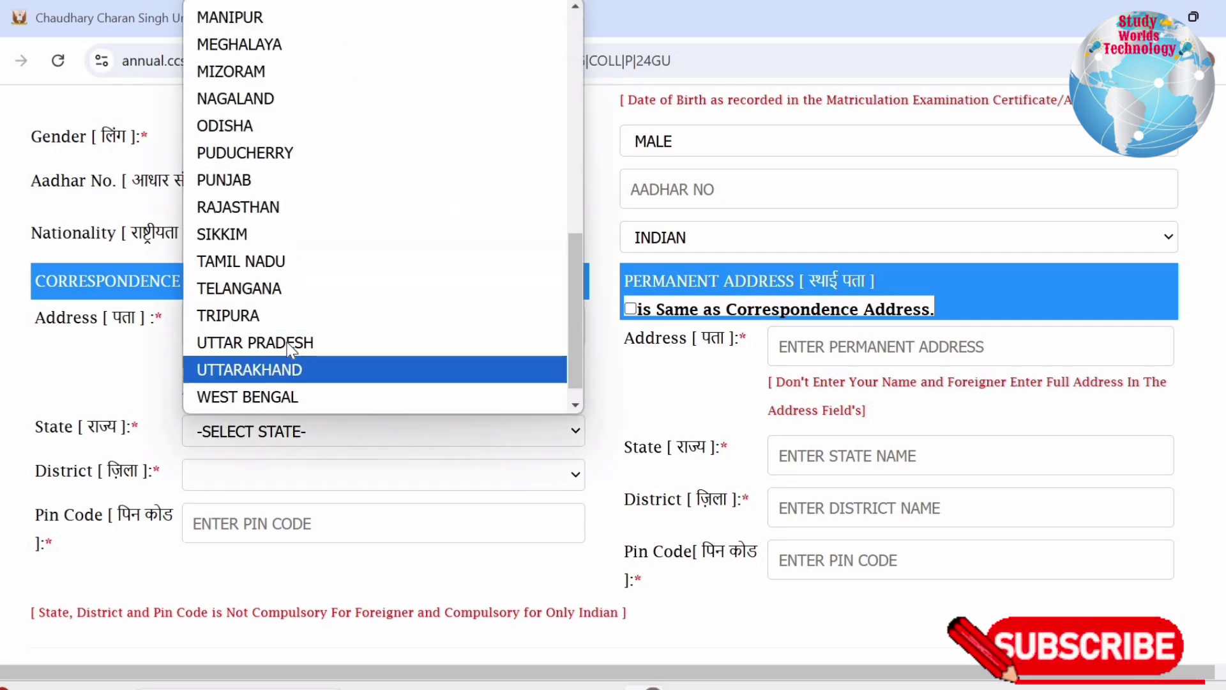
click(280, 324)
click(236, 480)
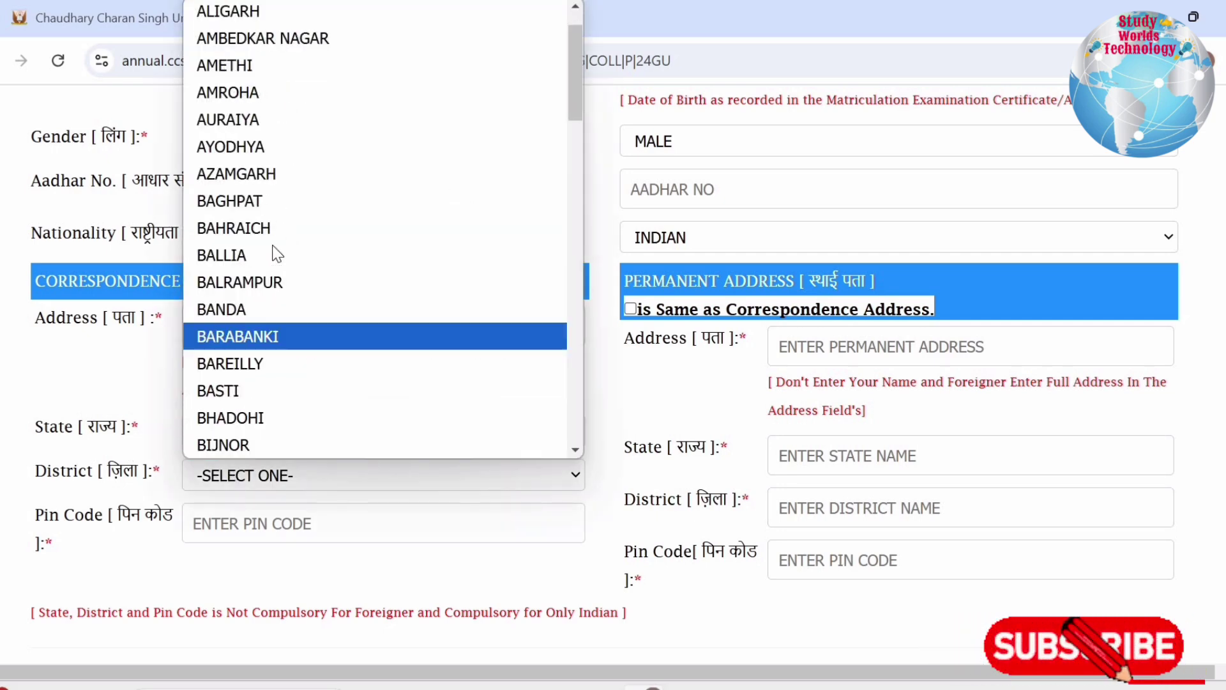
click(255, 202)
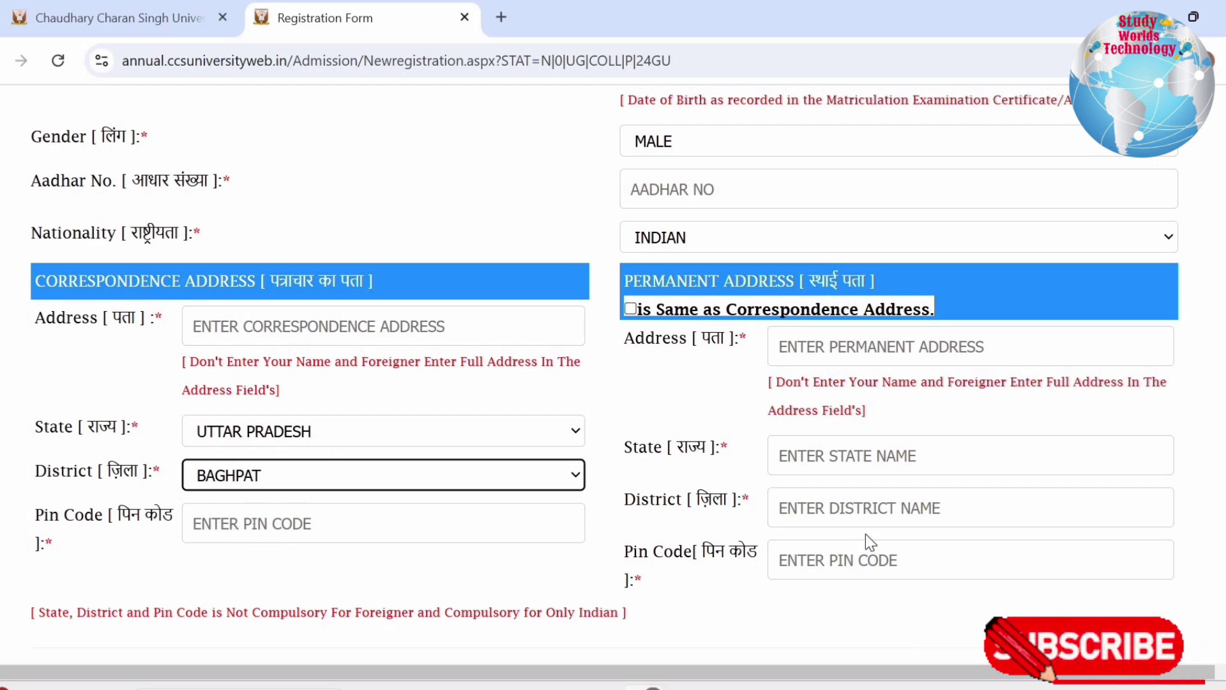
click(631, 308)
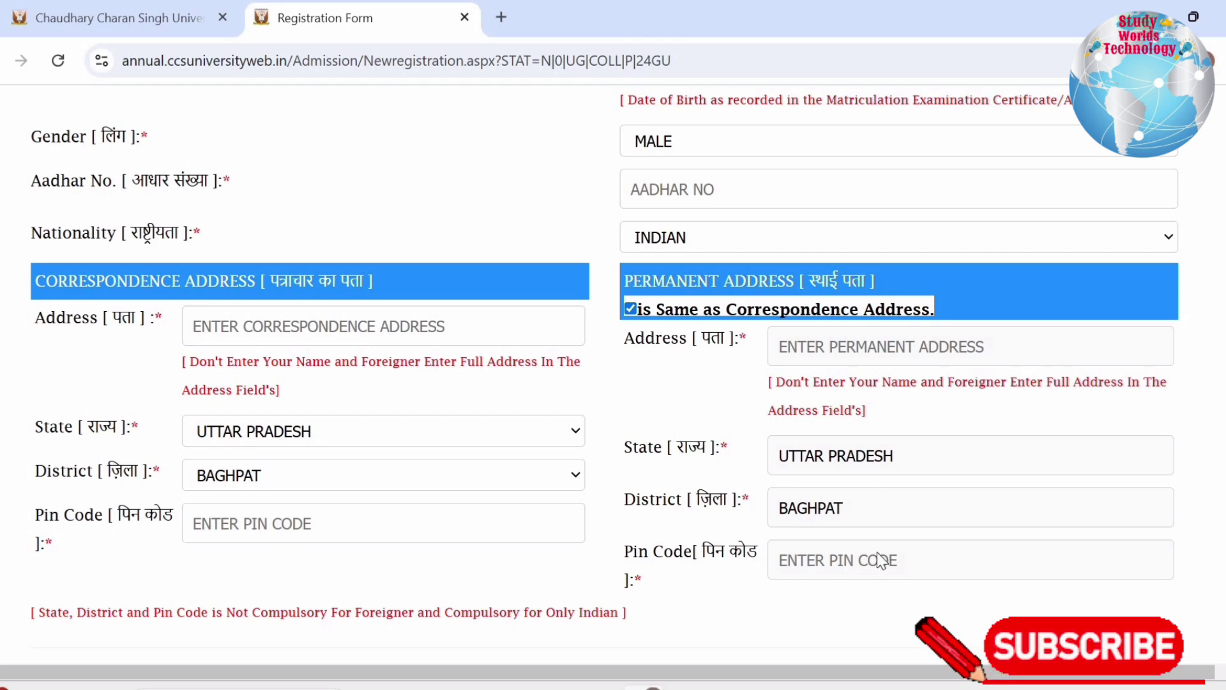
scroll(843, 423, down, 5)
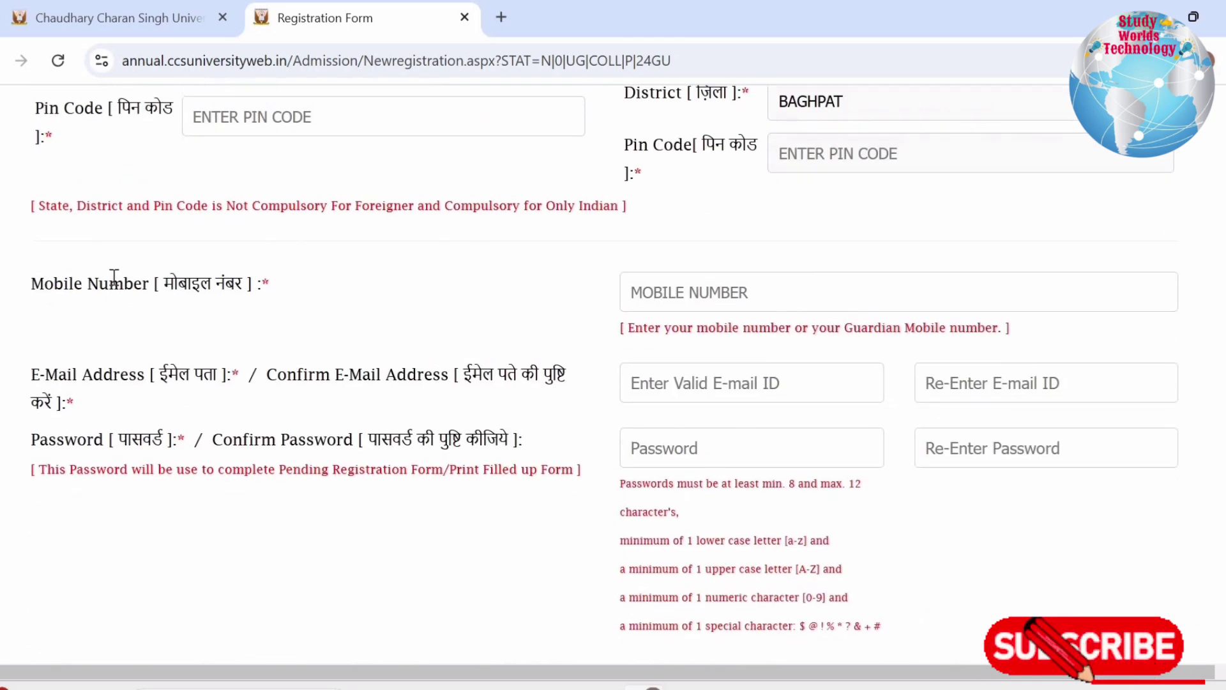
Review the e-mail and password fields, submit with Register Now, and select the success message
drag(83, 282, 732, 281)
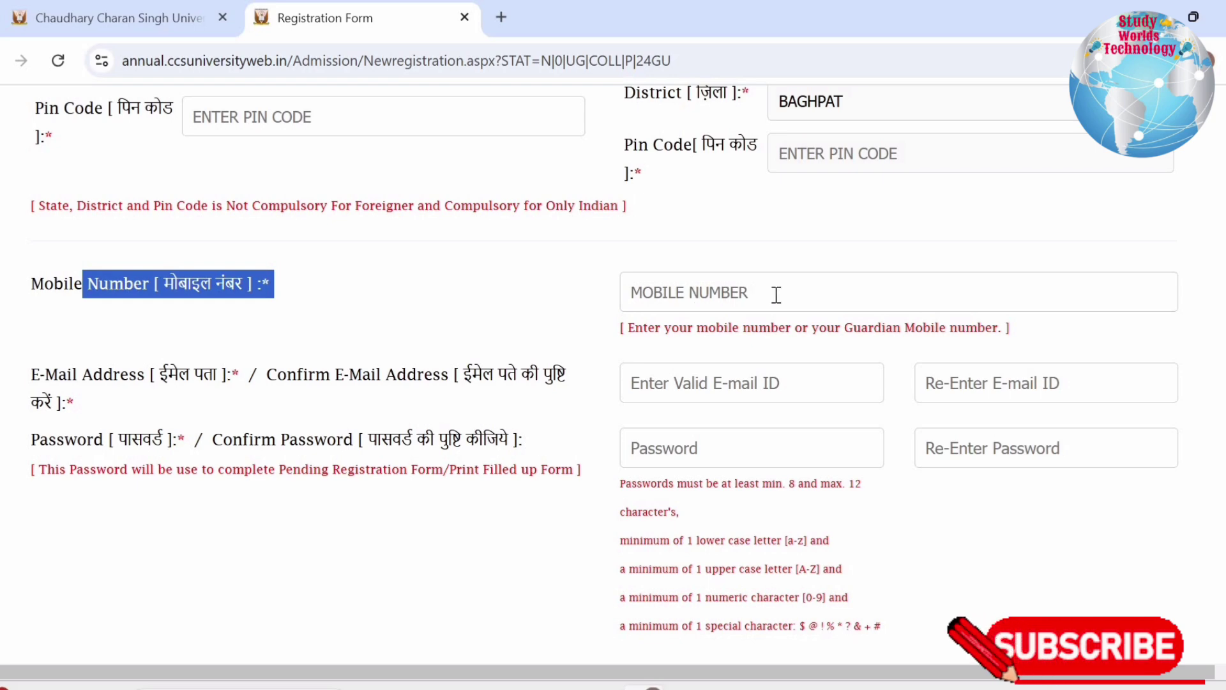
drag(58, 374, 507, 377)
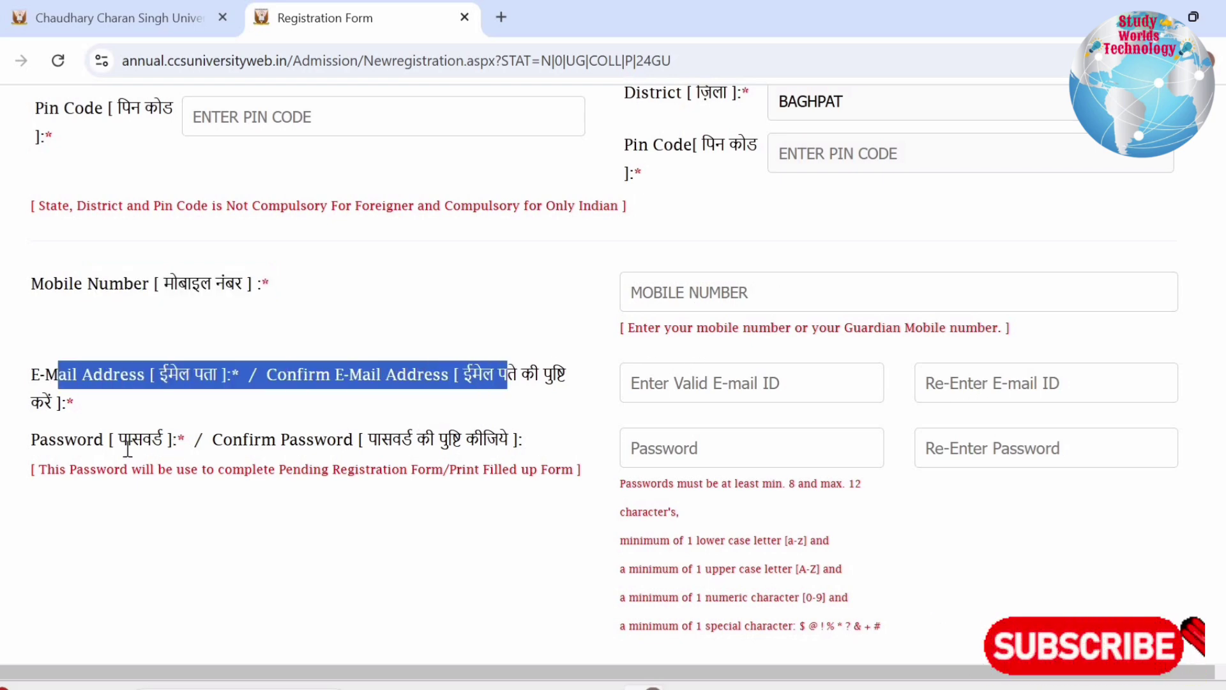
drag(122, 440, 735, 444)
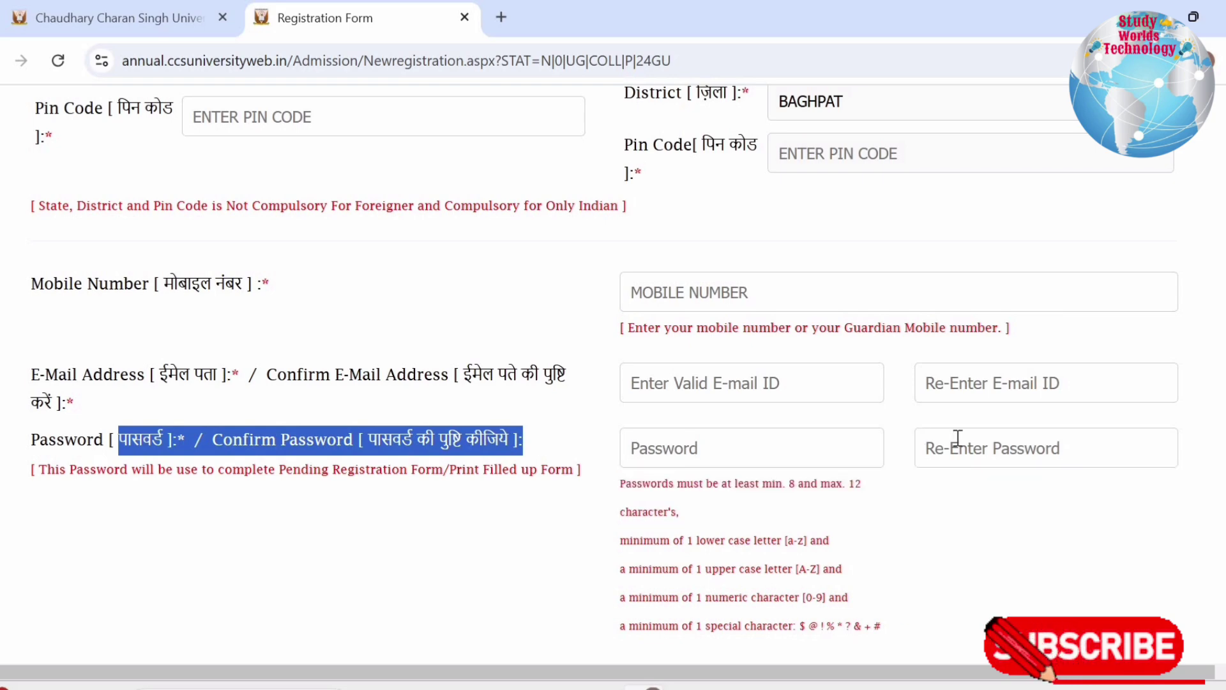
mouse_move(956, 441)
scroll(956, 441, down, 6)
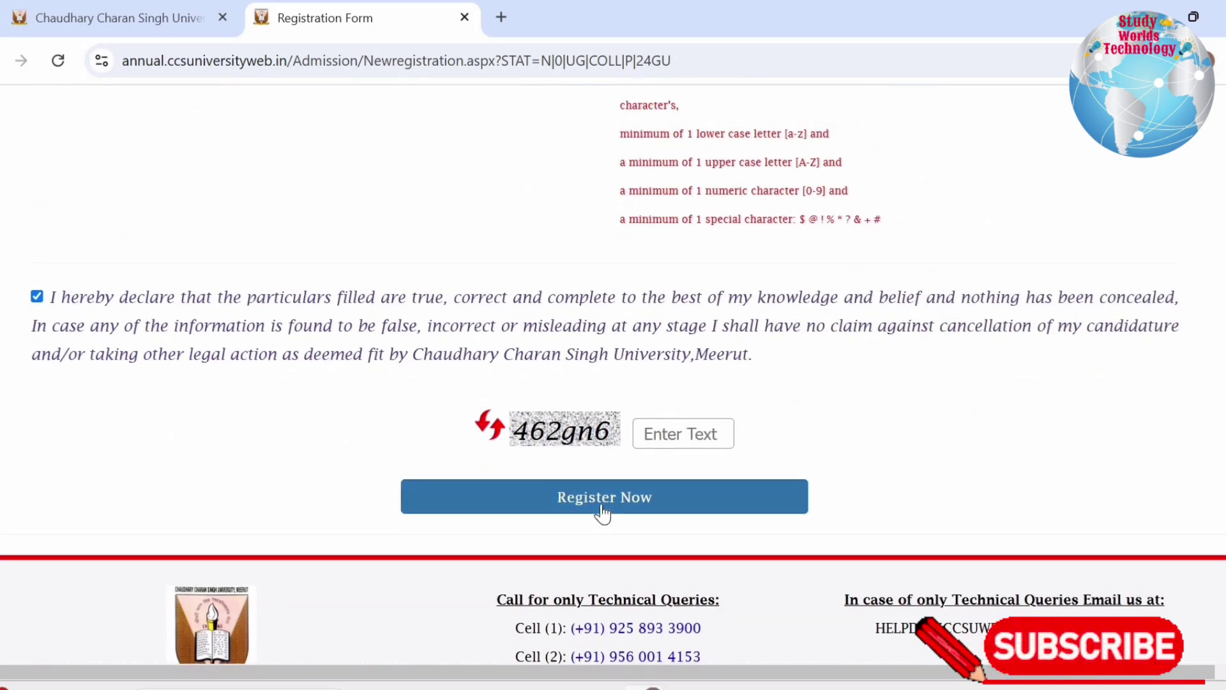
click(604, 509)
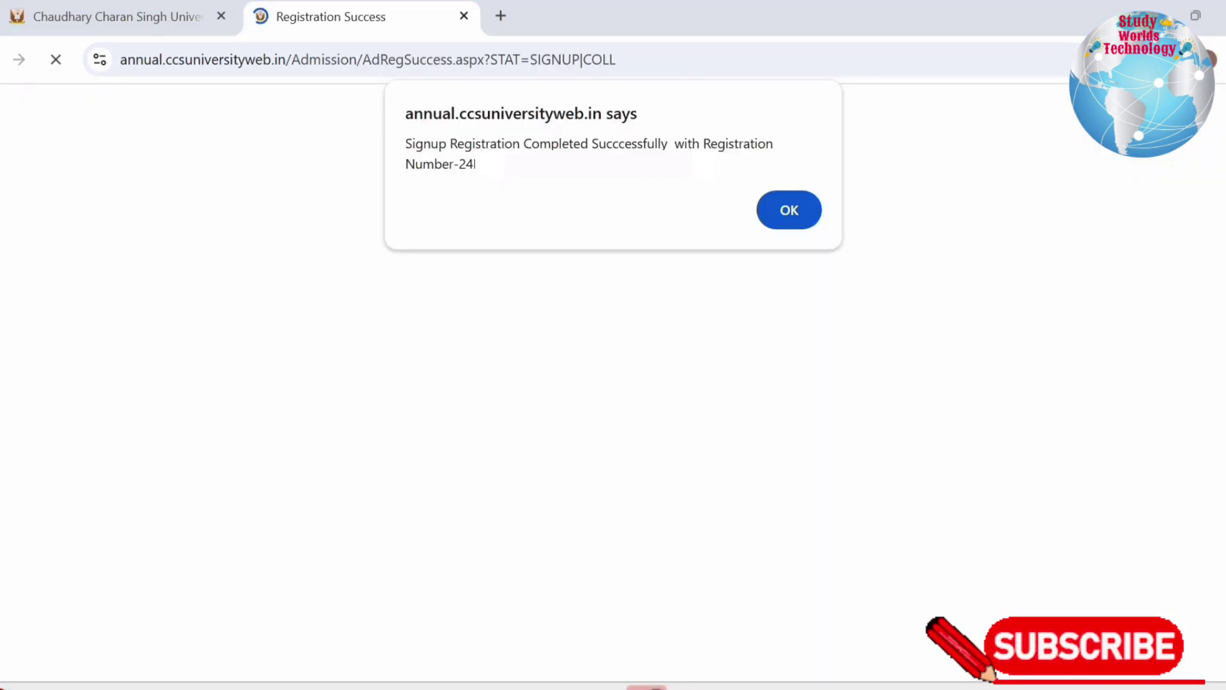
drag(416, 144, 512, 175)
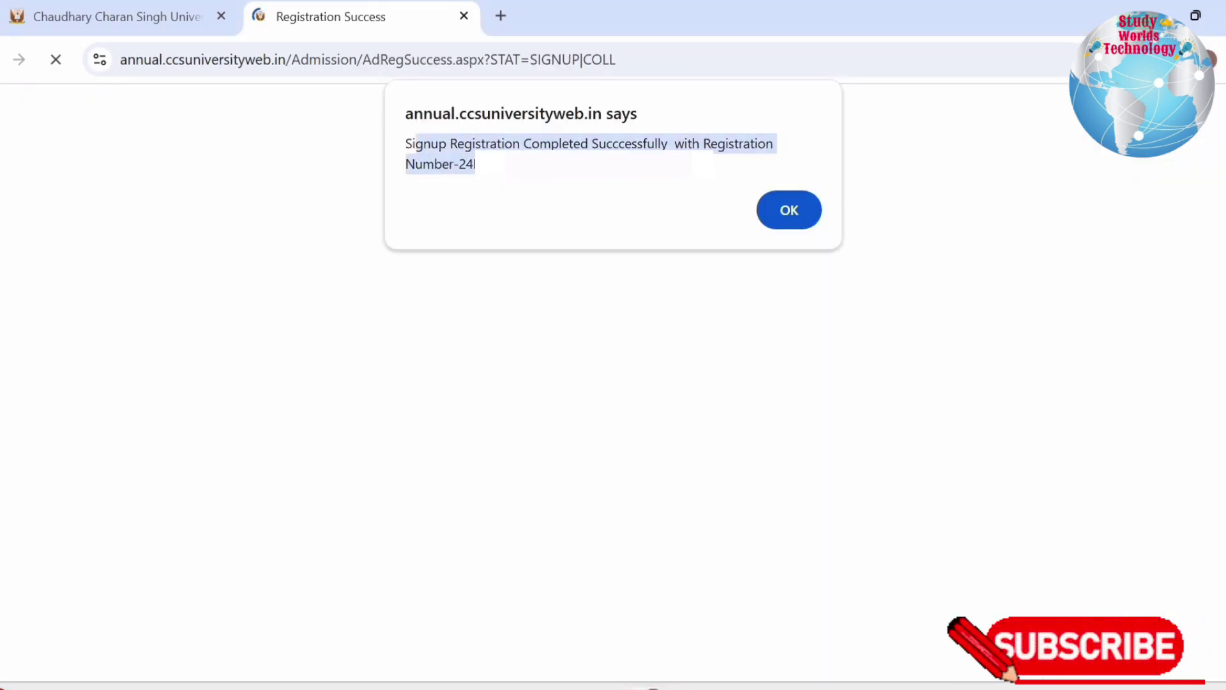
Dismiss the alert, note the issued registration number, and continue to Step 2 Reservation Details
click(801, 207)
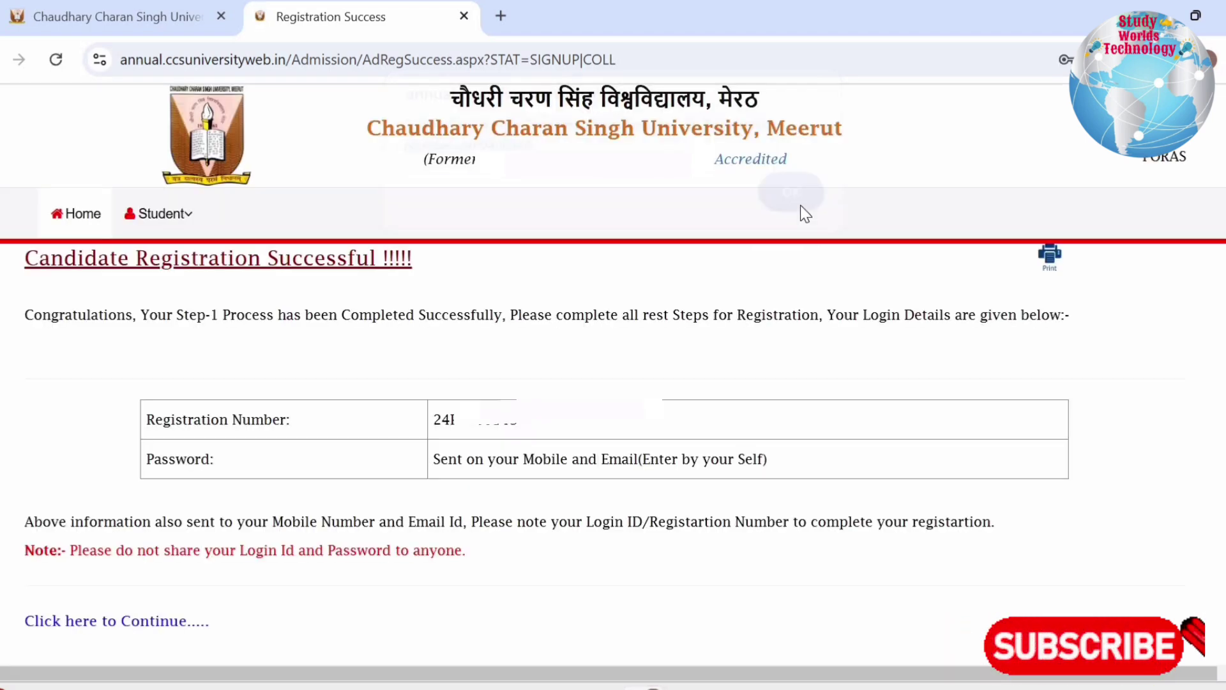
drag(39, 260, 466, 266)
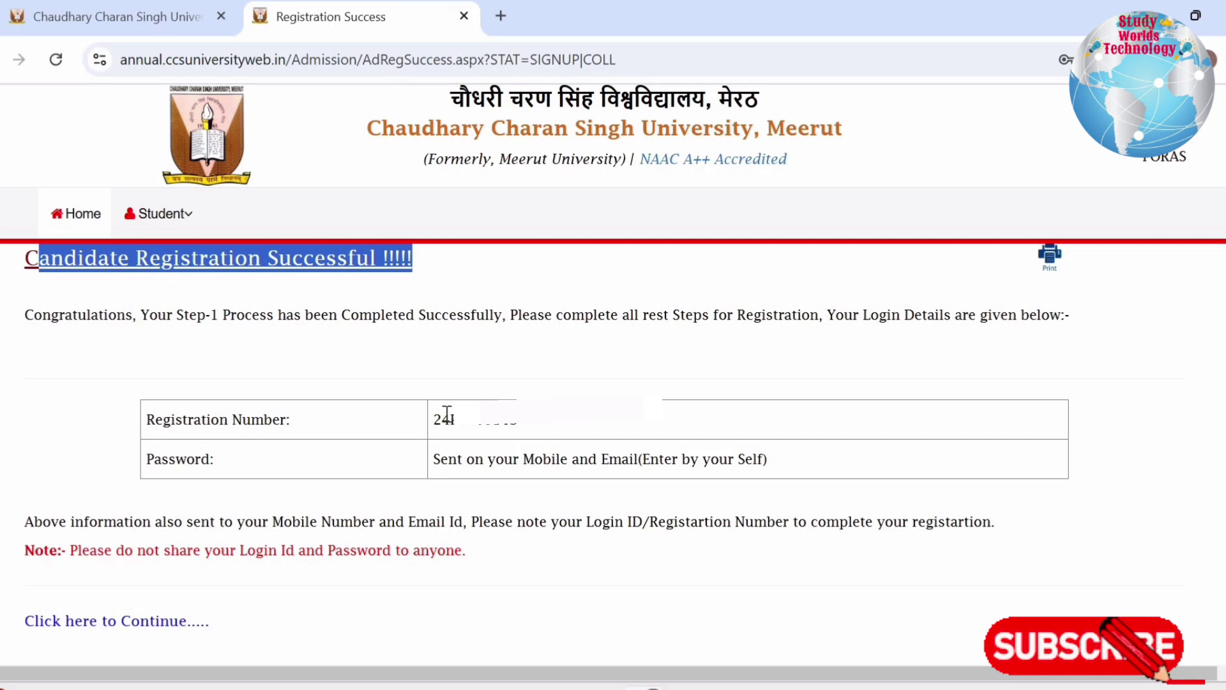
drag(518, 423, 430, 415)
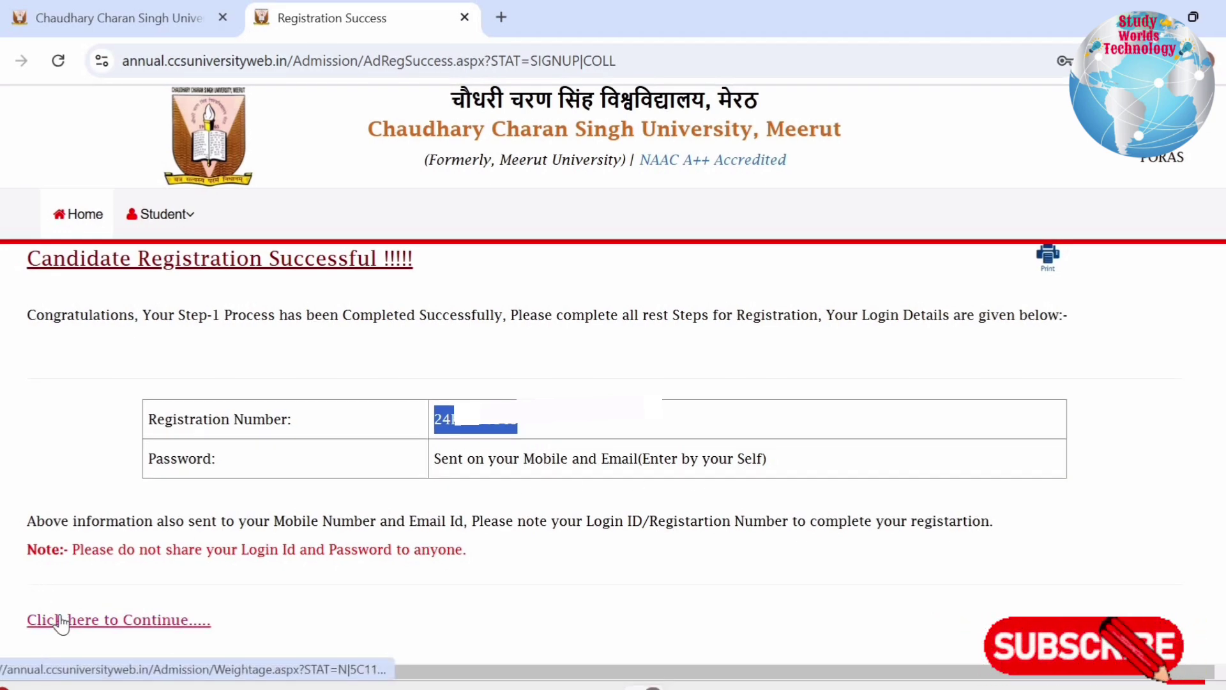
click(61, 618)
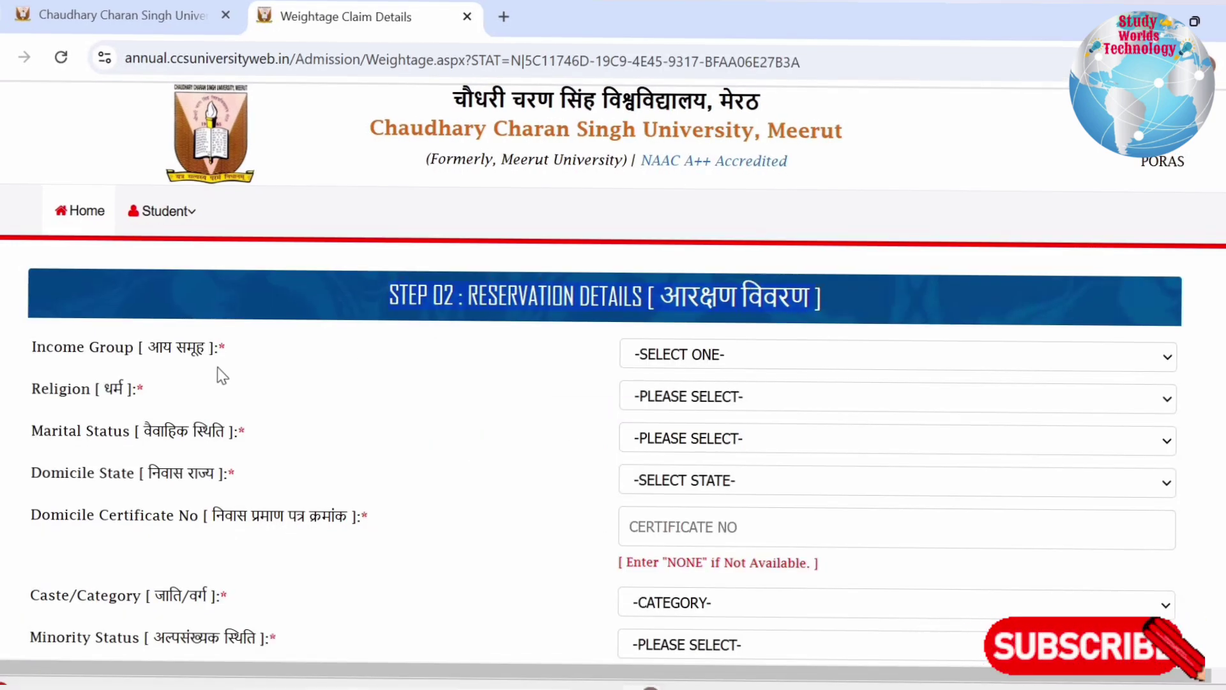
Set income group to BELOW 2 LAC PER ANNUM, religion HINDU and marital status UNMARRIED
drag(35, 348, 746, 369)
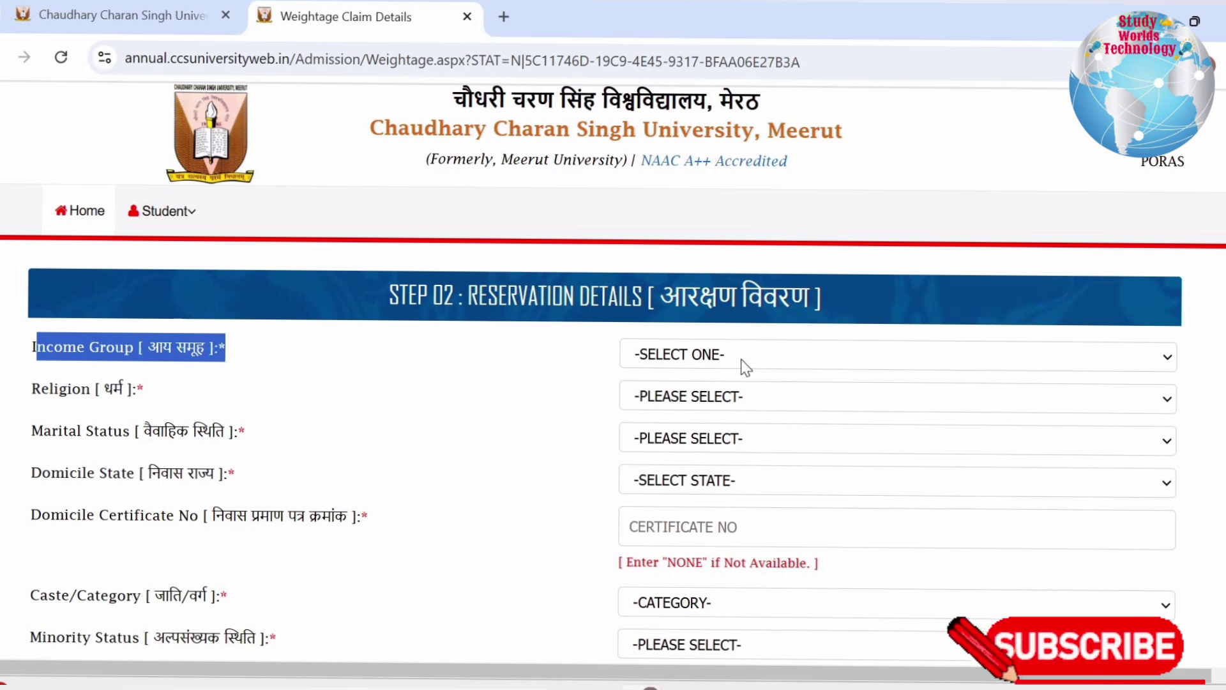
click(746, 365)
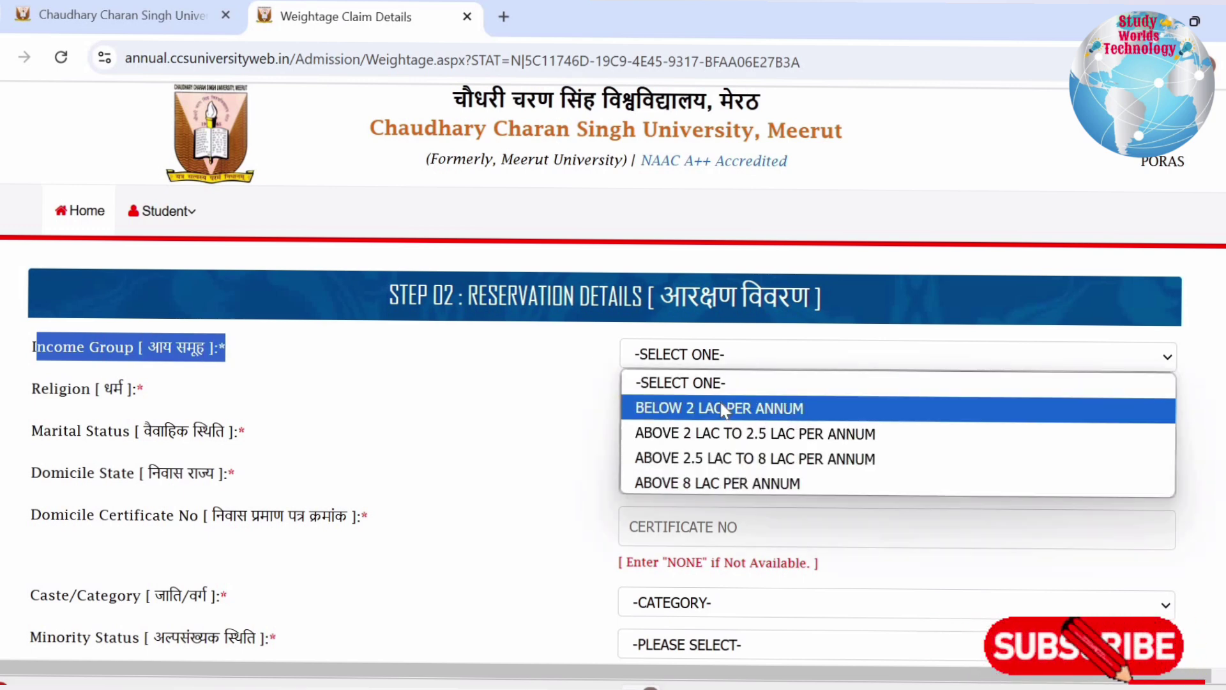
click(723, 409)
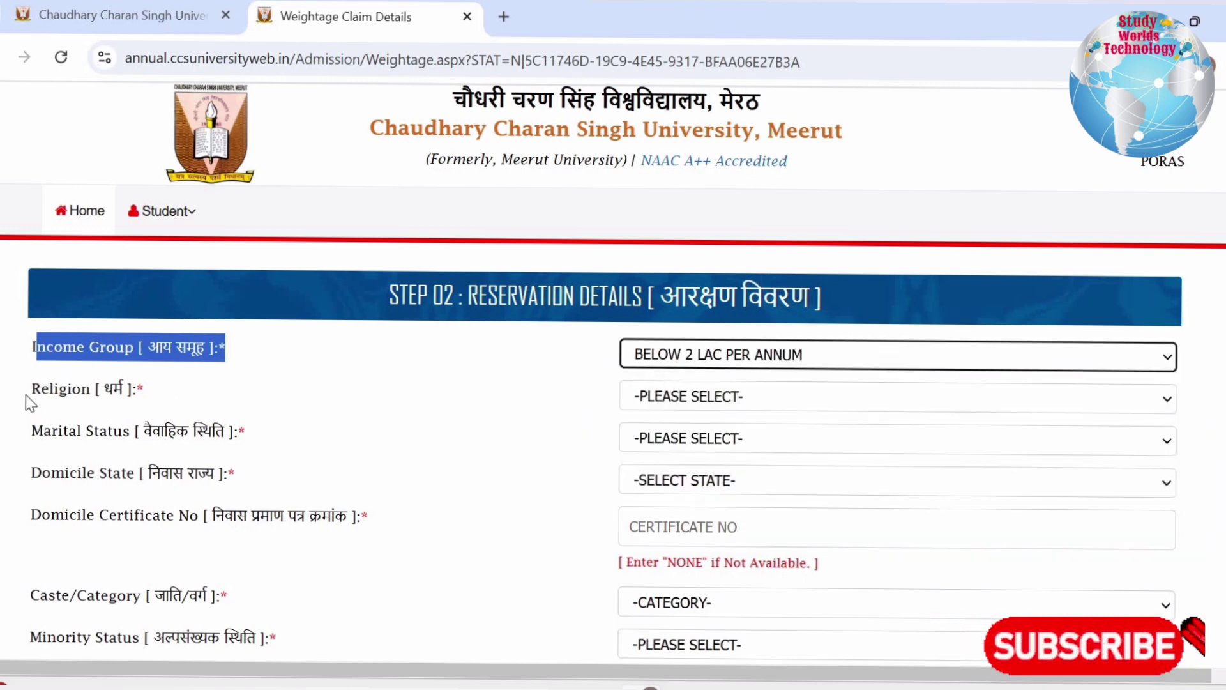
drag(29, 390, 655, 402)
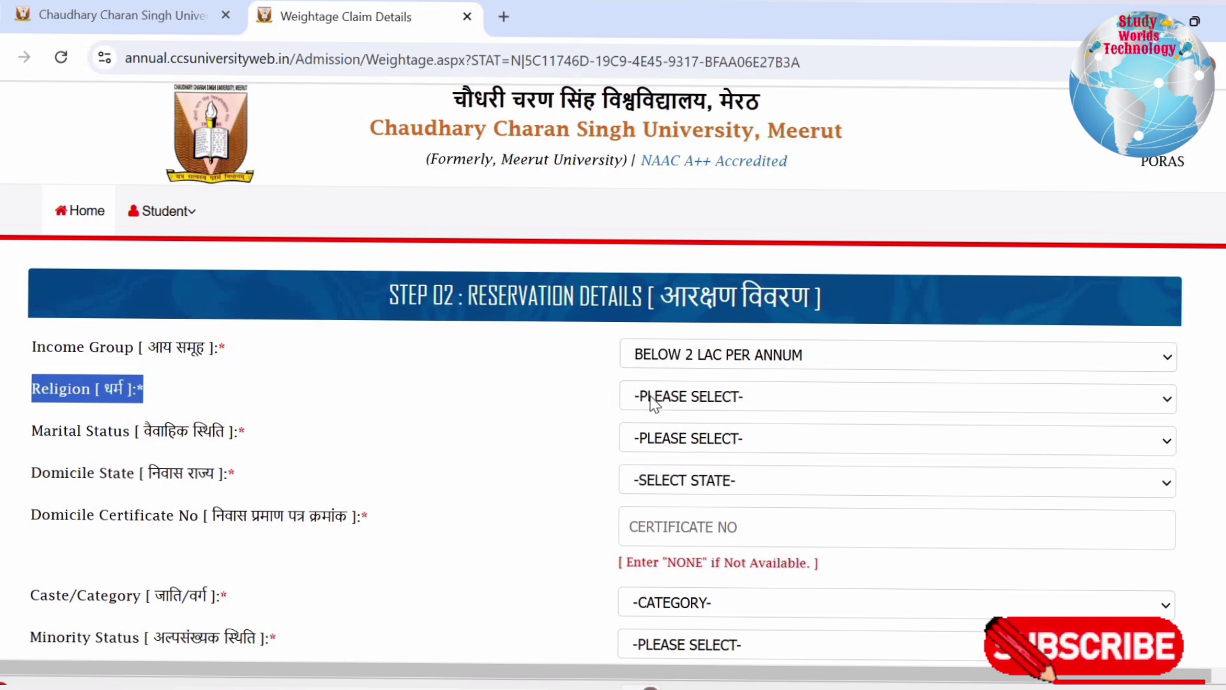
click(655, 399)
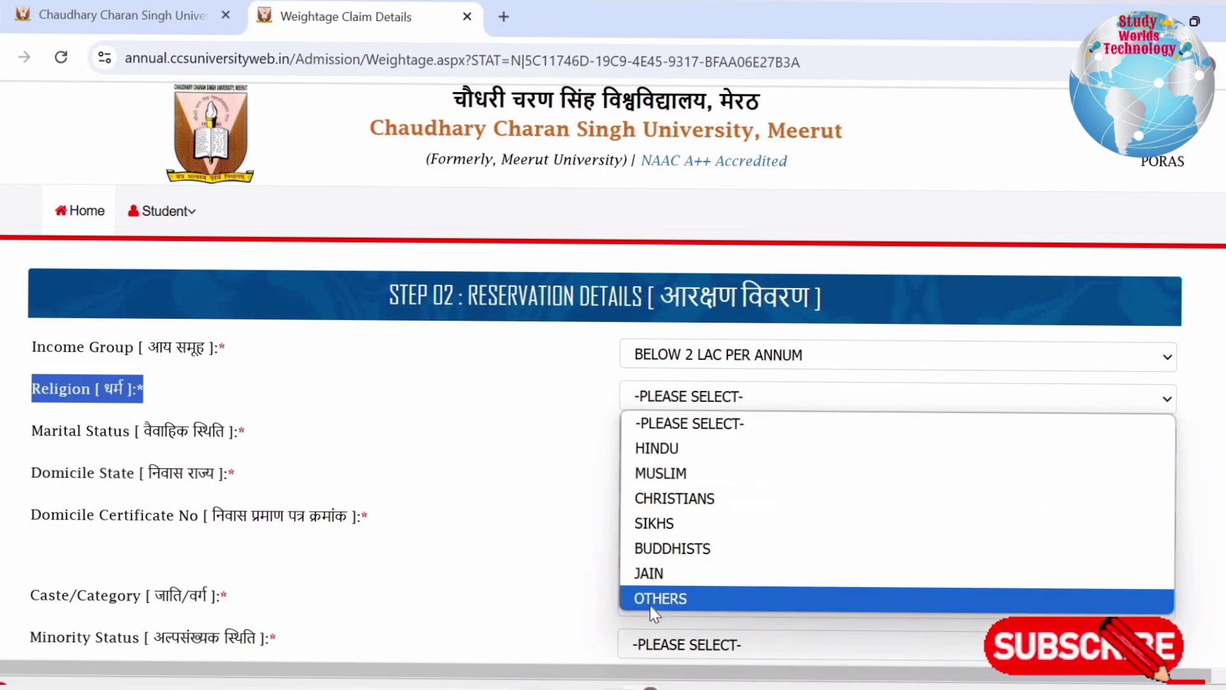
click(645, 454)
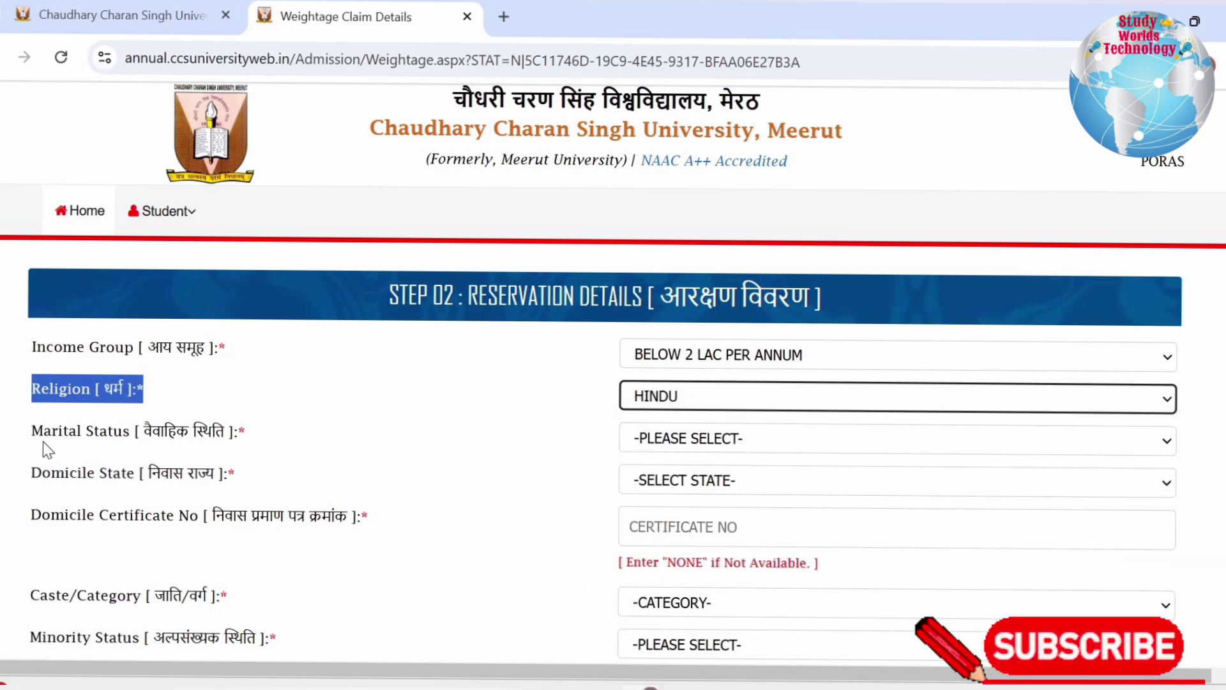
drag(44, 441, 755, 446)
click(755, 446)
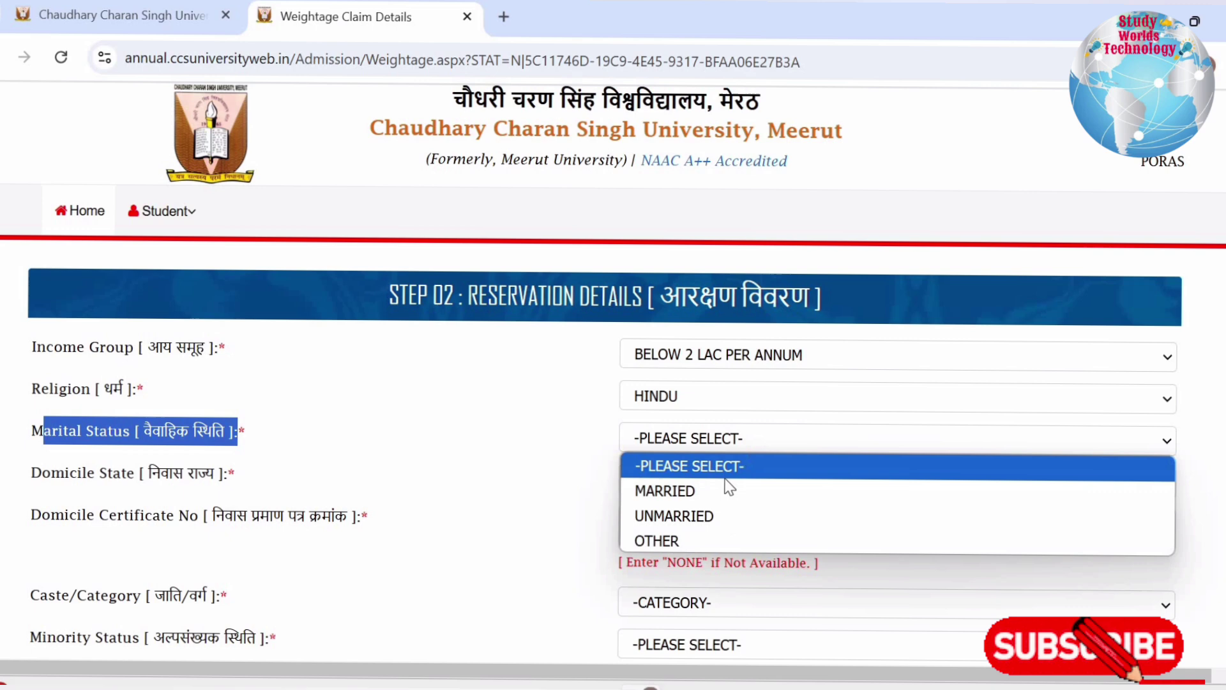
click(690, 517)
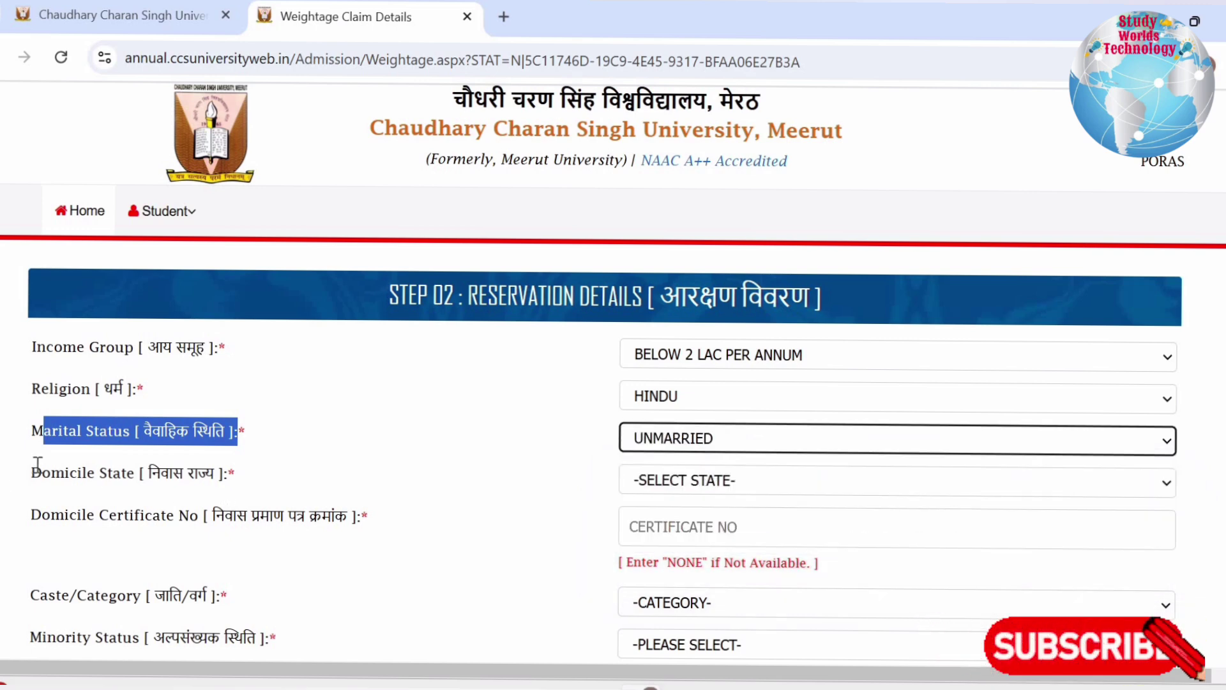
Set domicile state to UTTAR PRADESH and enter NONE as the domicile certificate number
drag(38, 464, 234, 472)
click(706, 479)
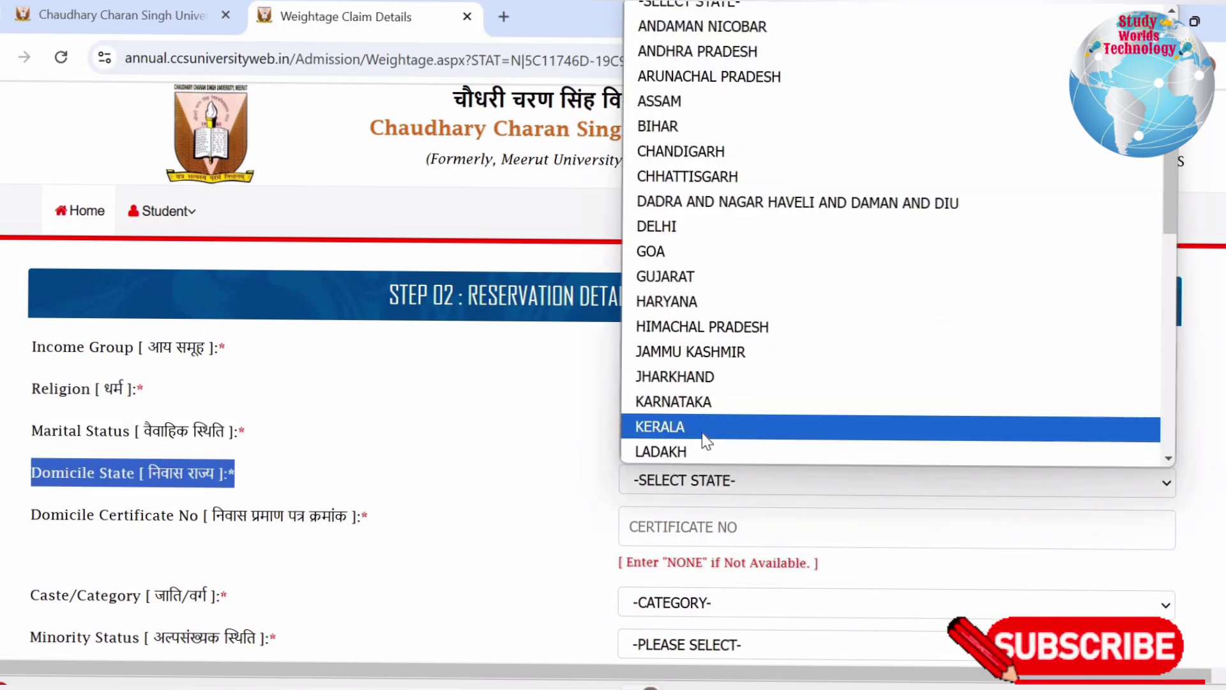
scroll(703, 422, down, 5)
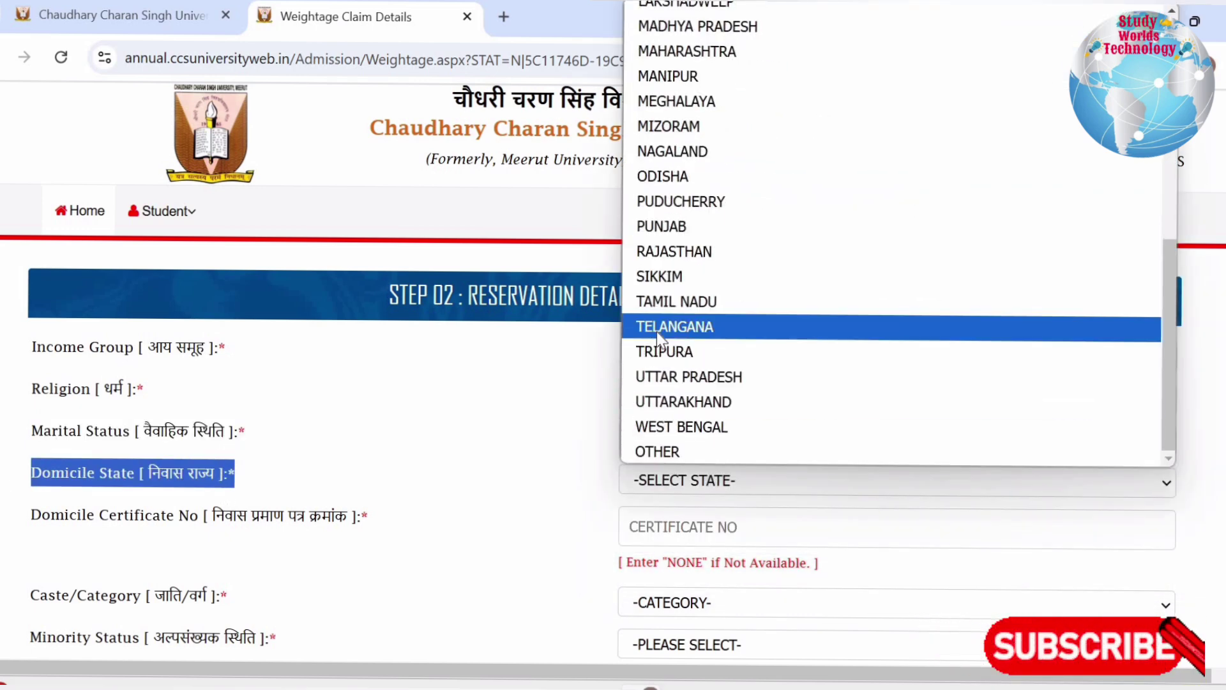
click(668, 378)
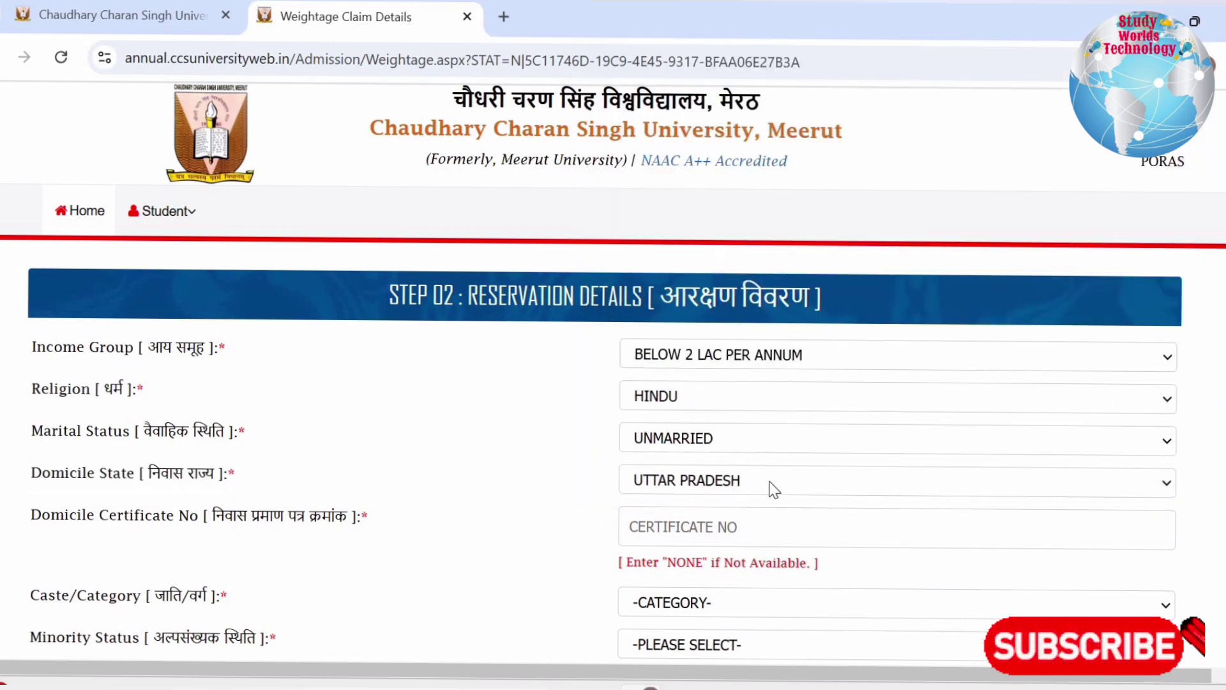
scroll(786, 474, down, 5)
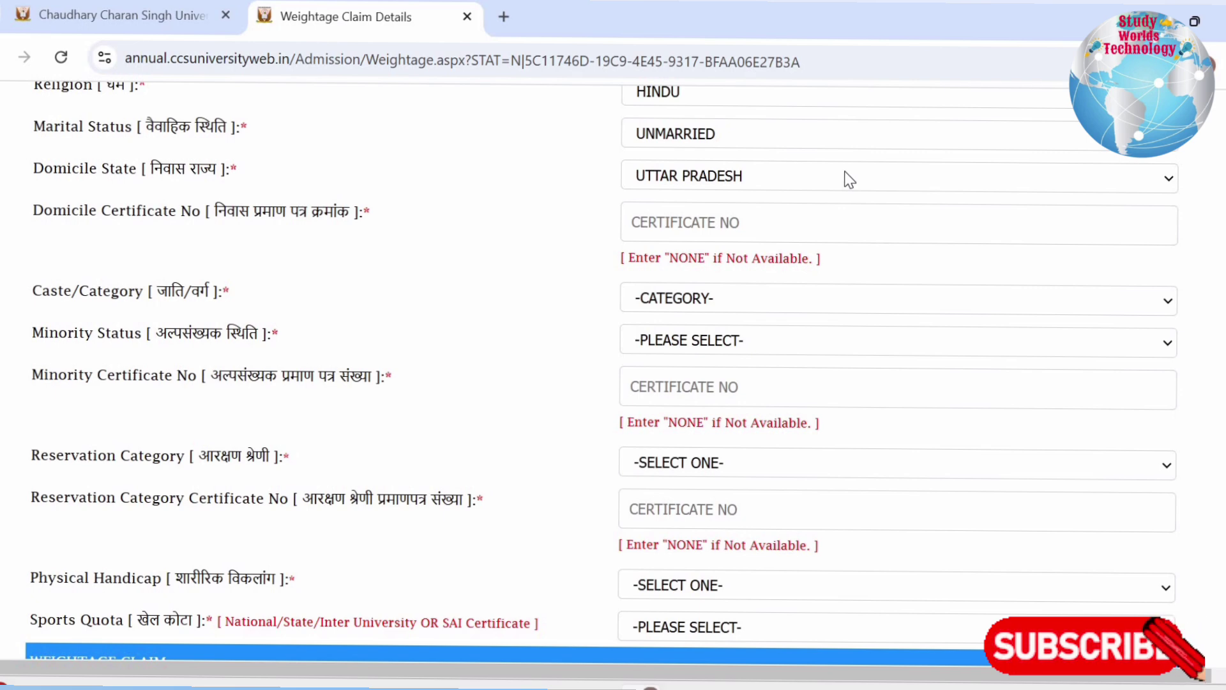
click(848, 178)
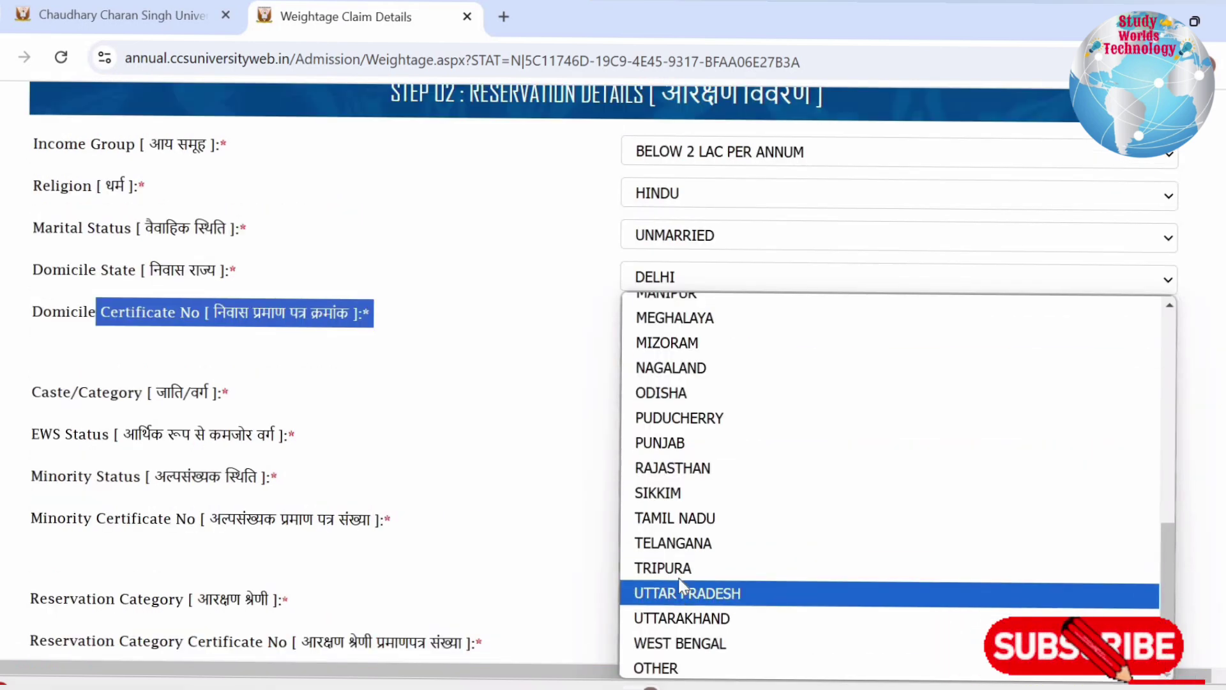
click(678, 587)
click(690, 318)
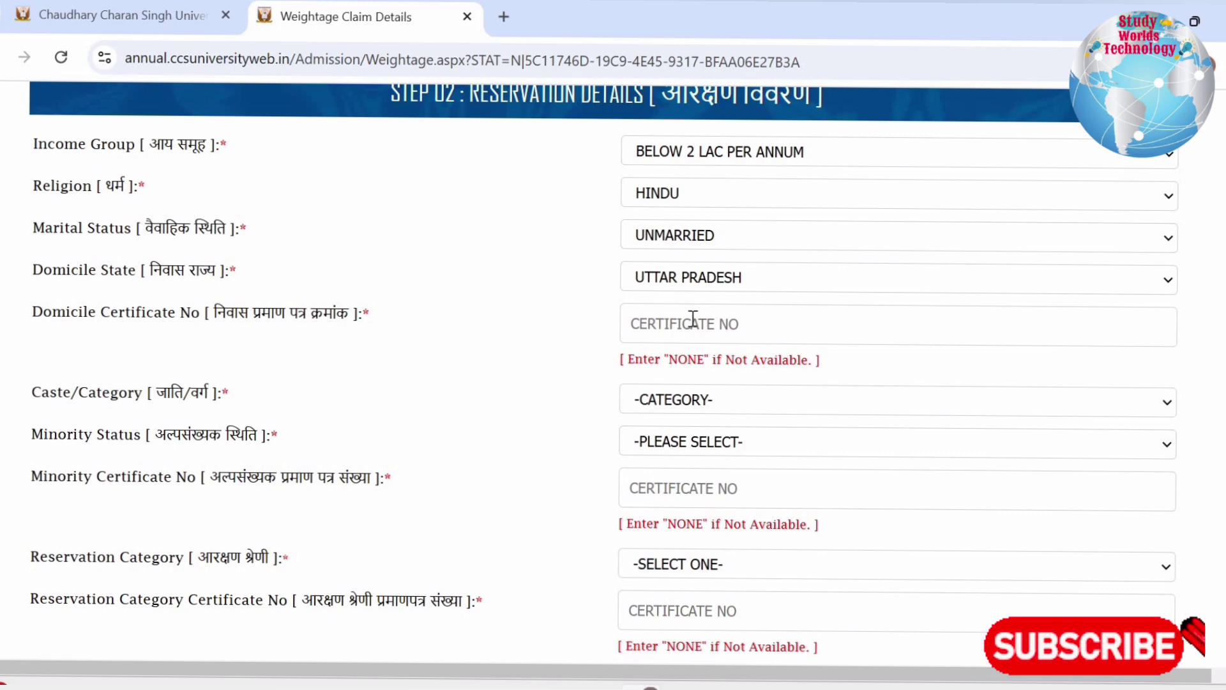
click(690, 319)
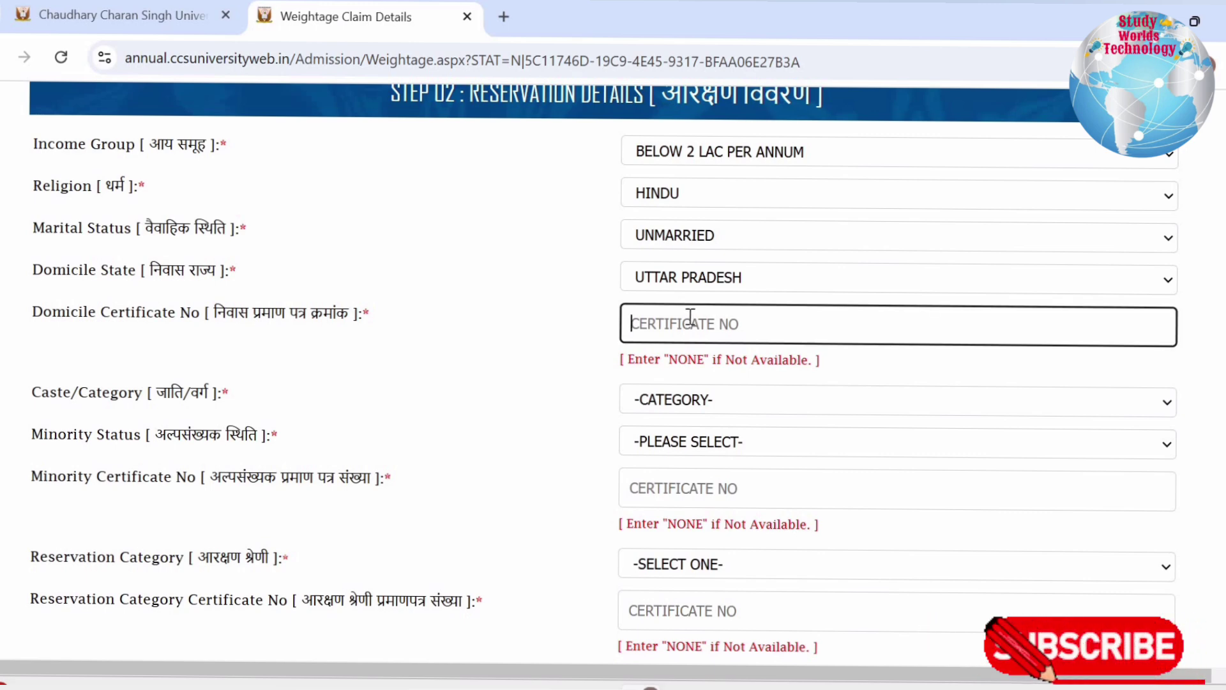
text(NONE)
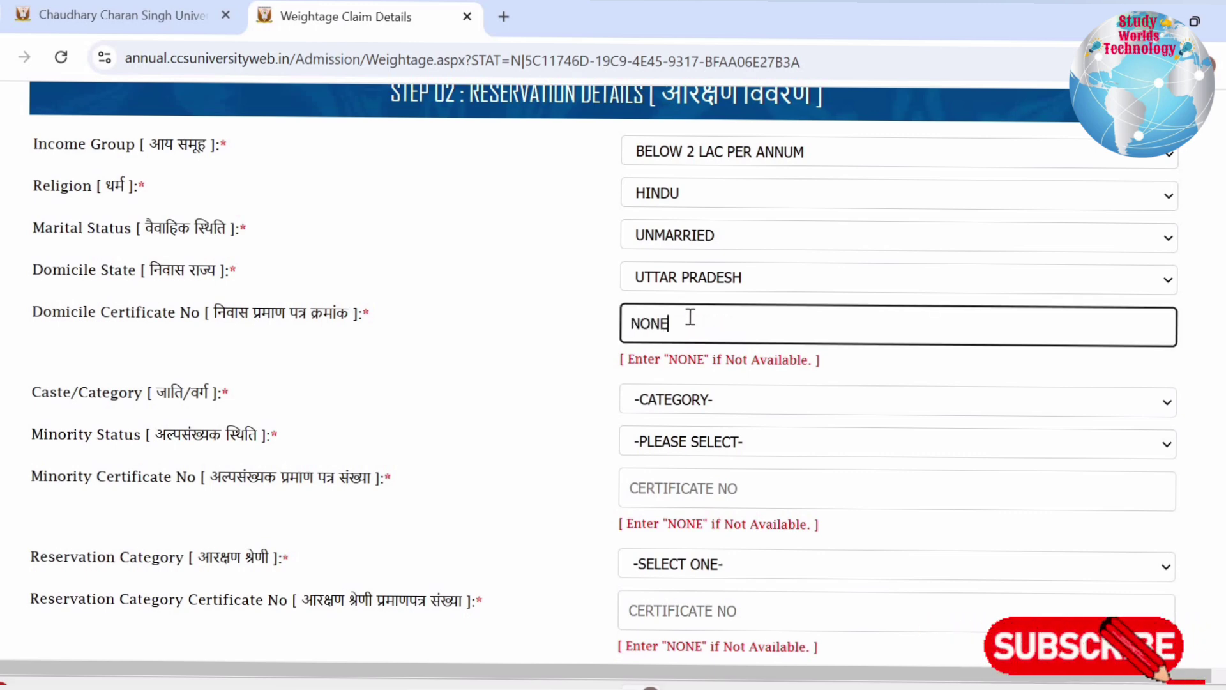
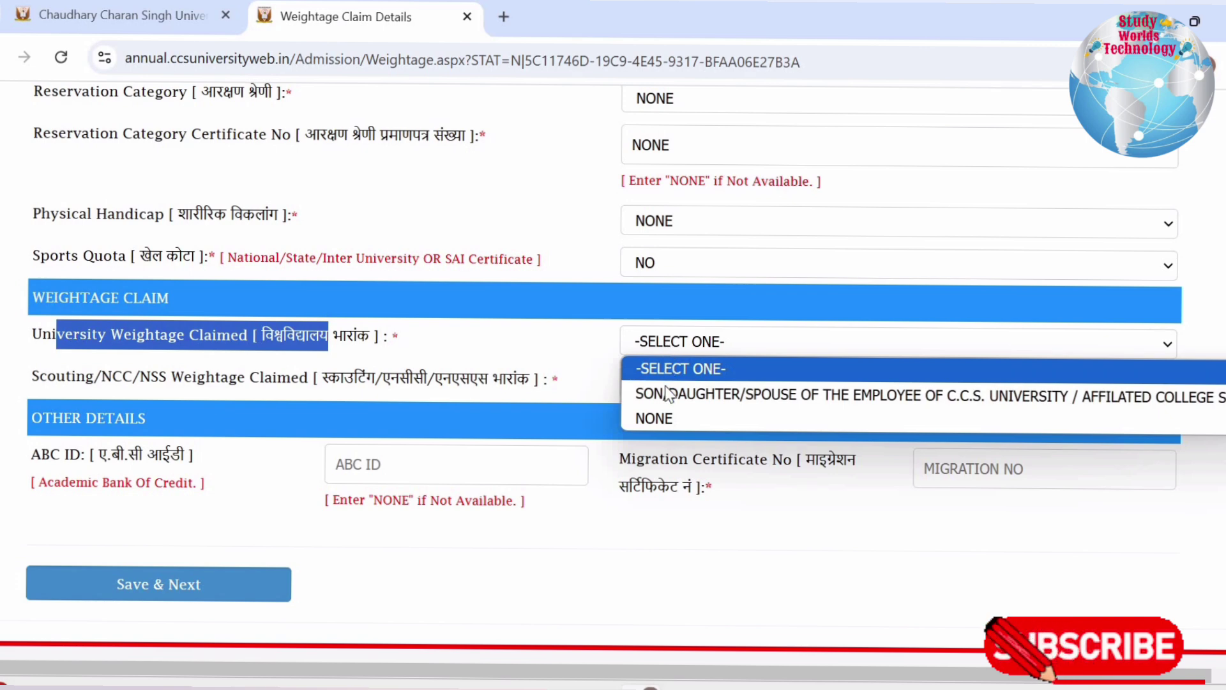
Claim NONE for university and scouting/NCC/NSS weightage, and enter NONE as the ABC ID
click(668, 418)
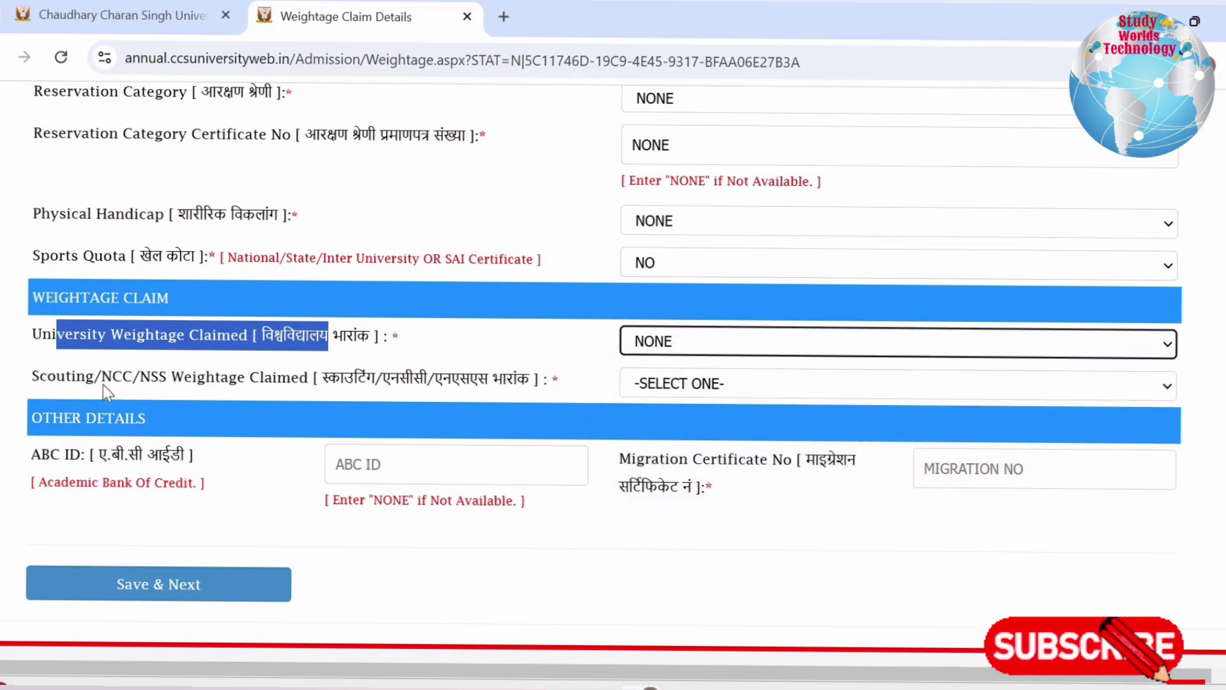
drag(122, 380, 488, 387)
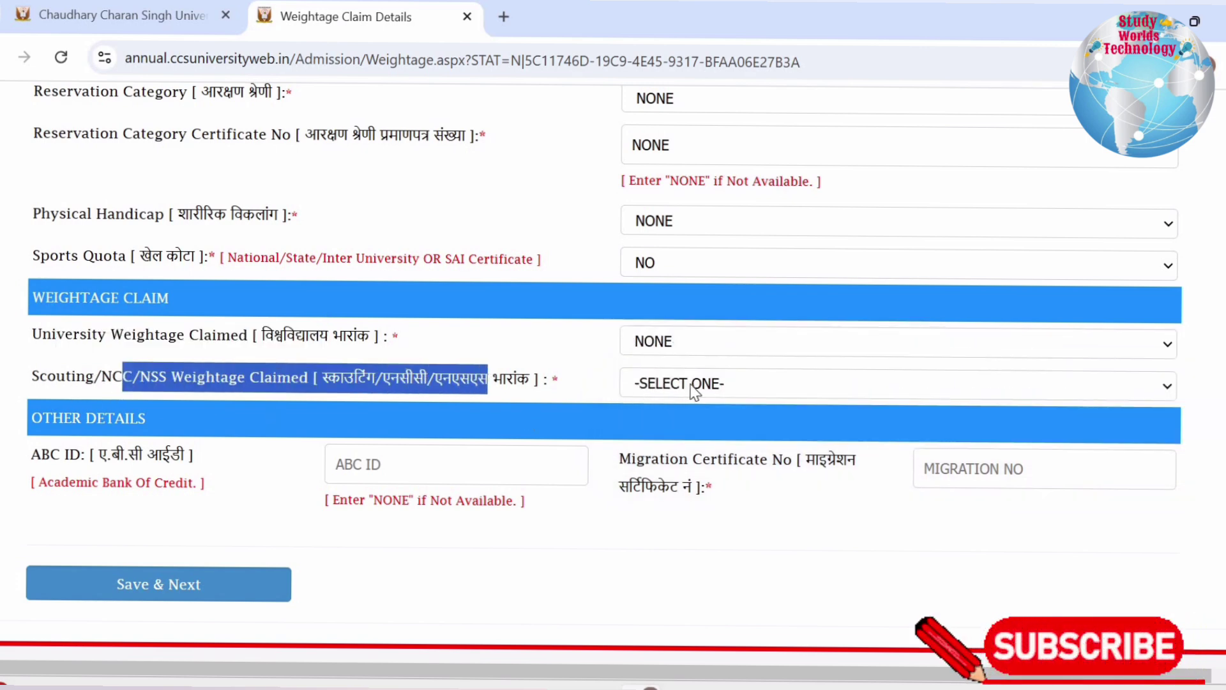
click(694, 390)
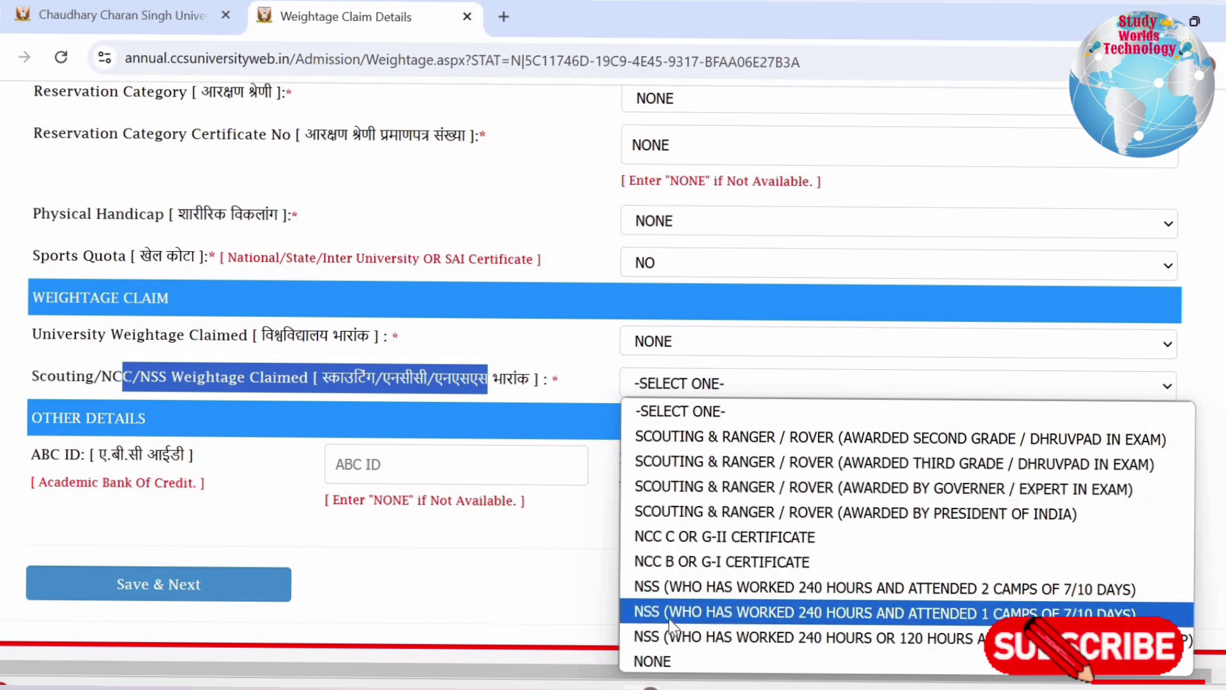
click(658, 660)
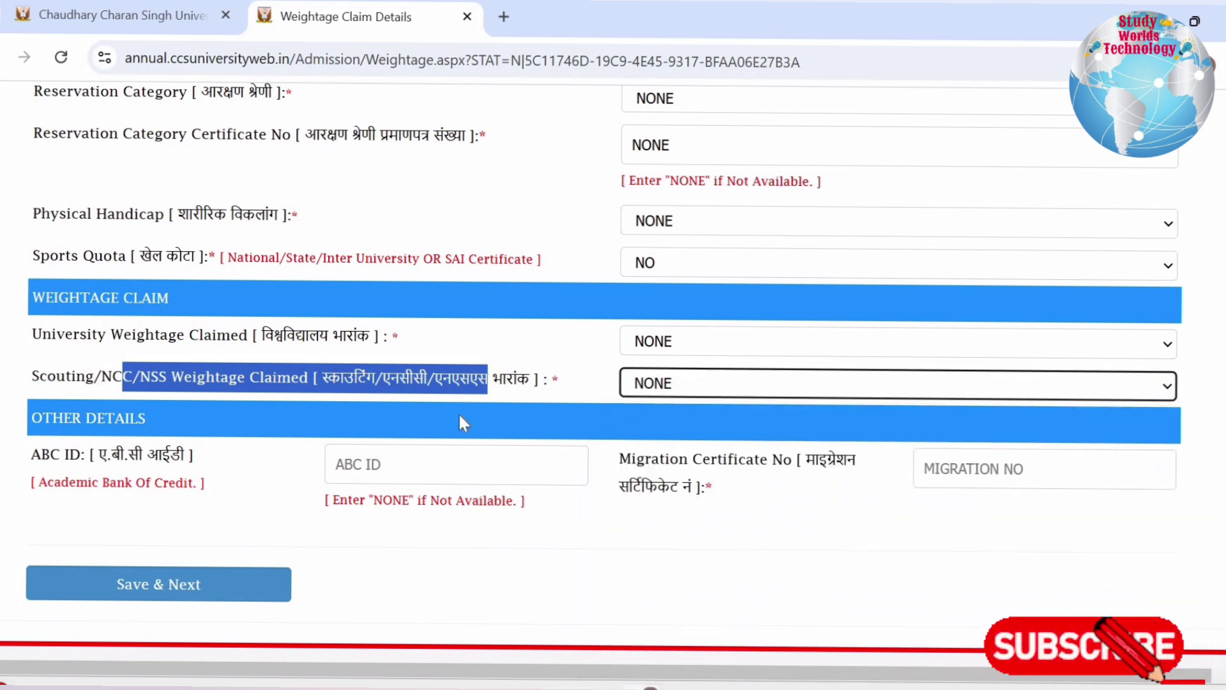
click(419, 473)
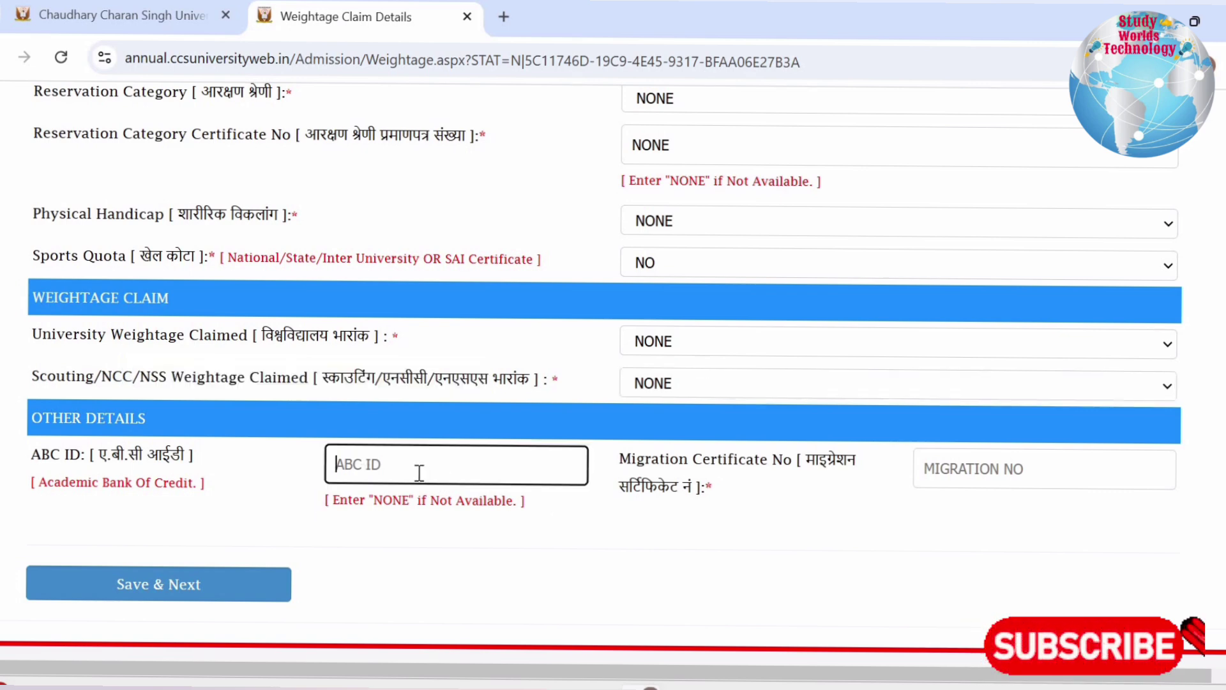
text(NO)
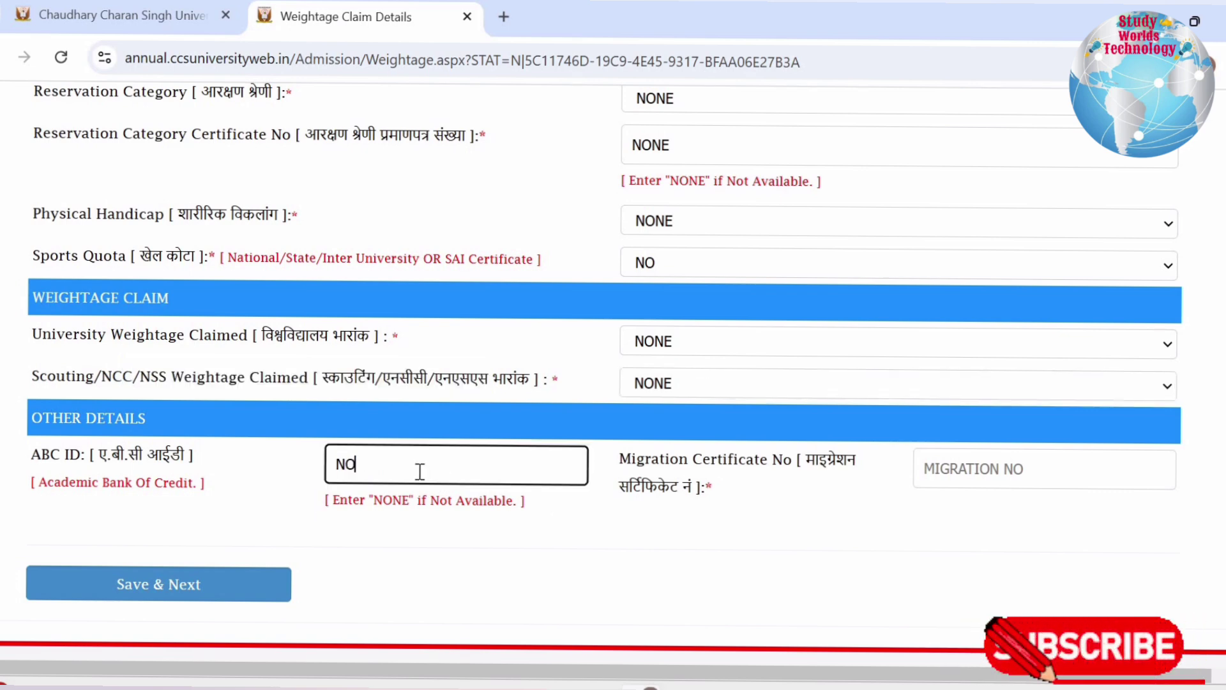
text(N)
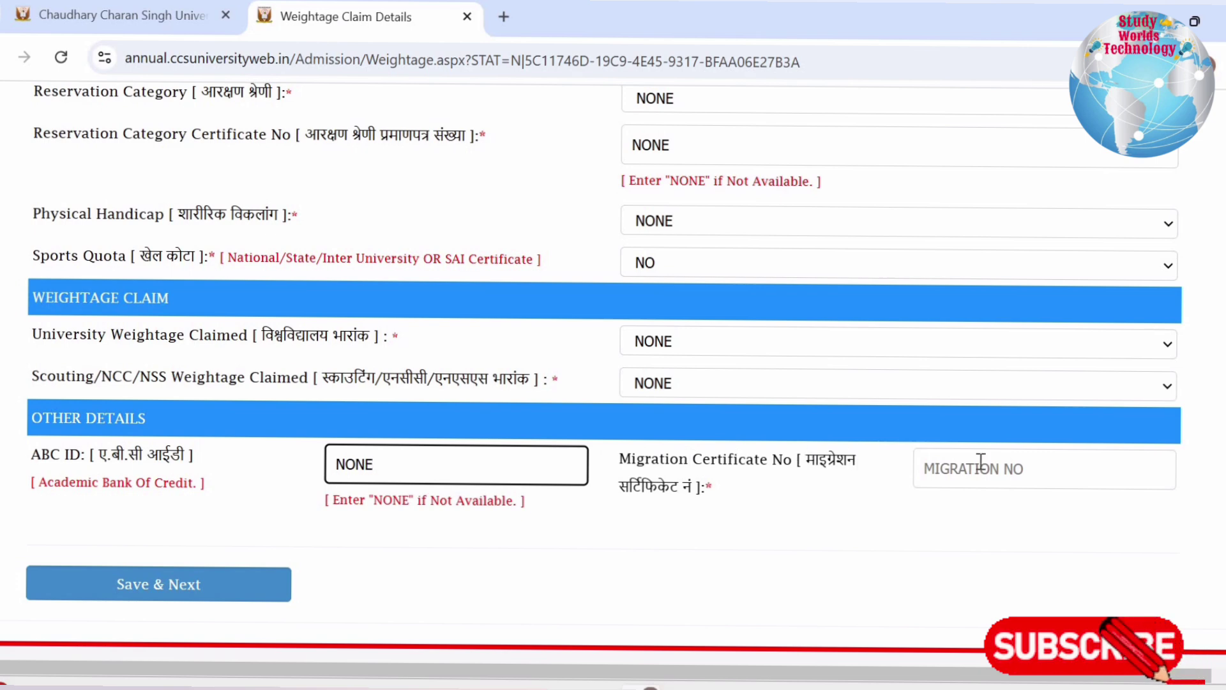
text(E)
Replace NONE with the migration certificate number and save the weightage form
click(975, 464)
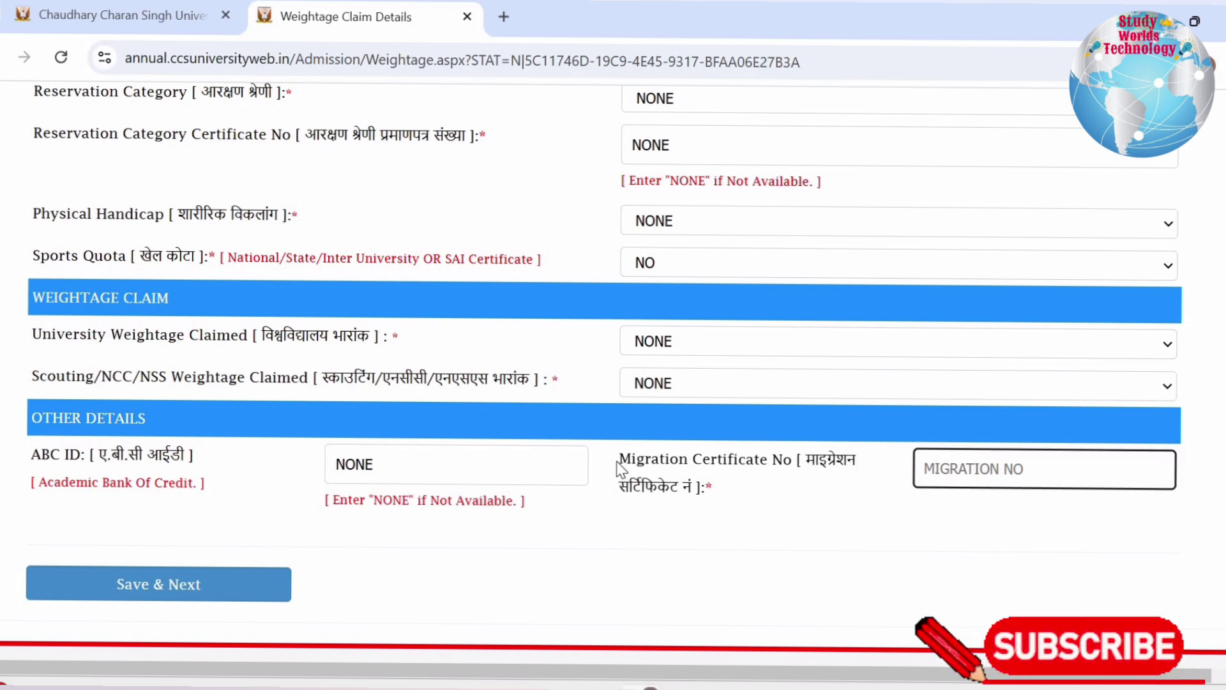
drag(619, 461, 734, 490)
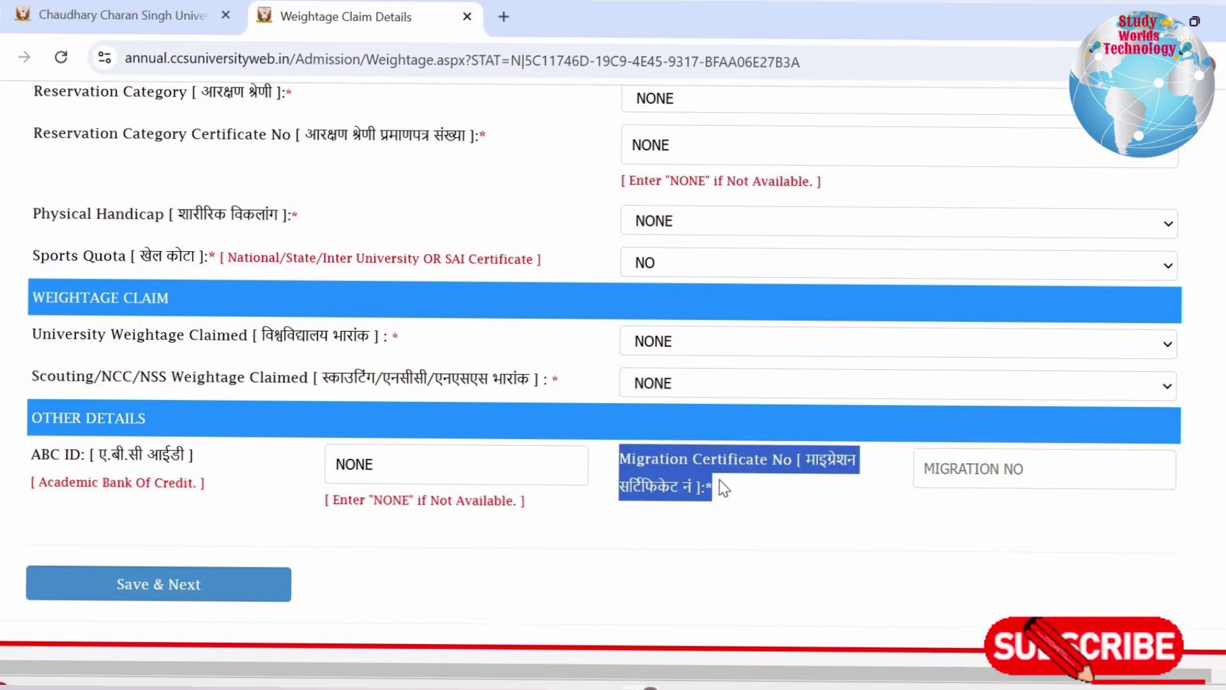
click(986, 466)
text(NO)
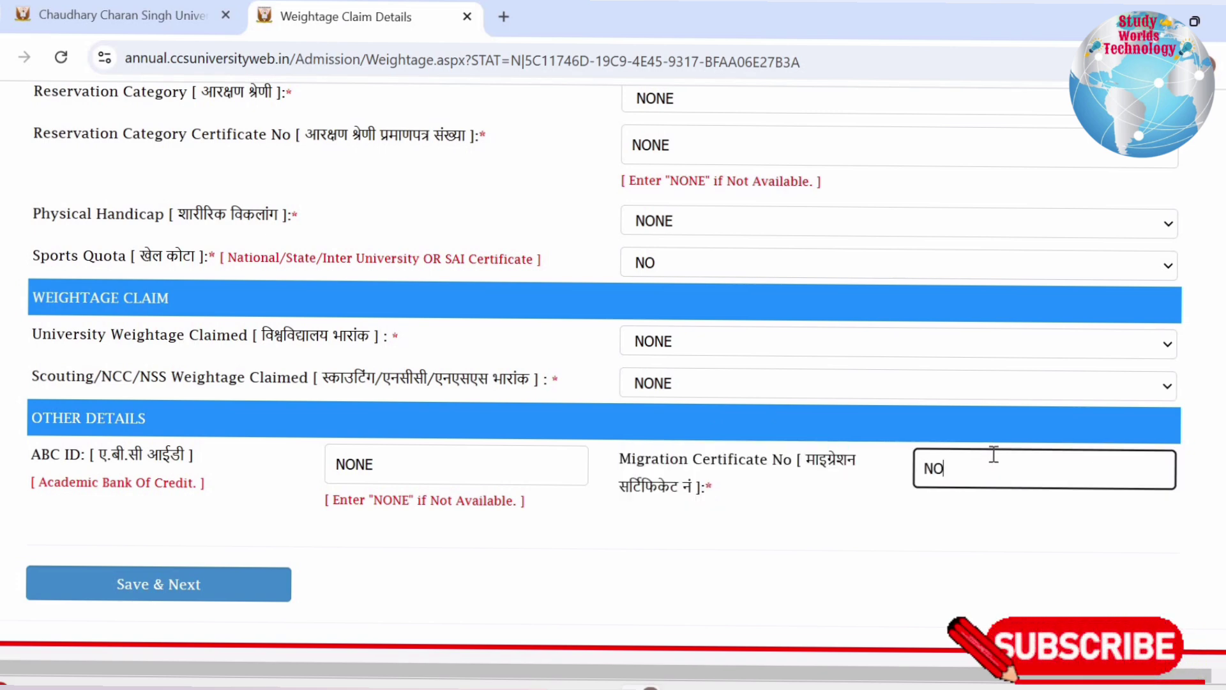
text(NE)
click(839, 537)
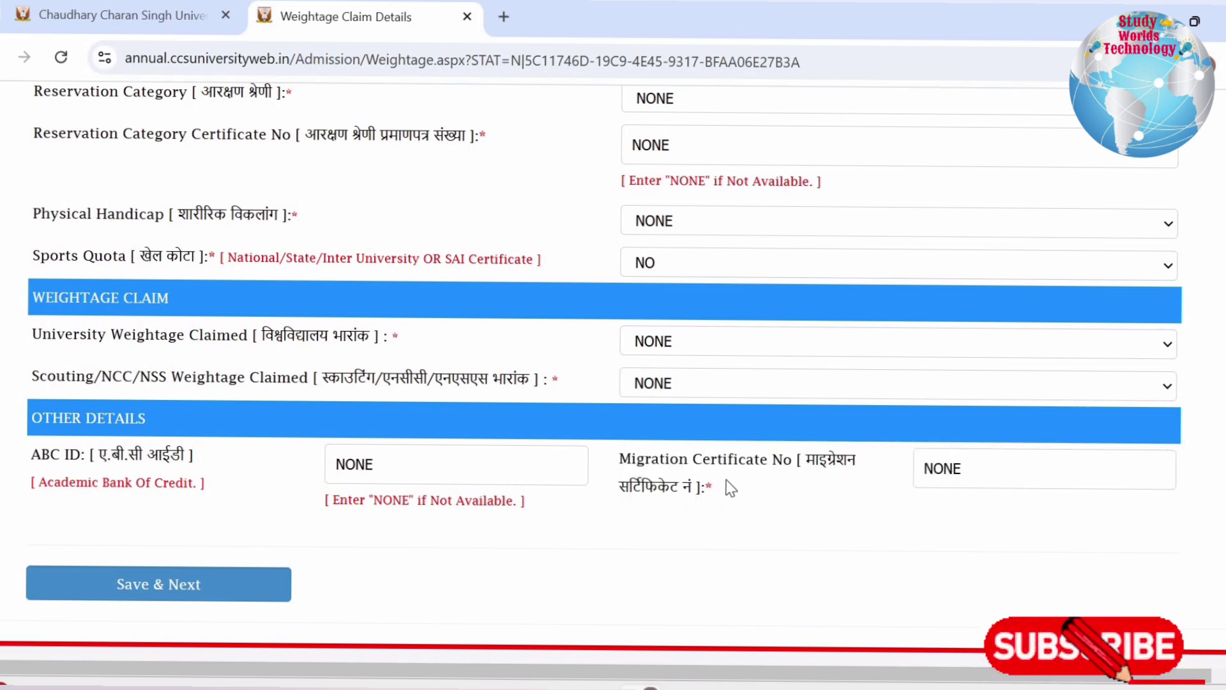
click(970, 466)
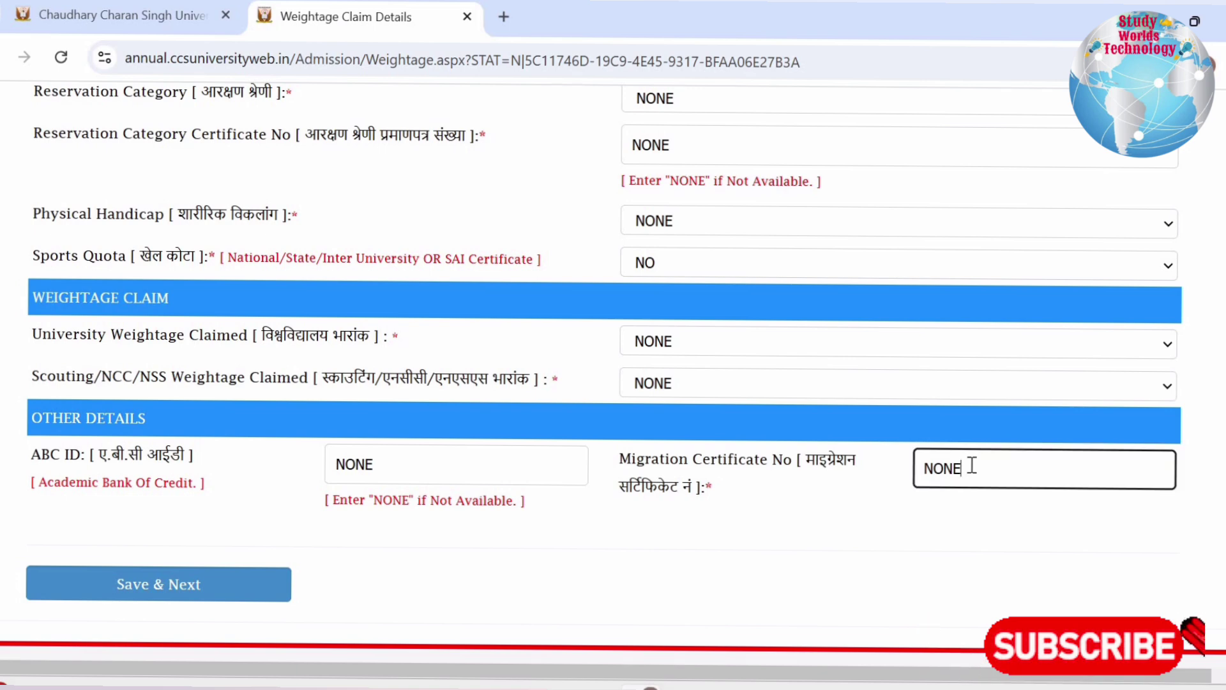
double_click(990, 463)
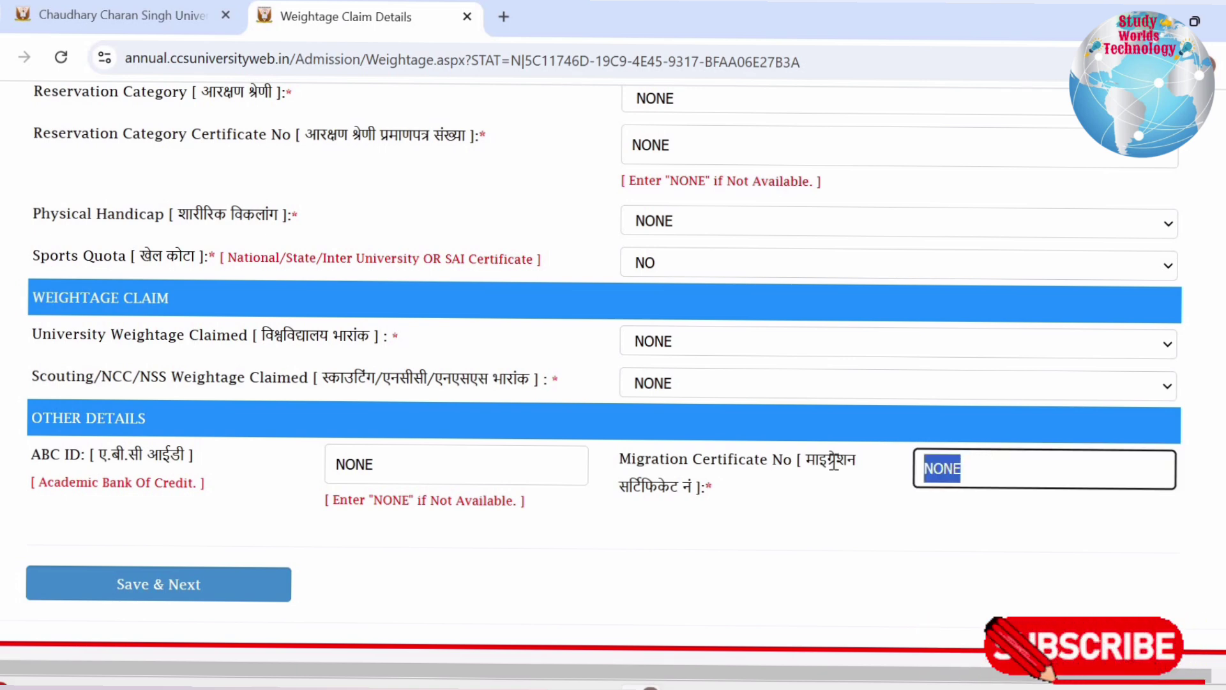
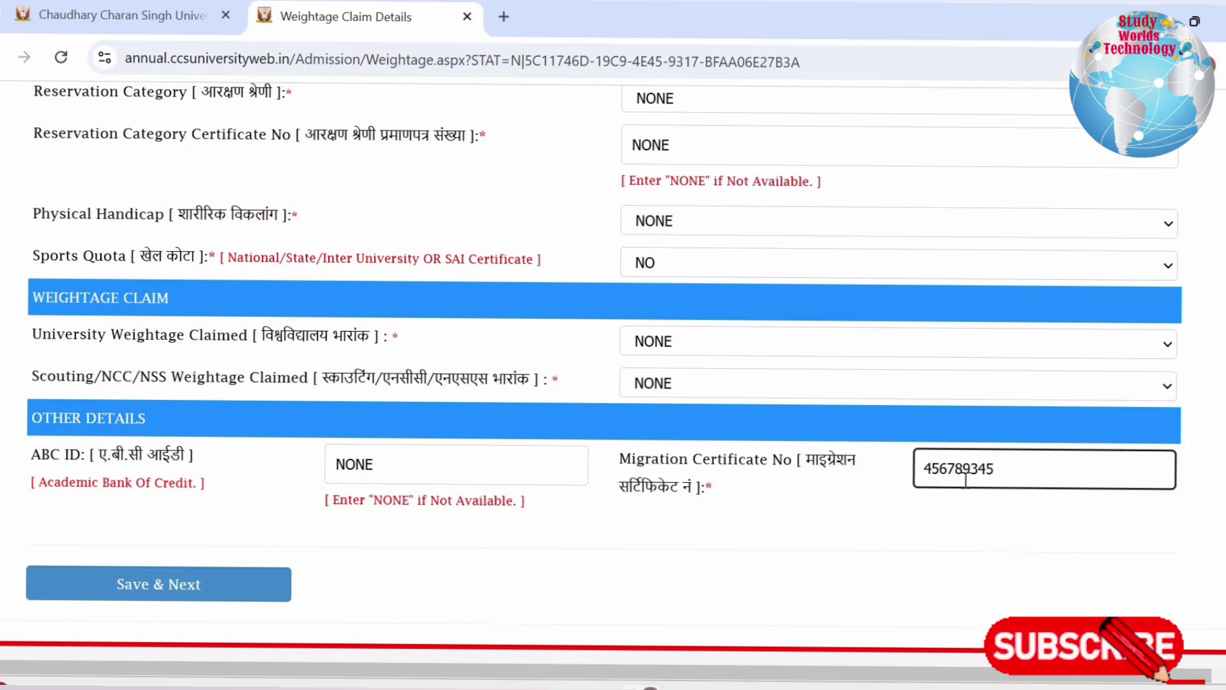
click(158, 584)
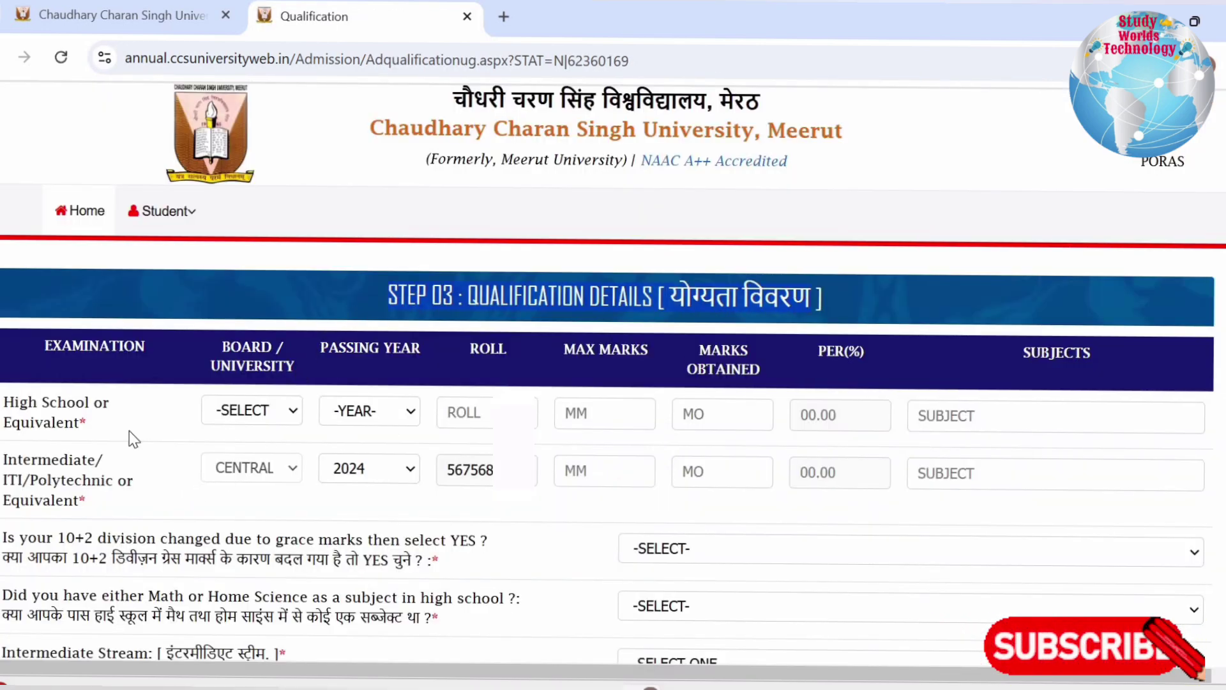
Choose the High School board and set its passing year to 2022
drag(14, 401, 73, 422)
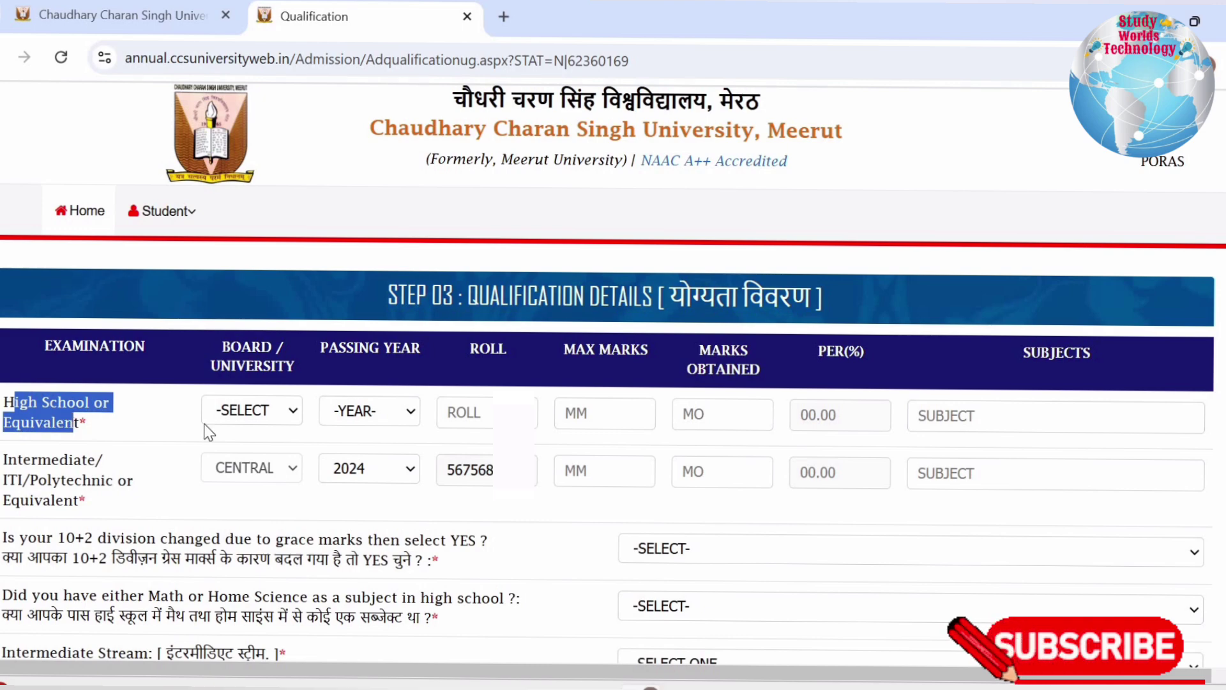
click(252, 412)
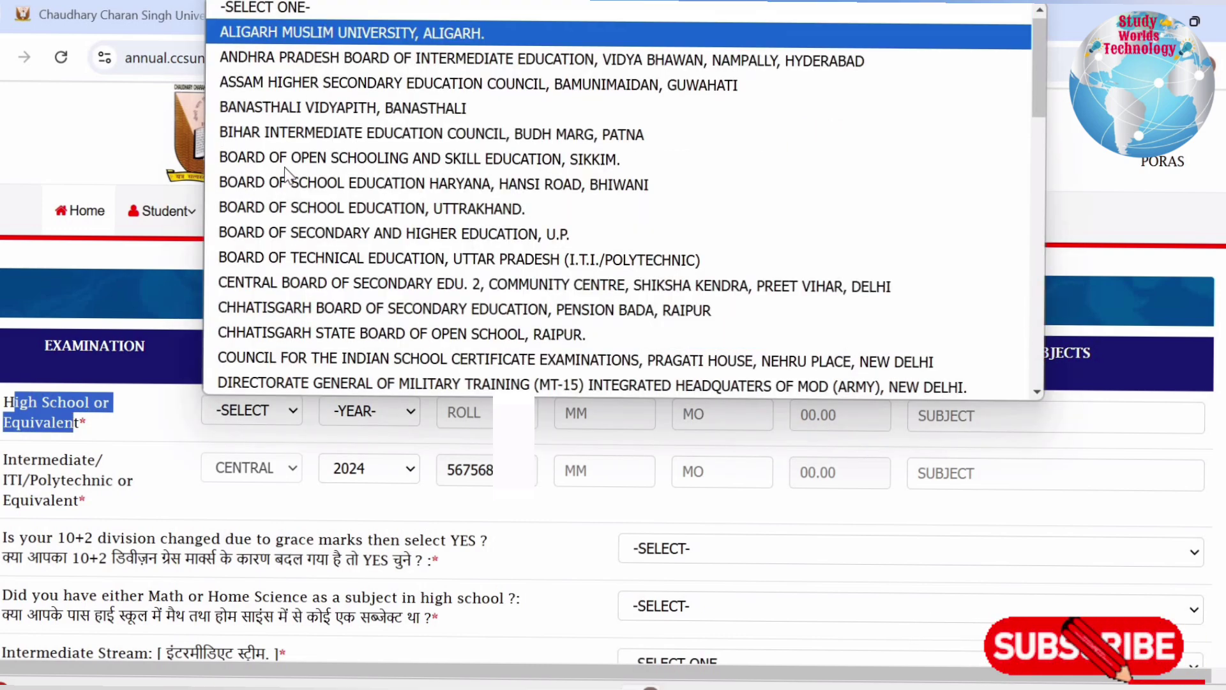
scroll(297, 292, down, 15)
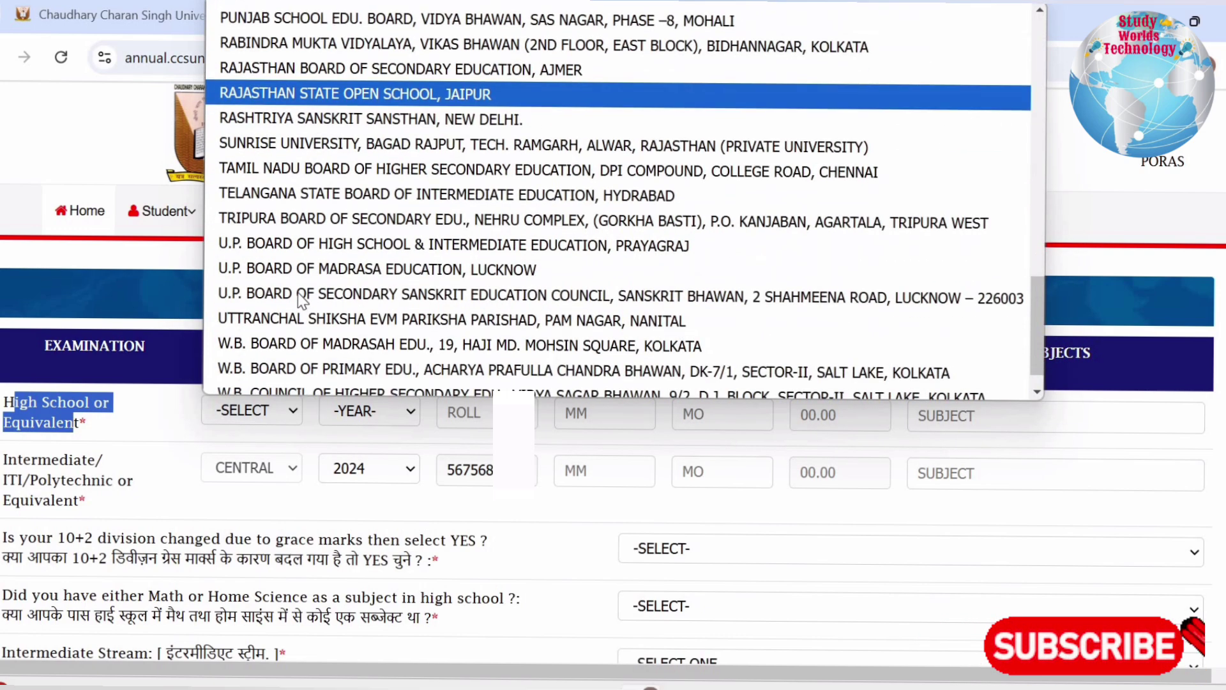
click(369, 411)
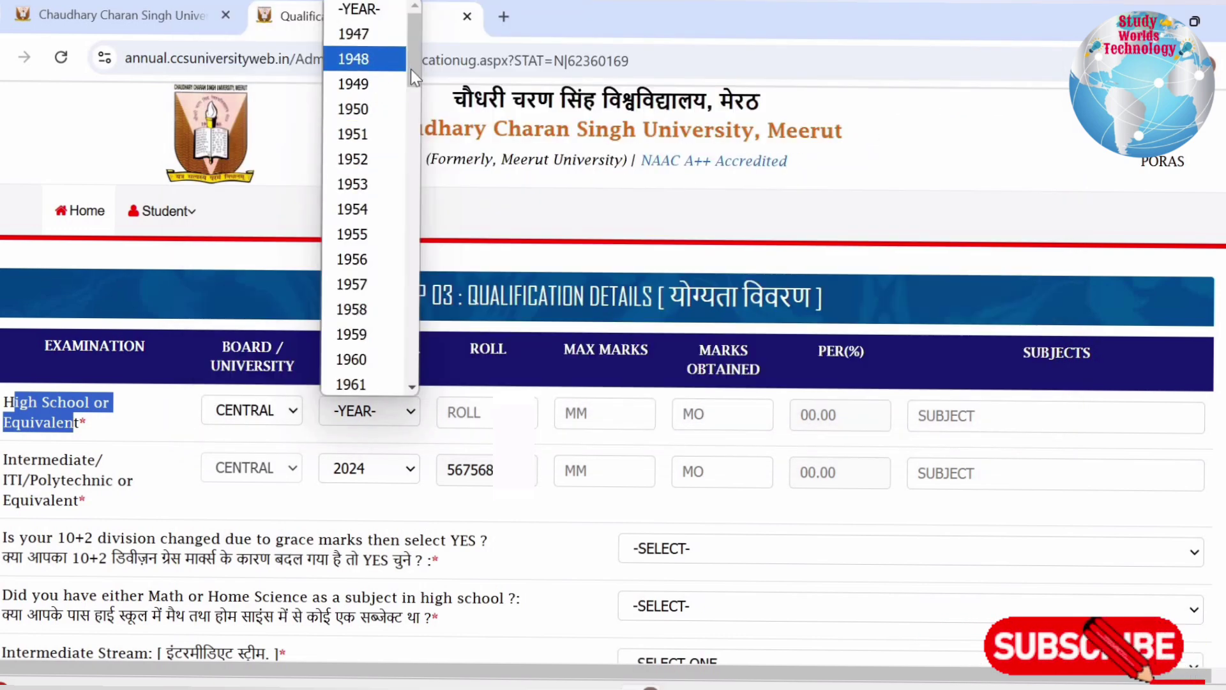
drag(411, 69, 416, 421)
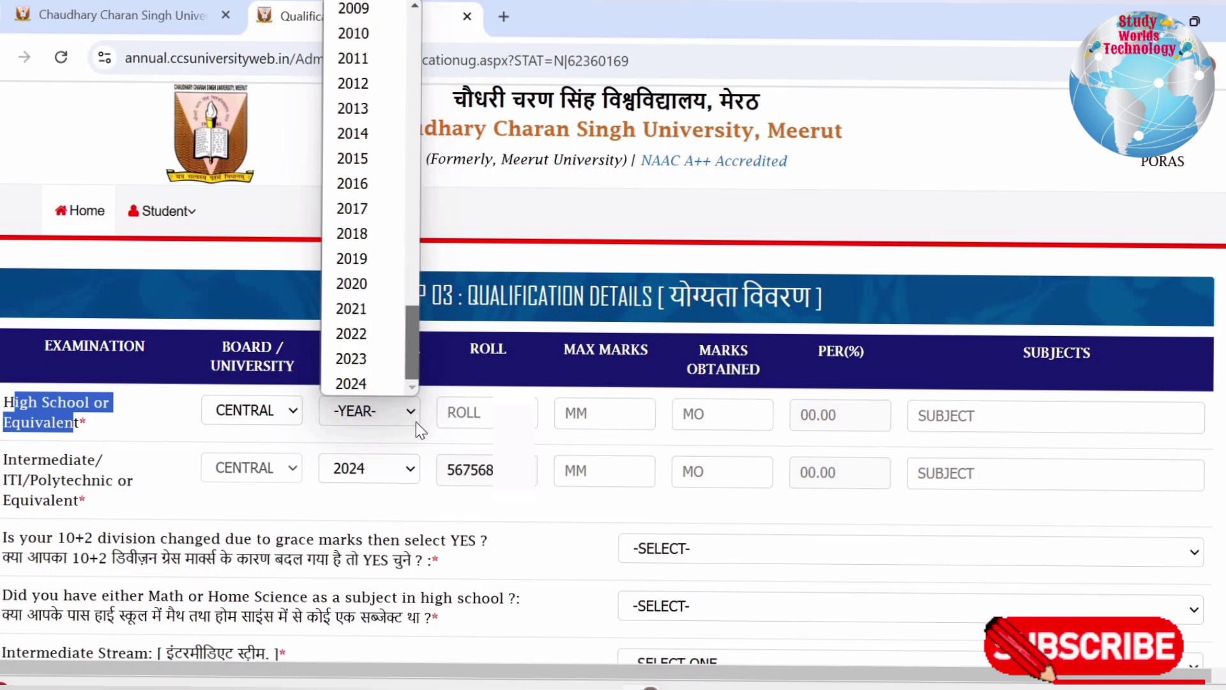
click(356, 334)
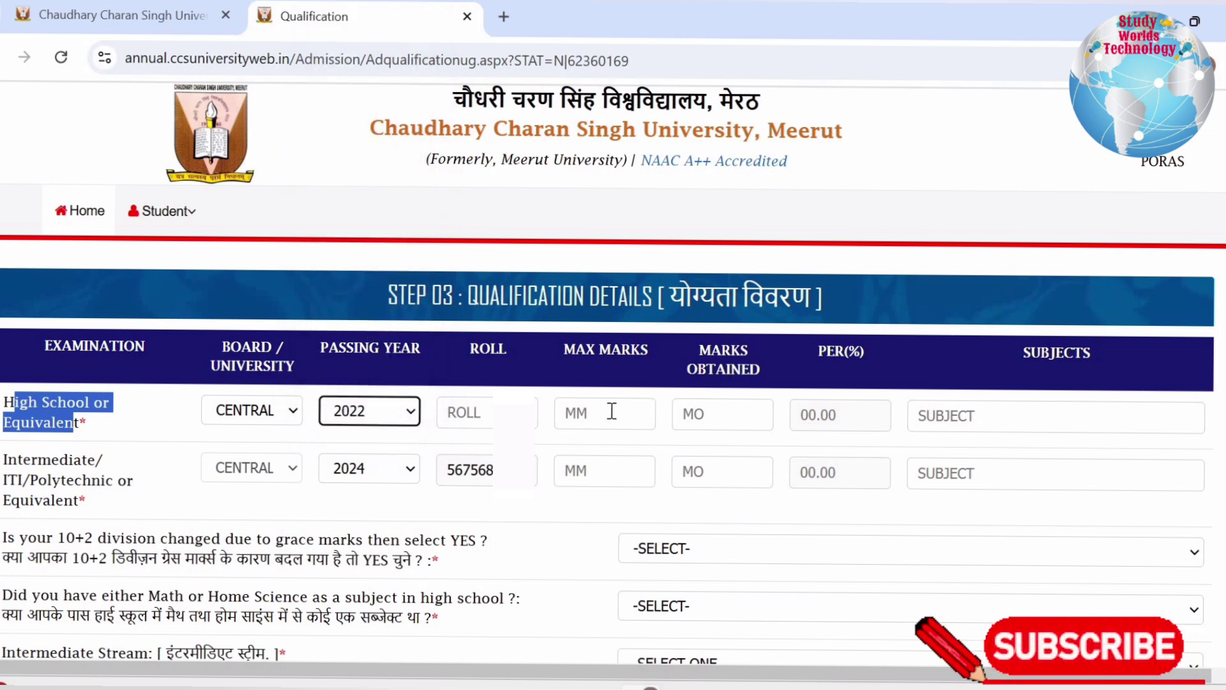
Enter the High School roll number, 500 maximum marks, 340 obtained, and subjects PCM WITH BIO
click(484, 411)
click(581, 411)
text(500)
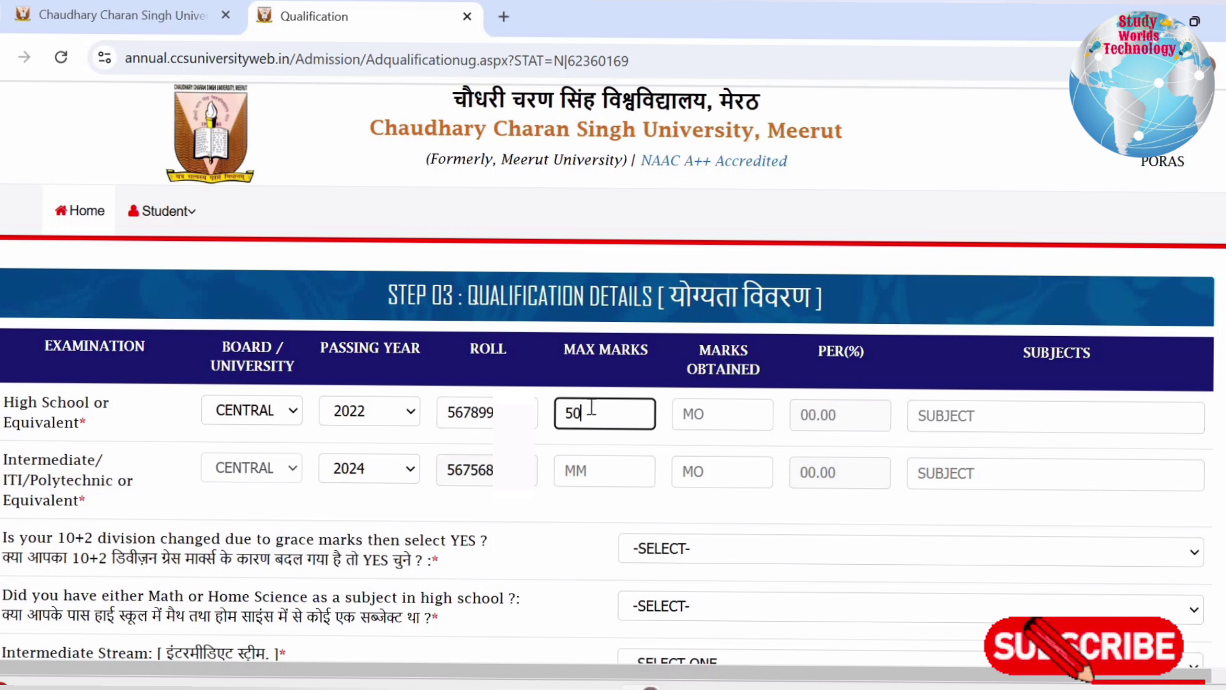
click(687, 412)
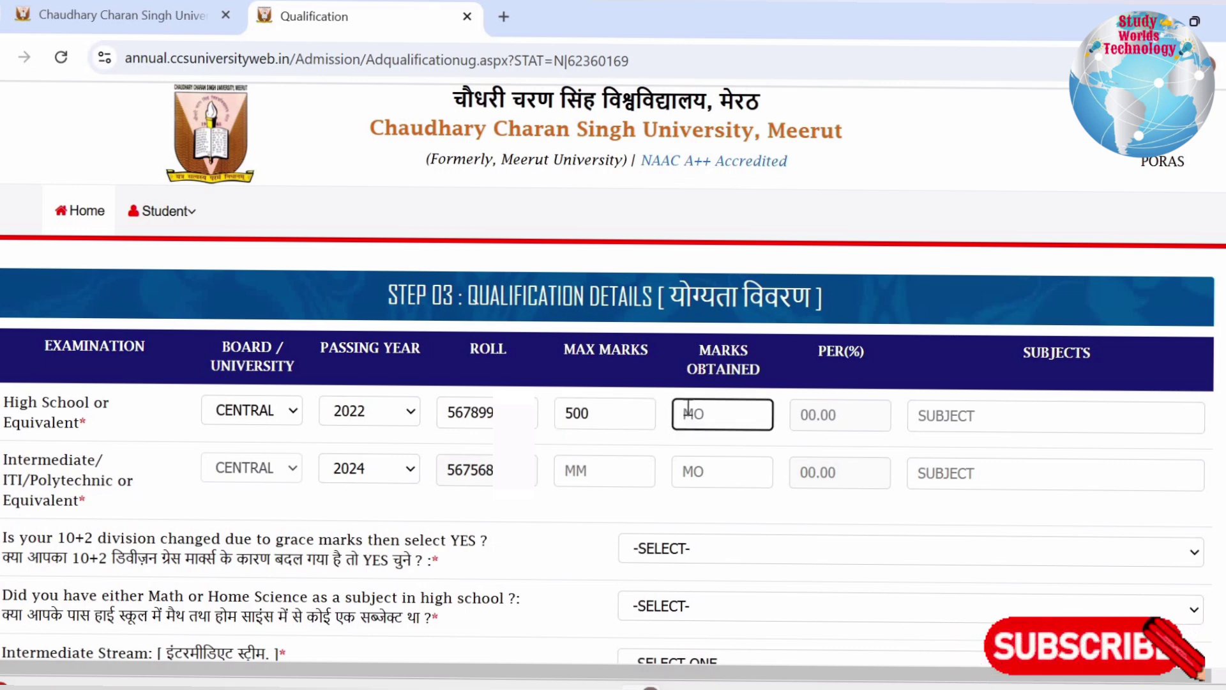
text(340)
click(812, 415)
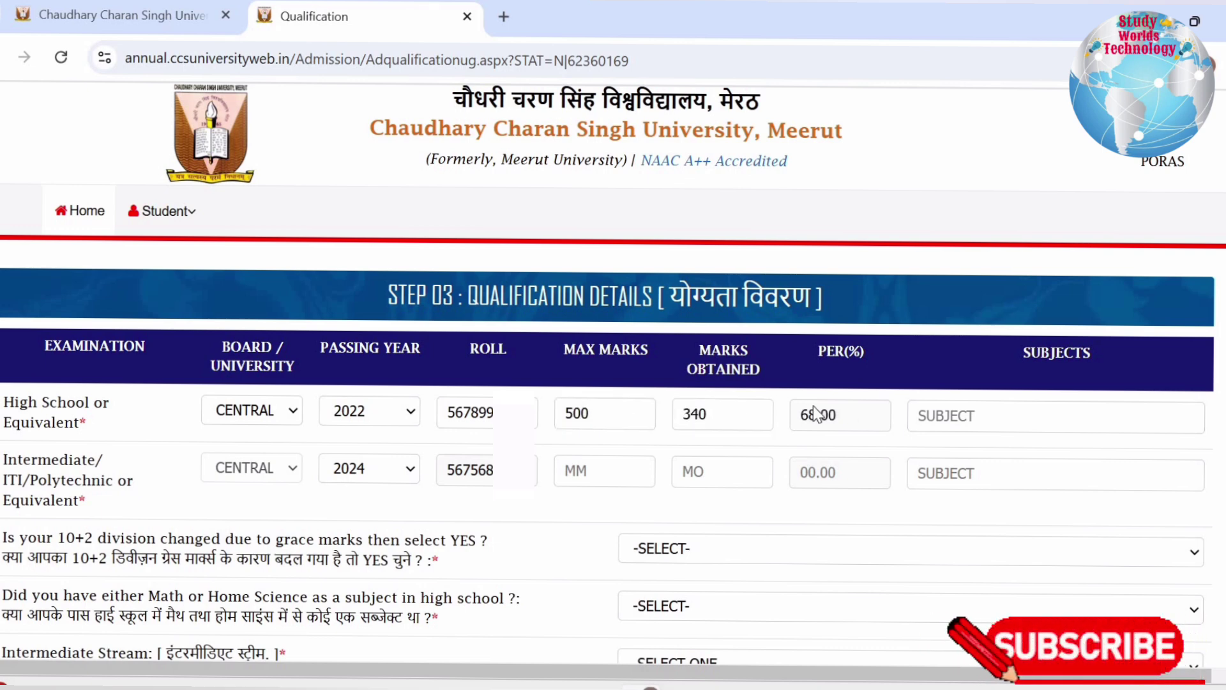
click(947, 415)
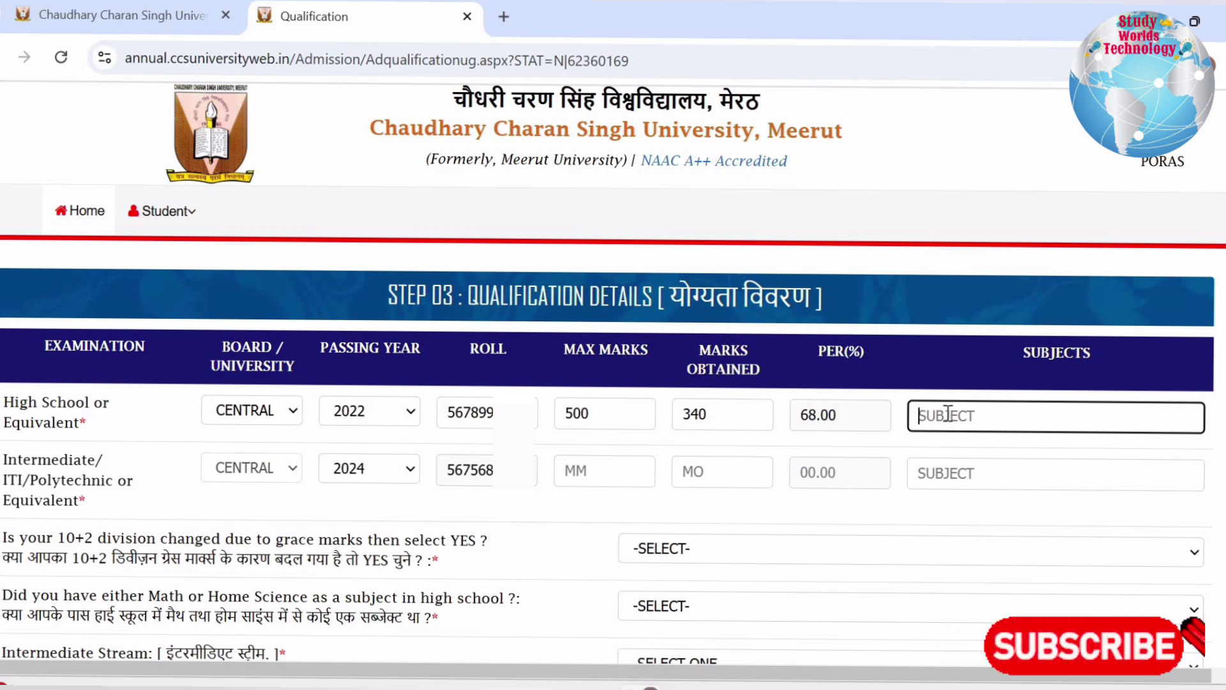
text(MAT)
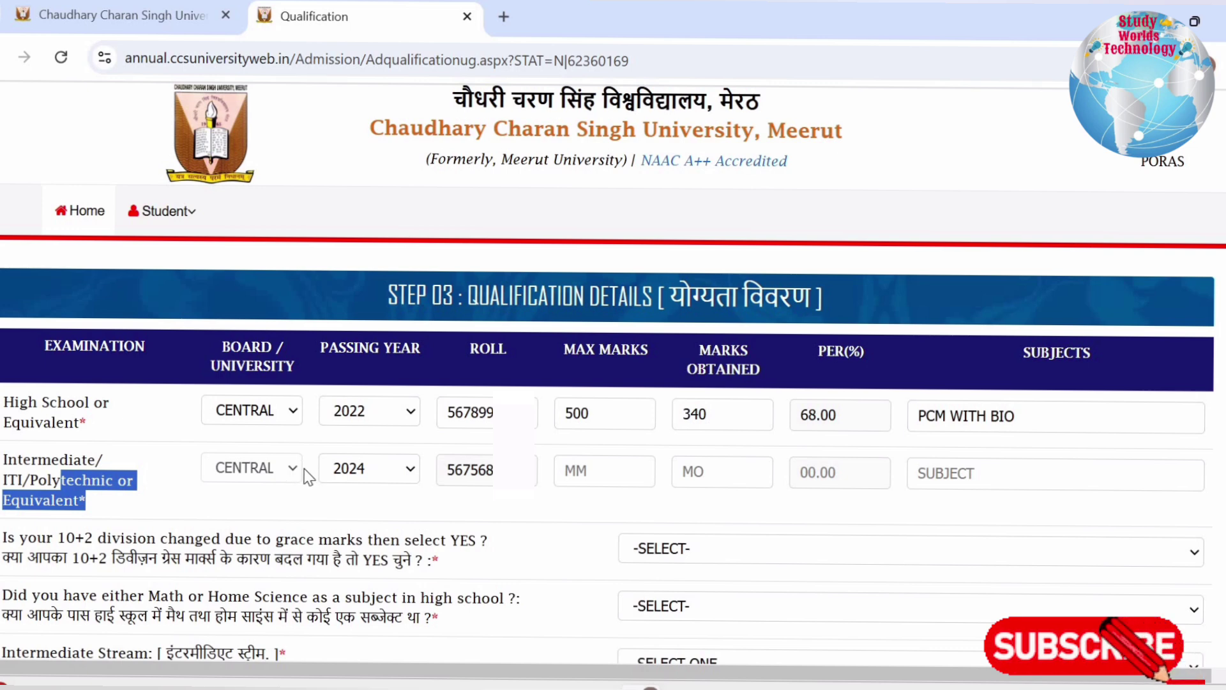
Give the Intermediate row 500 maximum marks, 356 obtained (71.20%) and subjects PCM
click(573, 468)
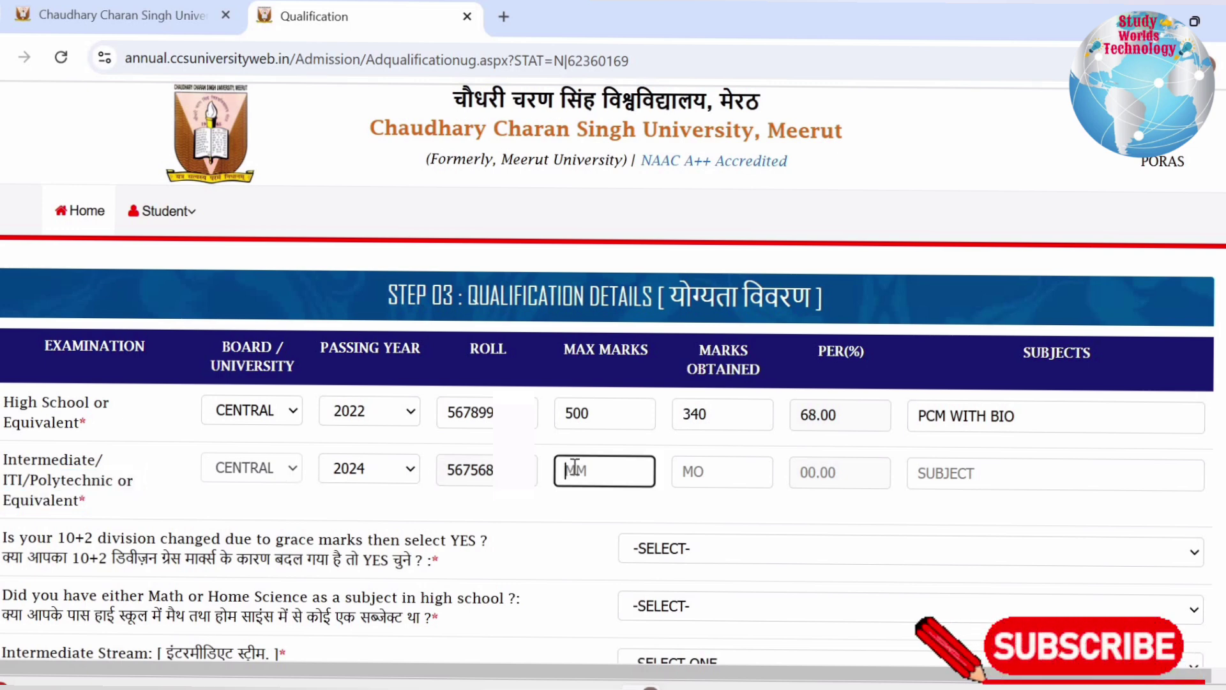
text(500)
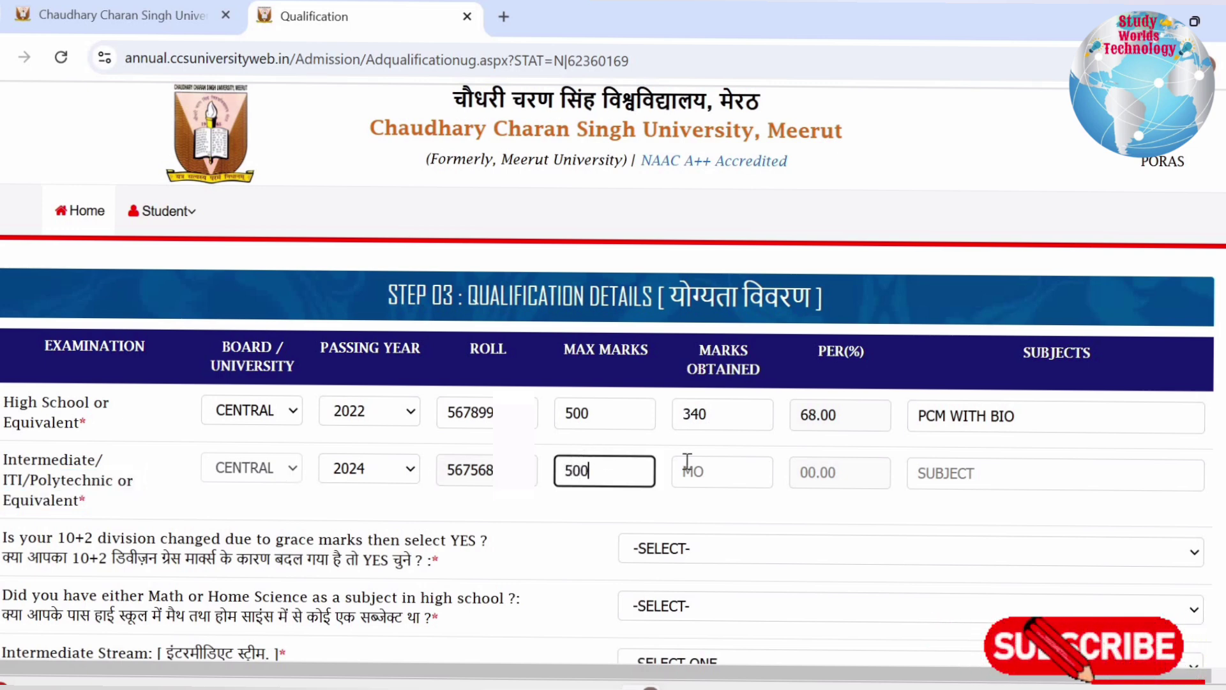
click(686, 469)
text(3)
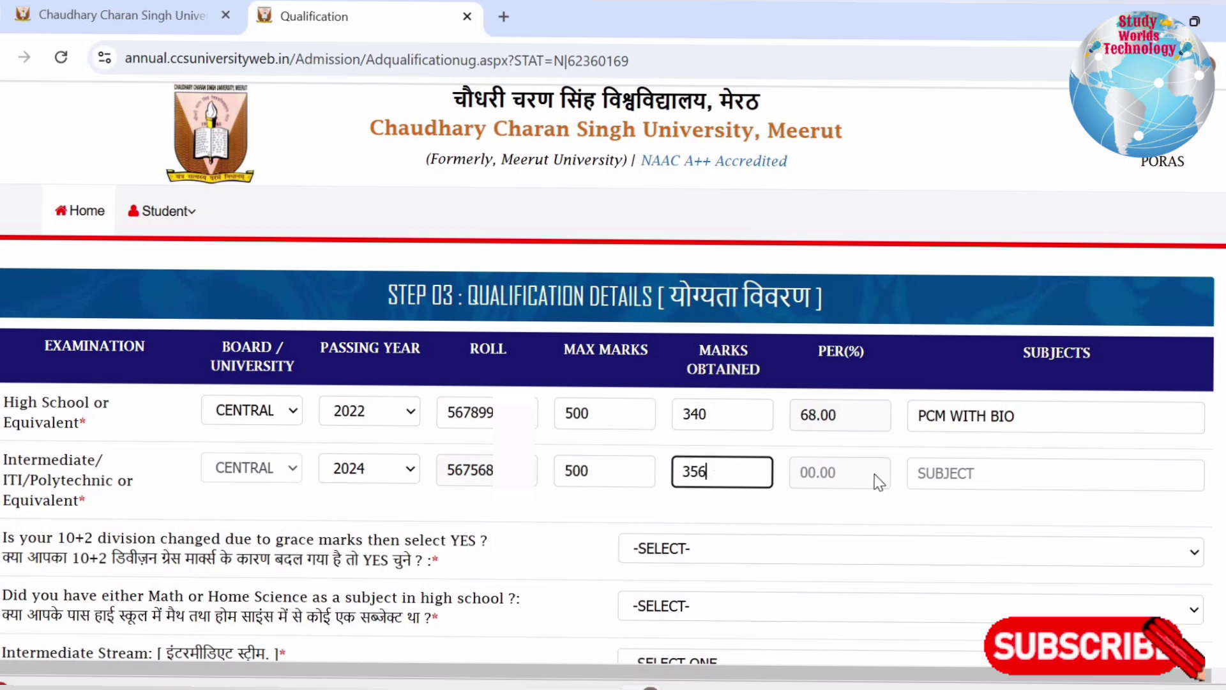
text(56)
click(880, 483)
click(988, 468)
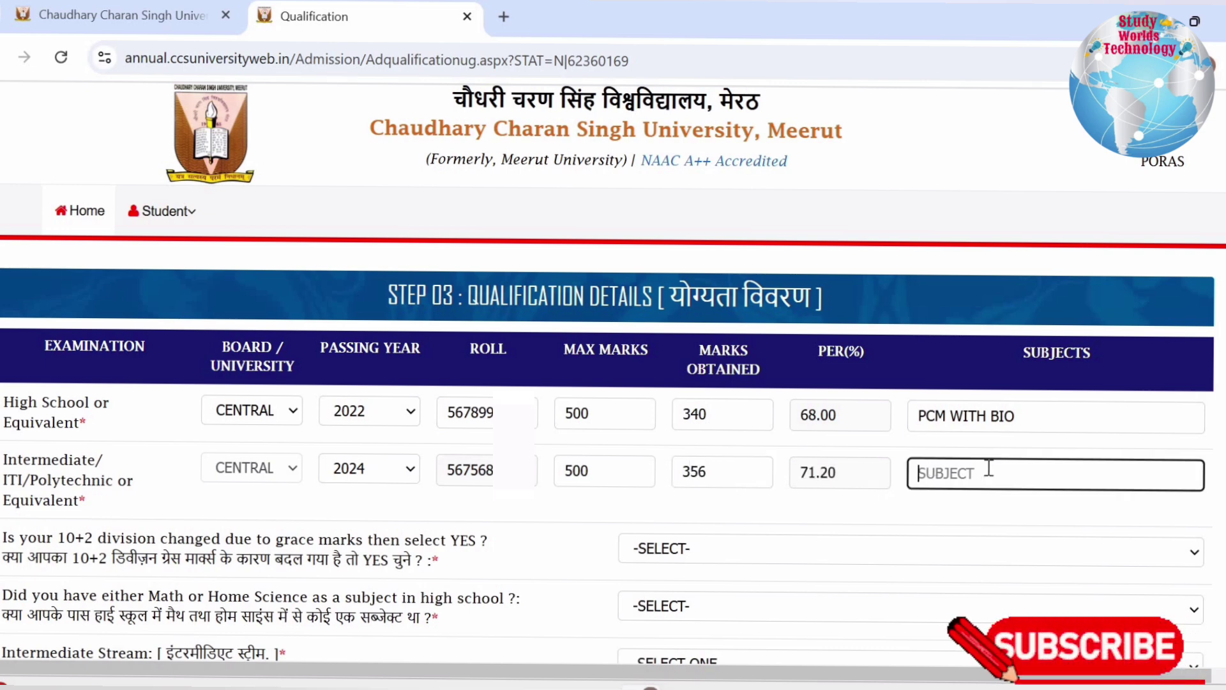
text(PCM)
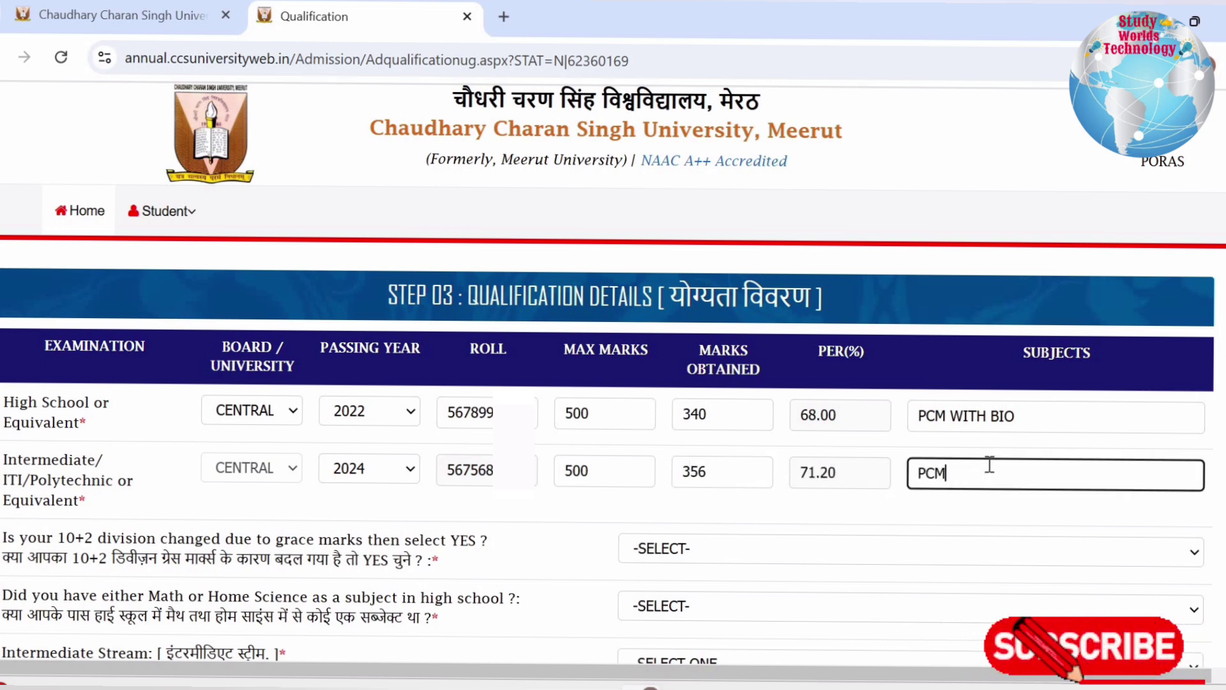
click(952, 528)
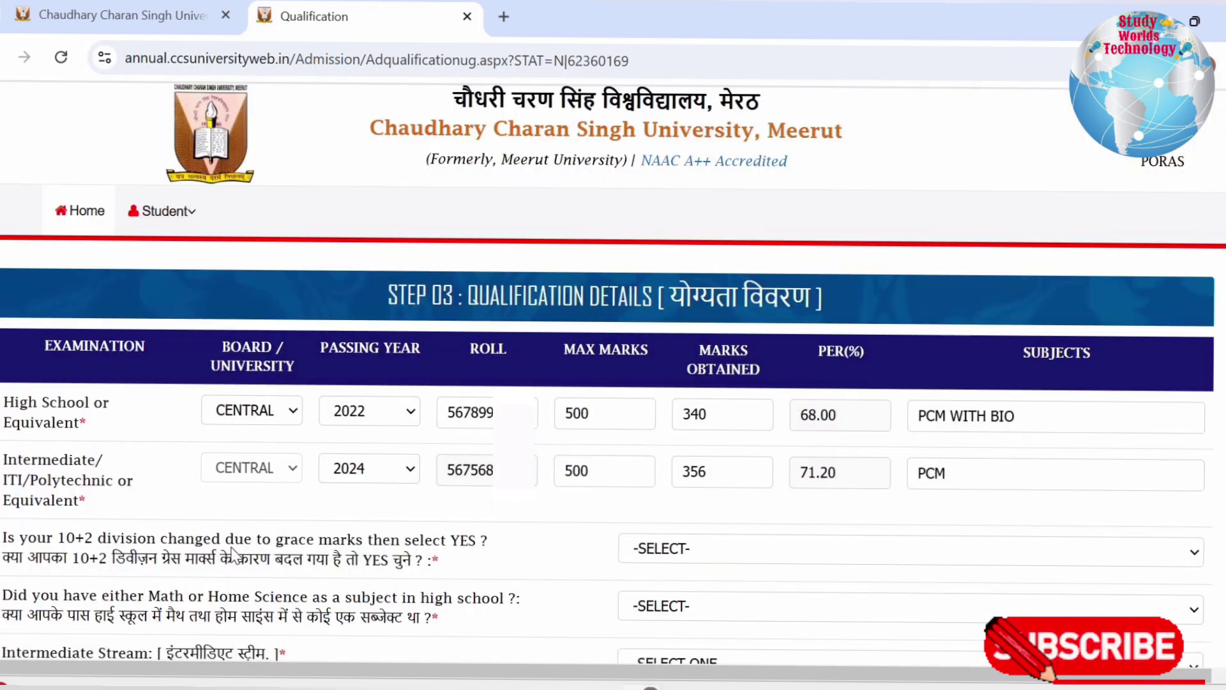
drag(37, 540, 442, 560)
Answer NO to grace marks and BOTH to the Math/Home Science question
click(634, 553)
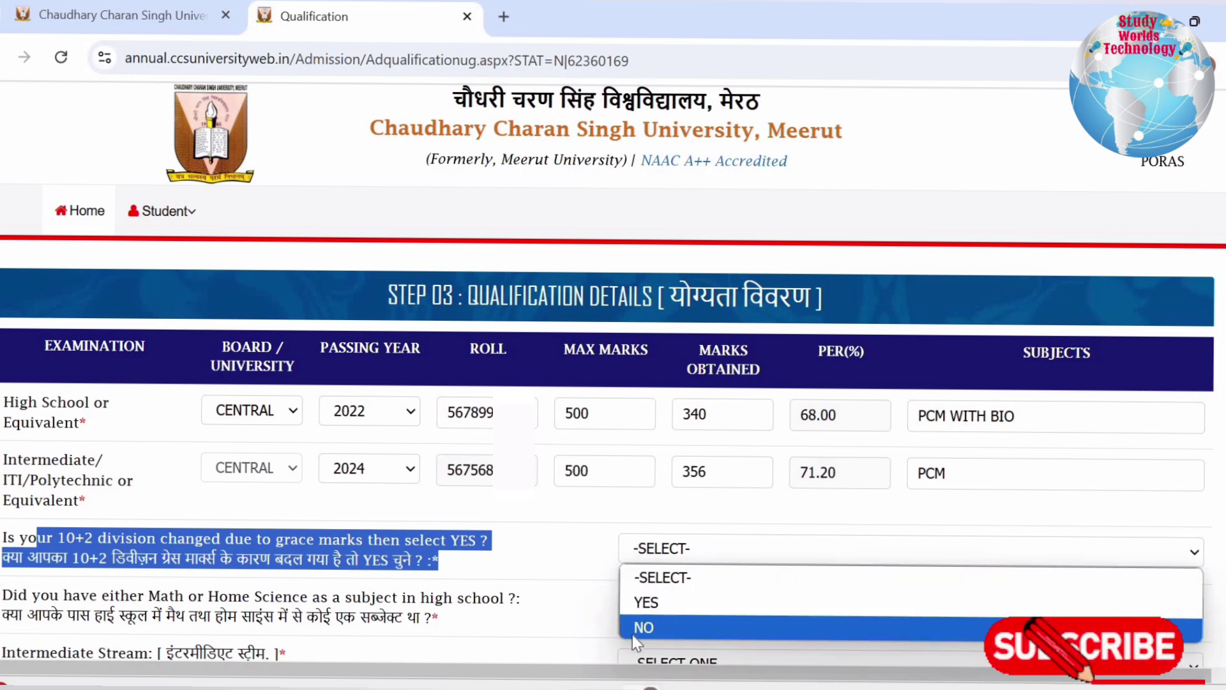
click(644, 627)
scroll(145, 524, down, 3)
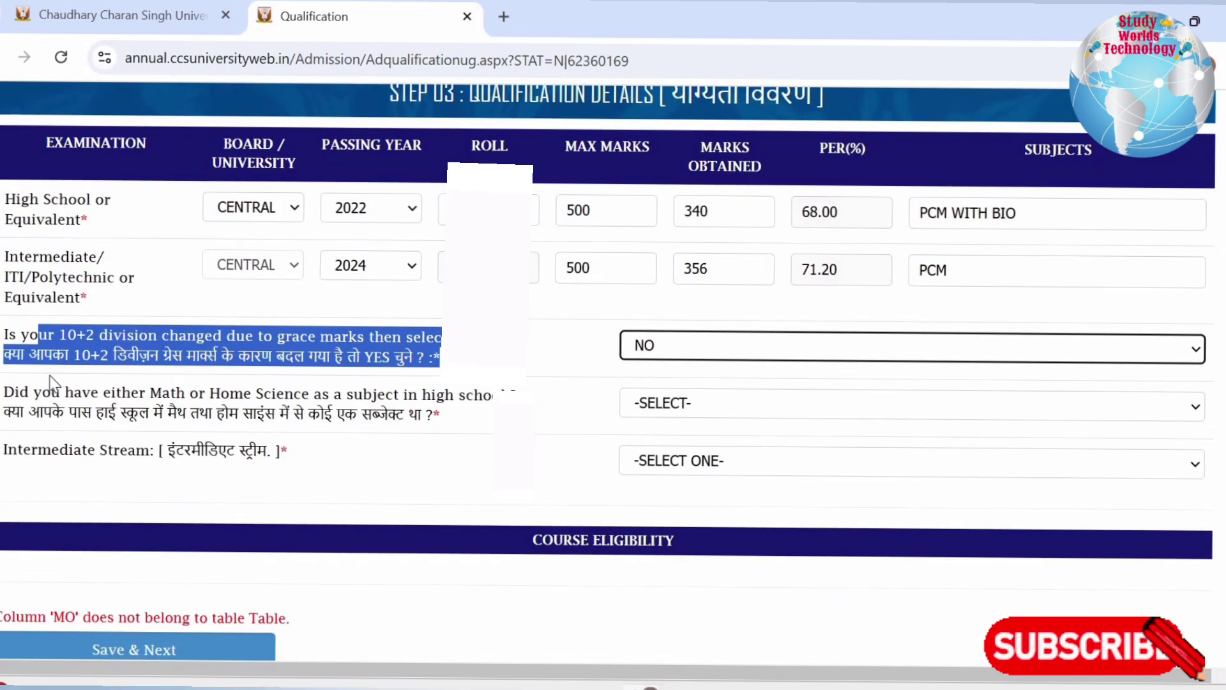
drag(51, 390, 549, 421)
click(645, 404)
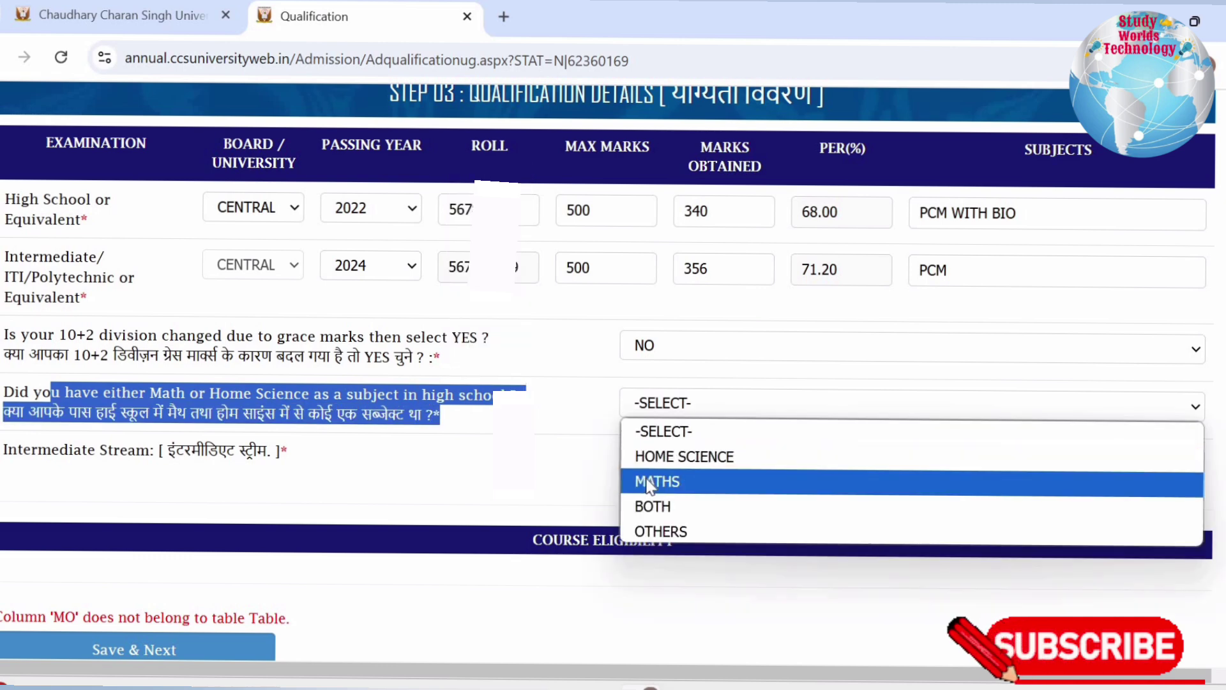
click(653, 507)
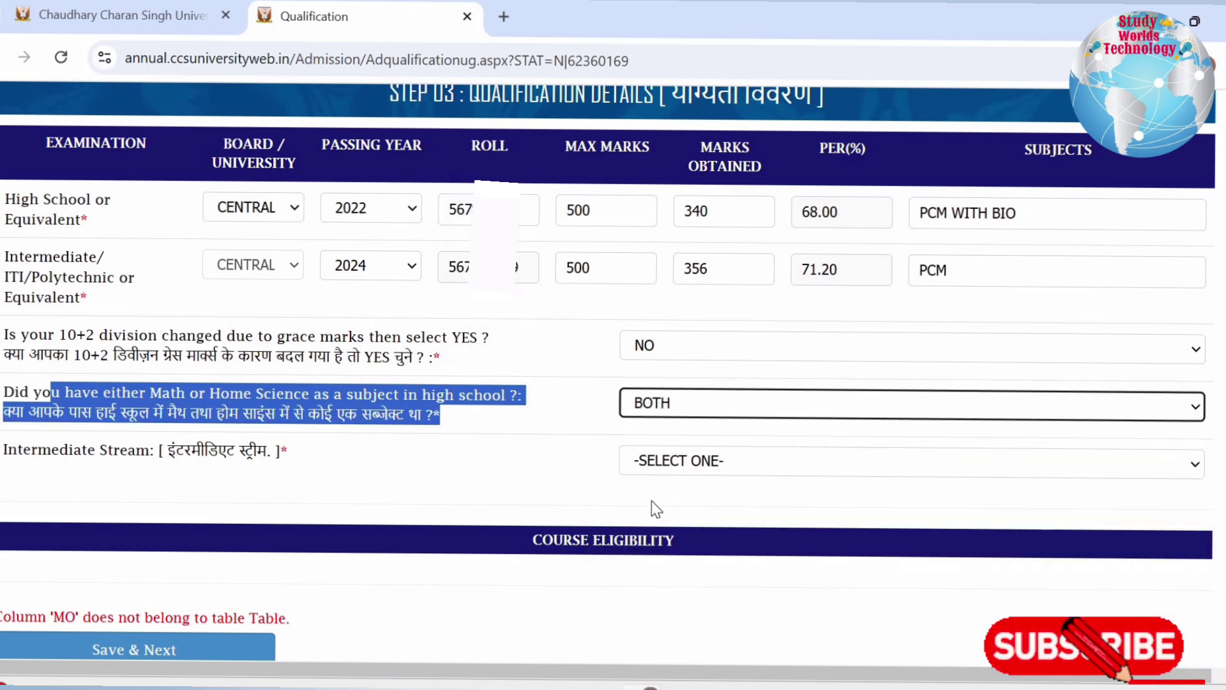
Set the Intermediate stream to 12TH WITH (PCM), check the eligible courses, and save Step 3
drag(32, 450, 282, 452)
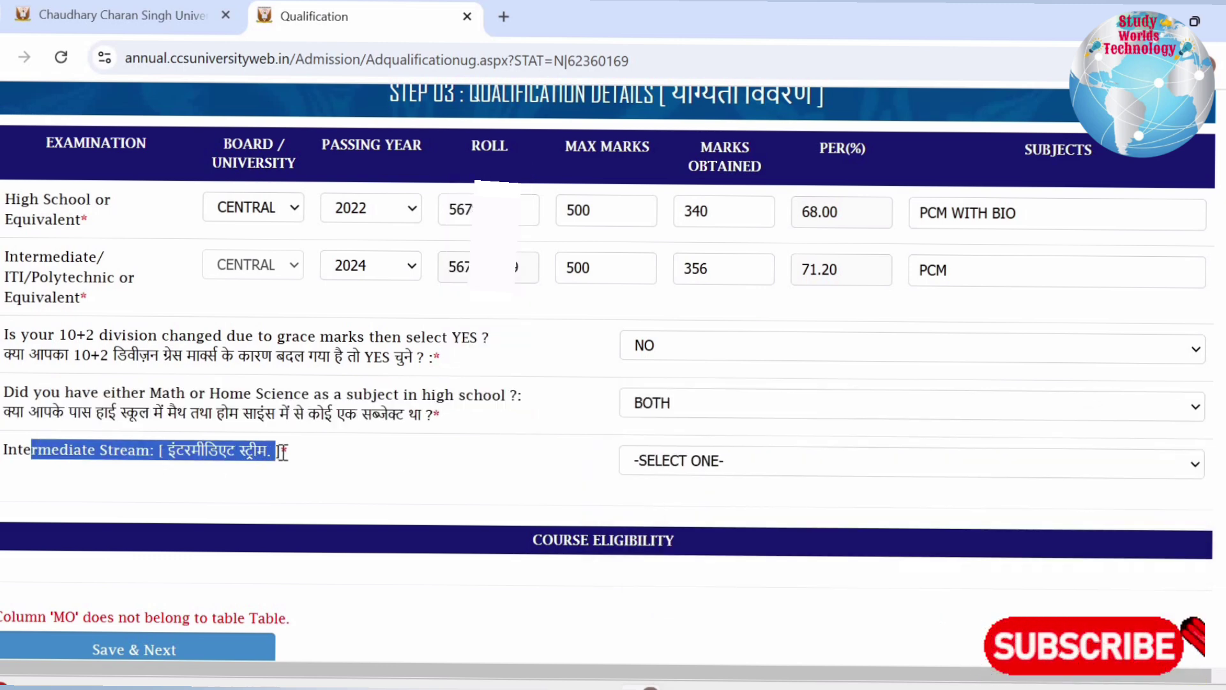
click(658, 461)
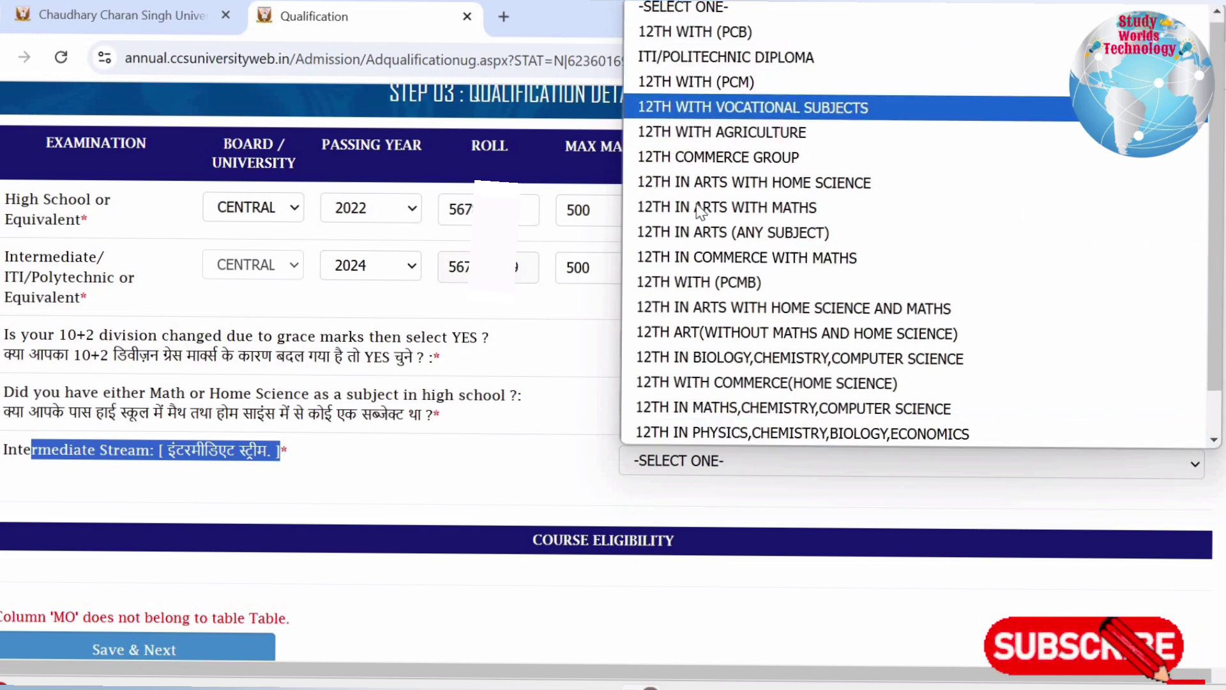
click(696, 83)
drag(483, 578, 775, 571)
scroll(773, 542, down, 3)
scroll(770, 532, down, 2)
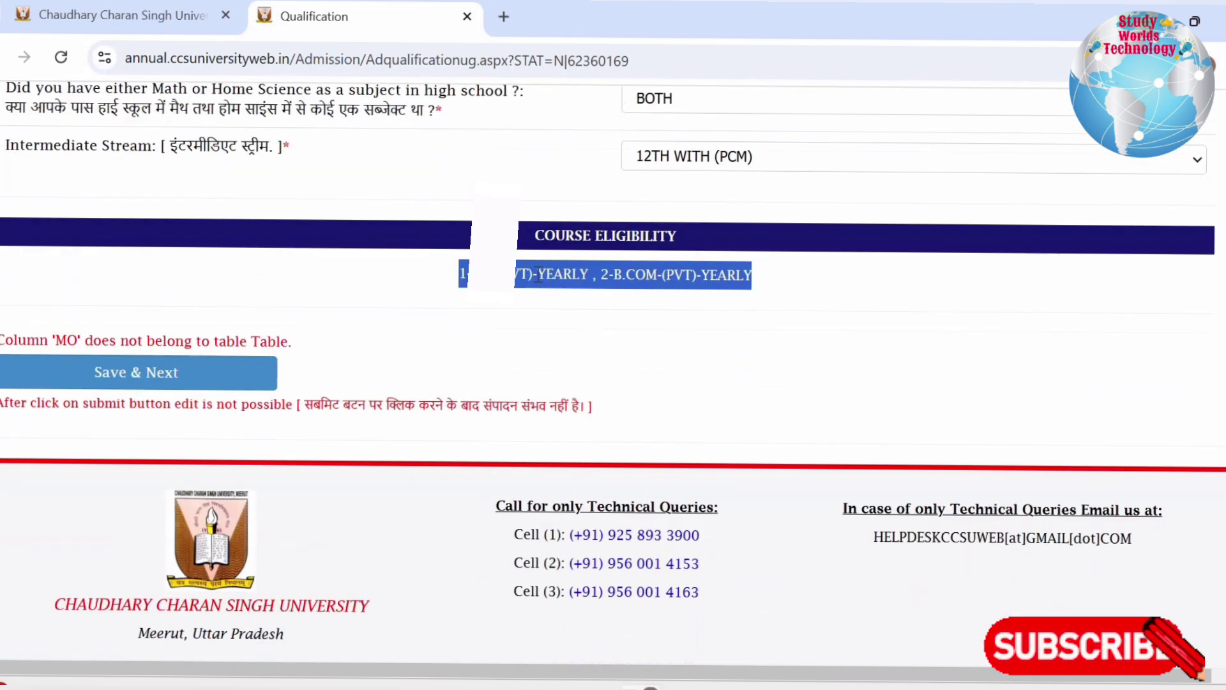
click(616, 266)
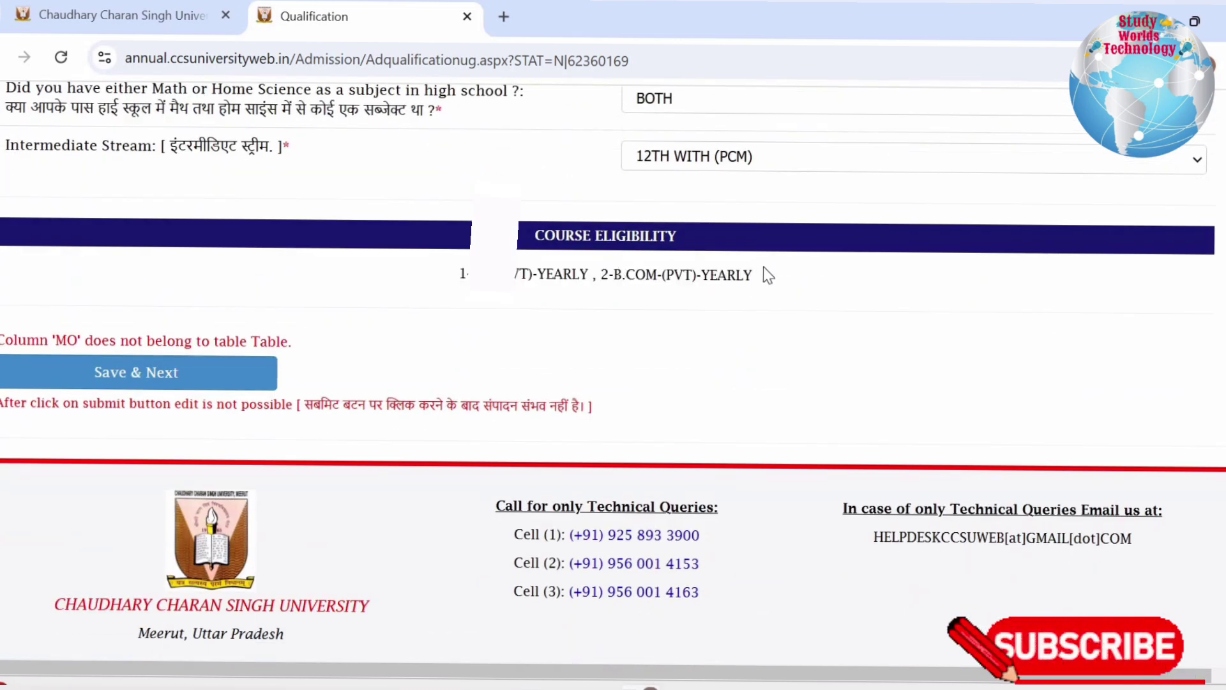
drag(755, 274, 453, 281)
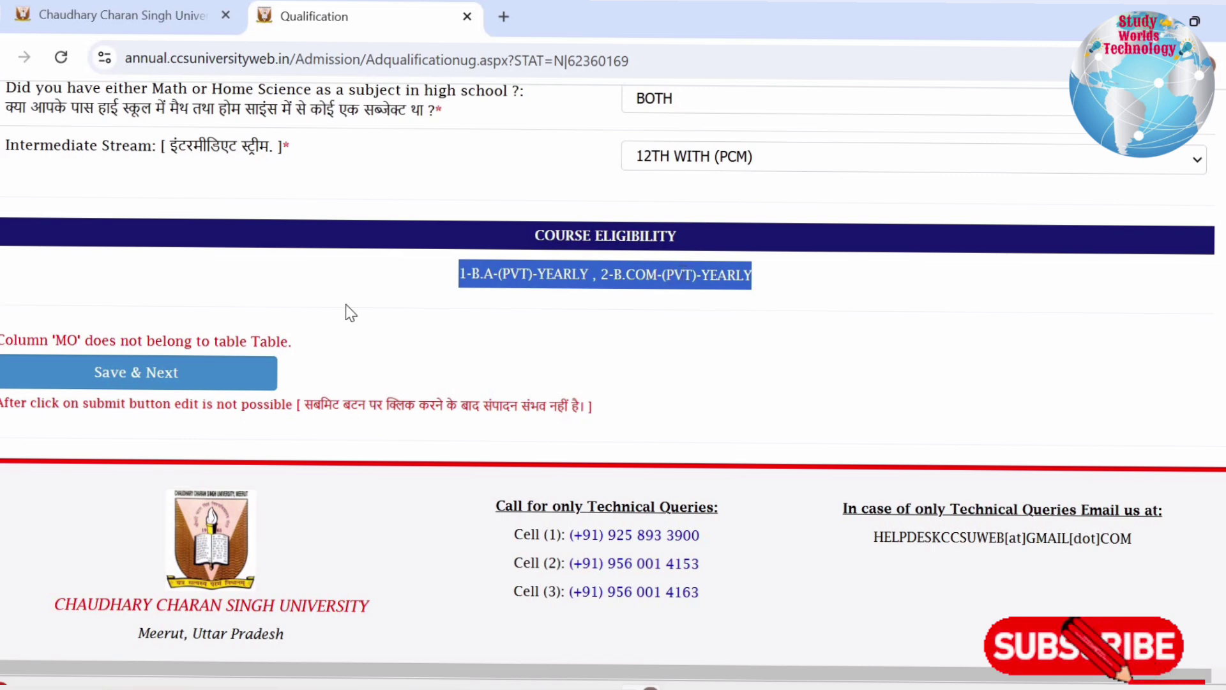
click(81, 382)
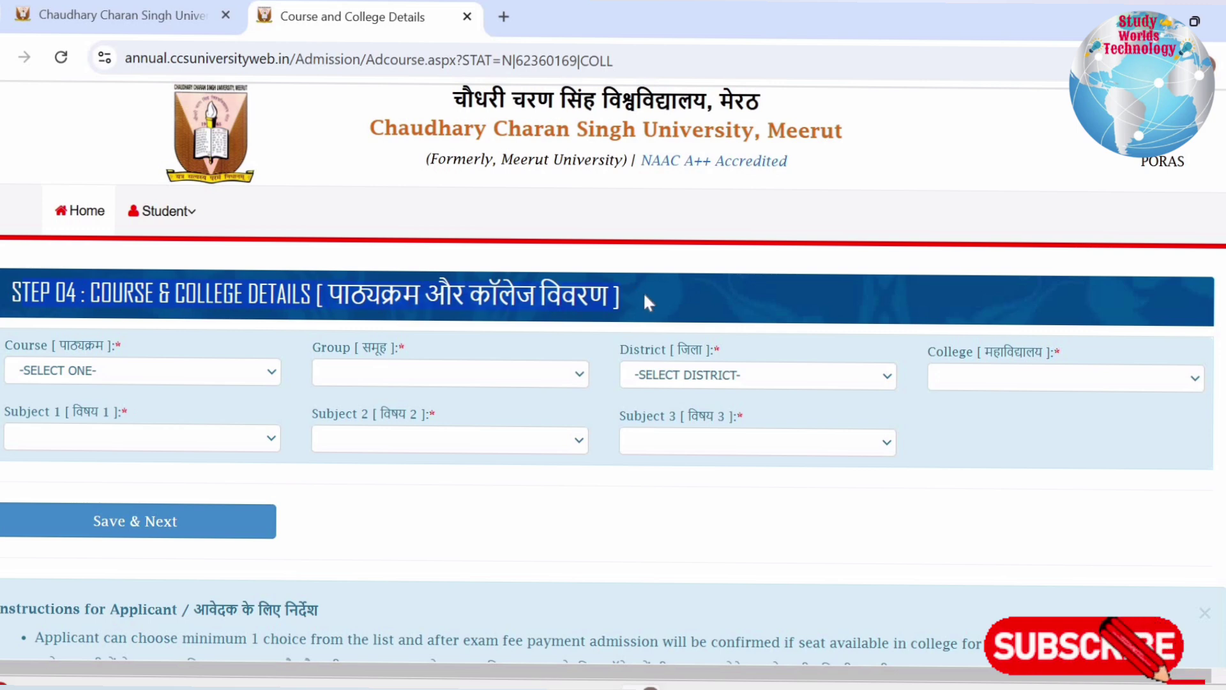
Select B.A-(PVT)-YEARLY as the course and ARTS GROUP as the group
scroll(64, 267, down, 2)
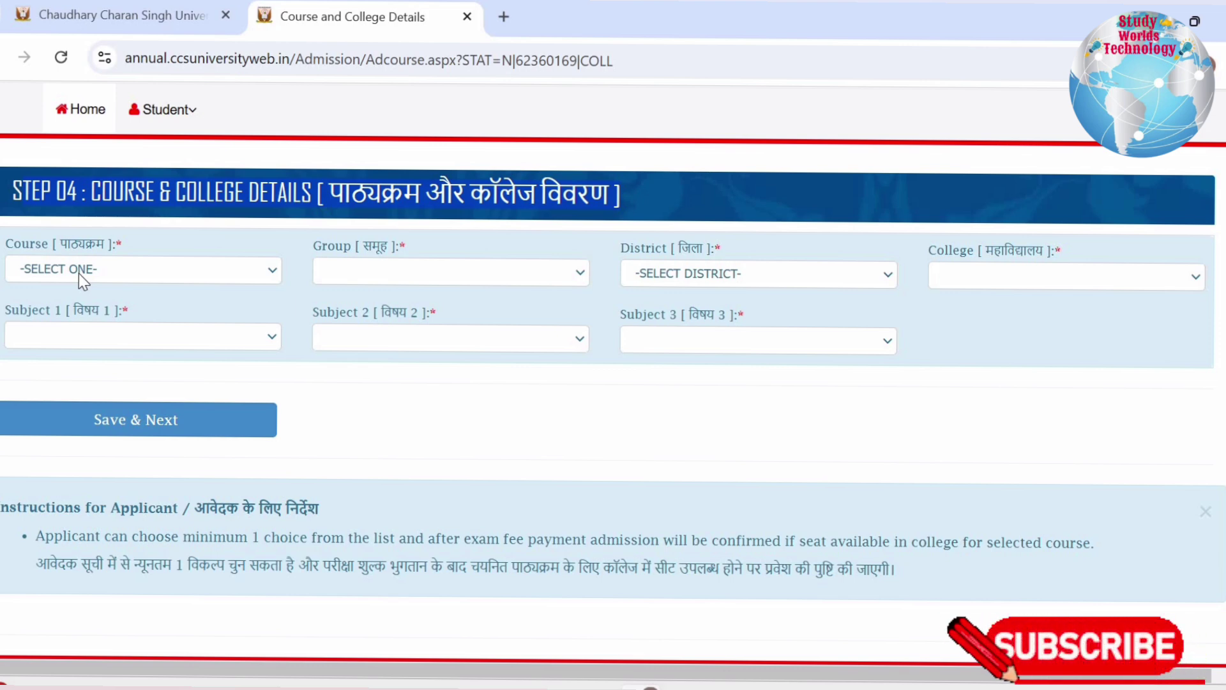
click(80, 273)
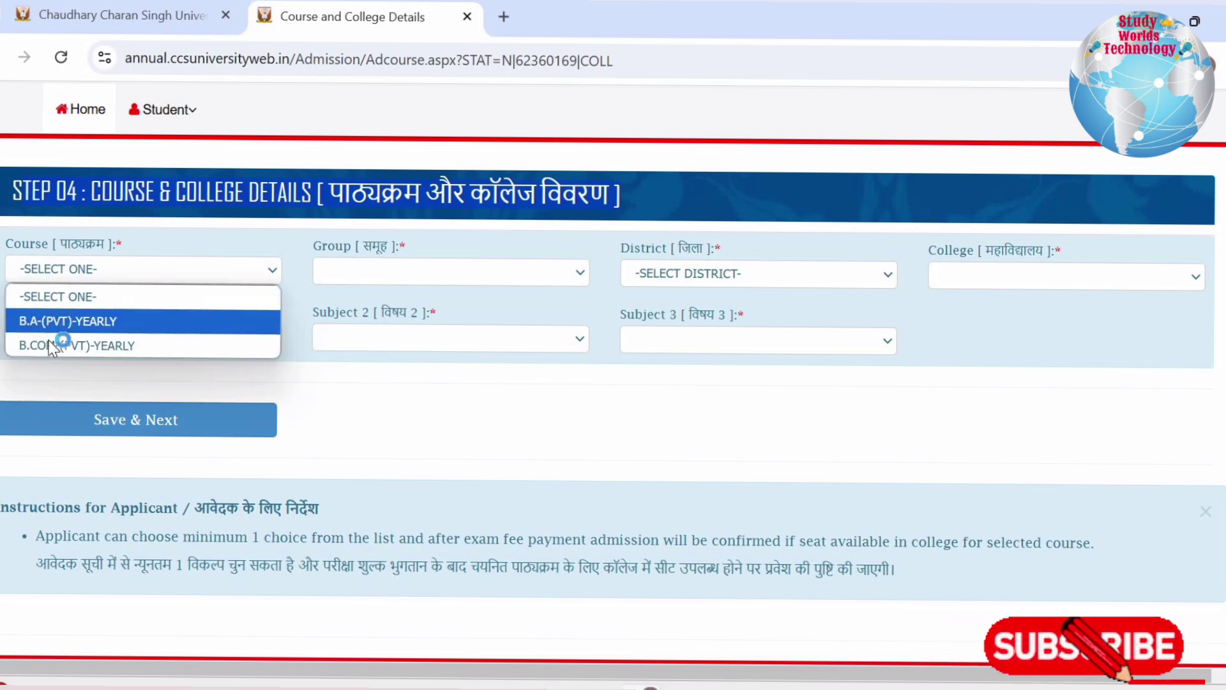
click(79, 322)
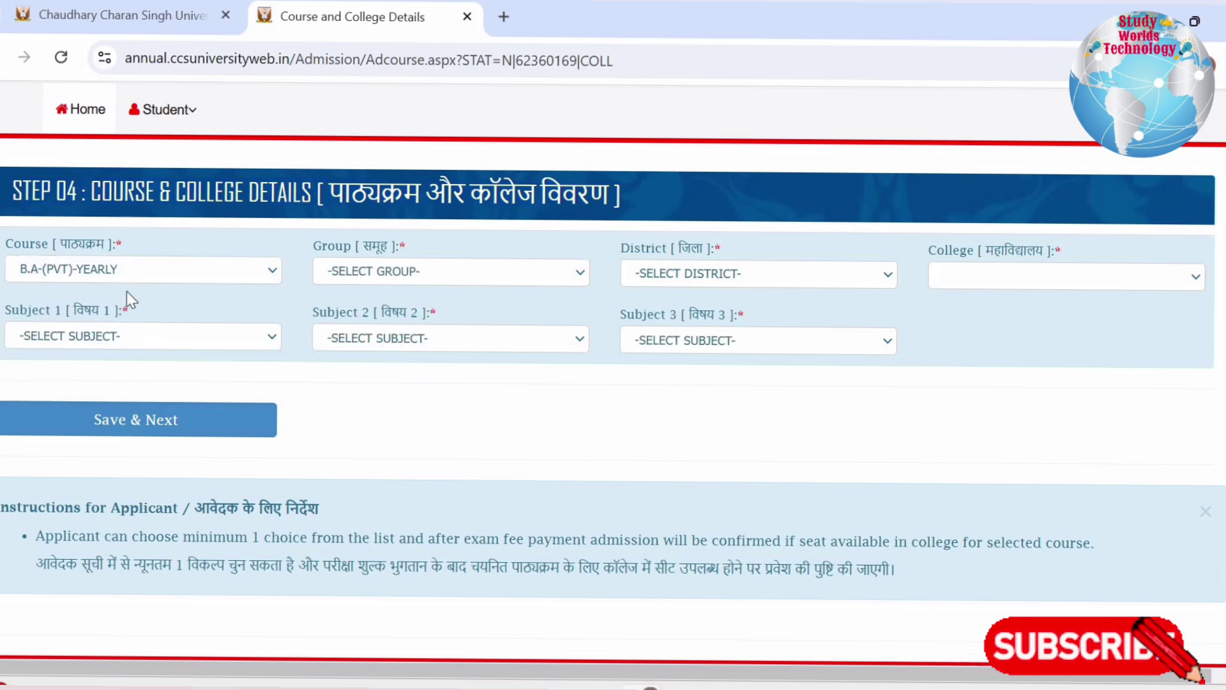
click(386, 269)
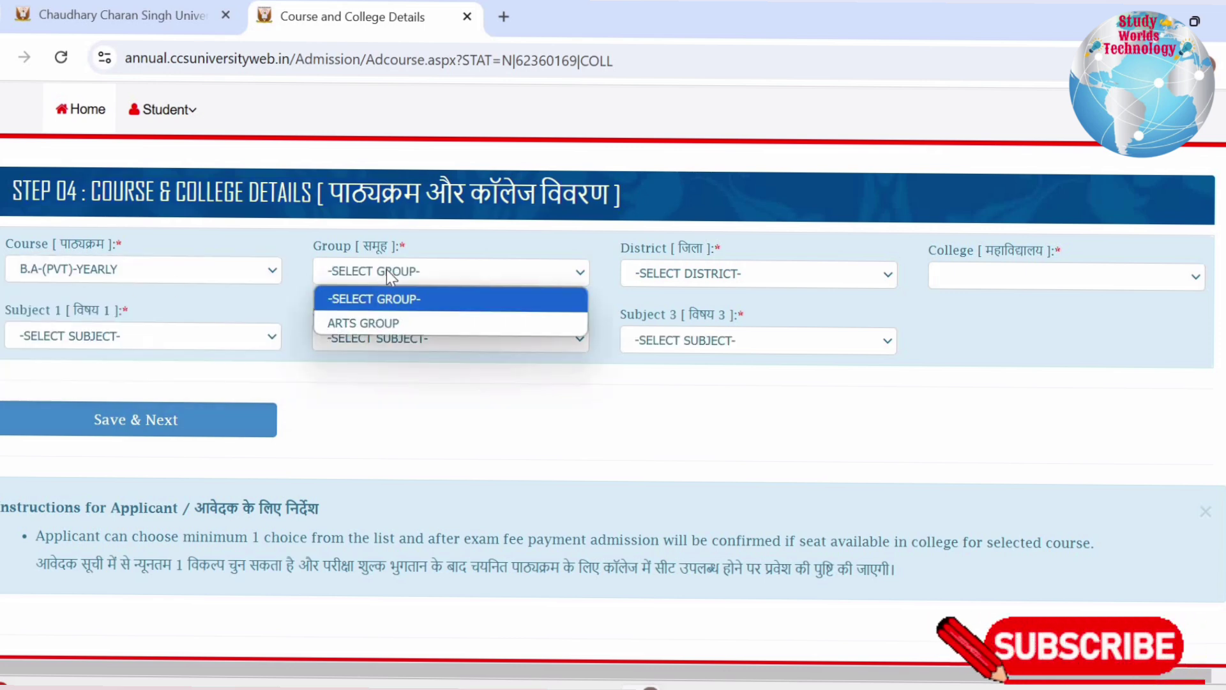
click(359, 320)
click(699, 272)
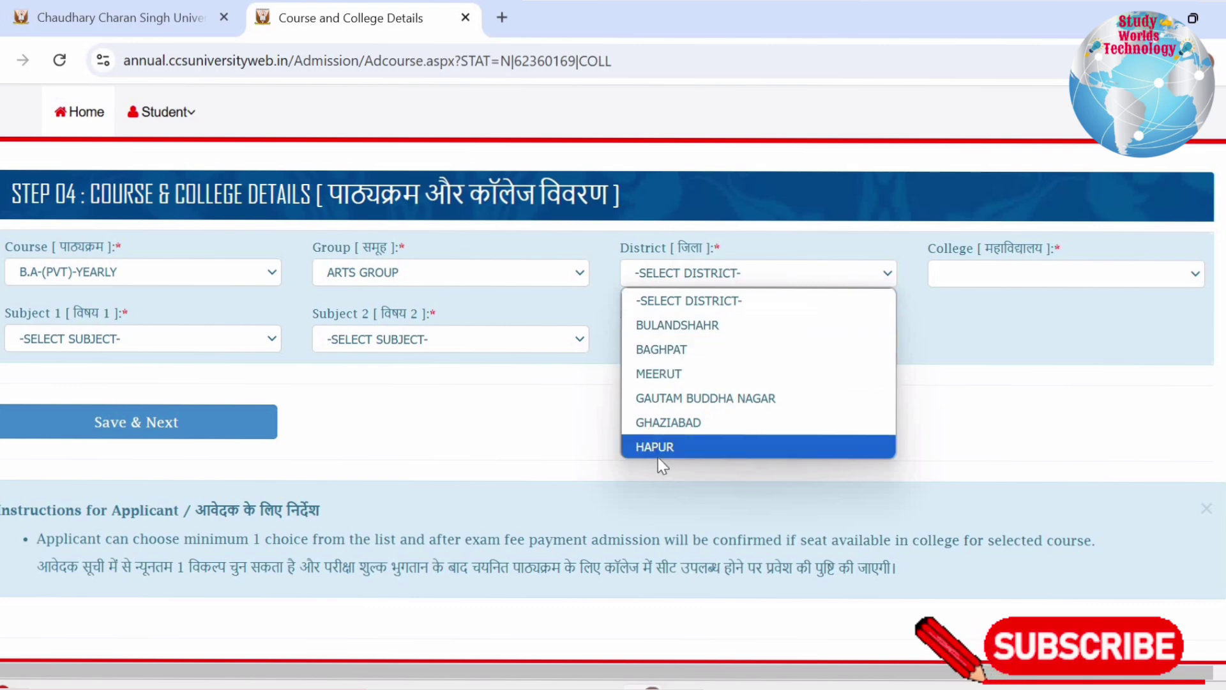
Pick district BAGHPAT and college 0005-SAMRAT PRITHVIRAJ CHAUHAN DEGREE COLLEGE
click(668, 348)
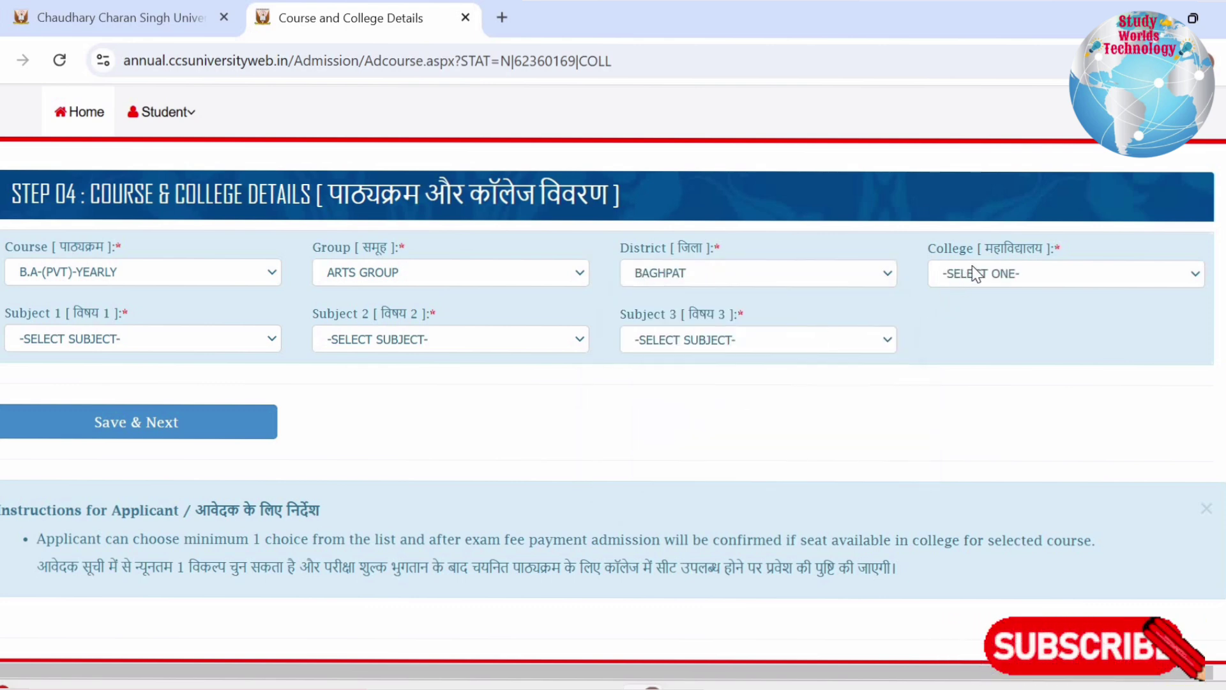
click(975, 273)
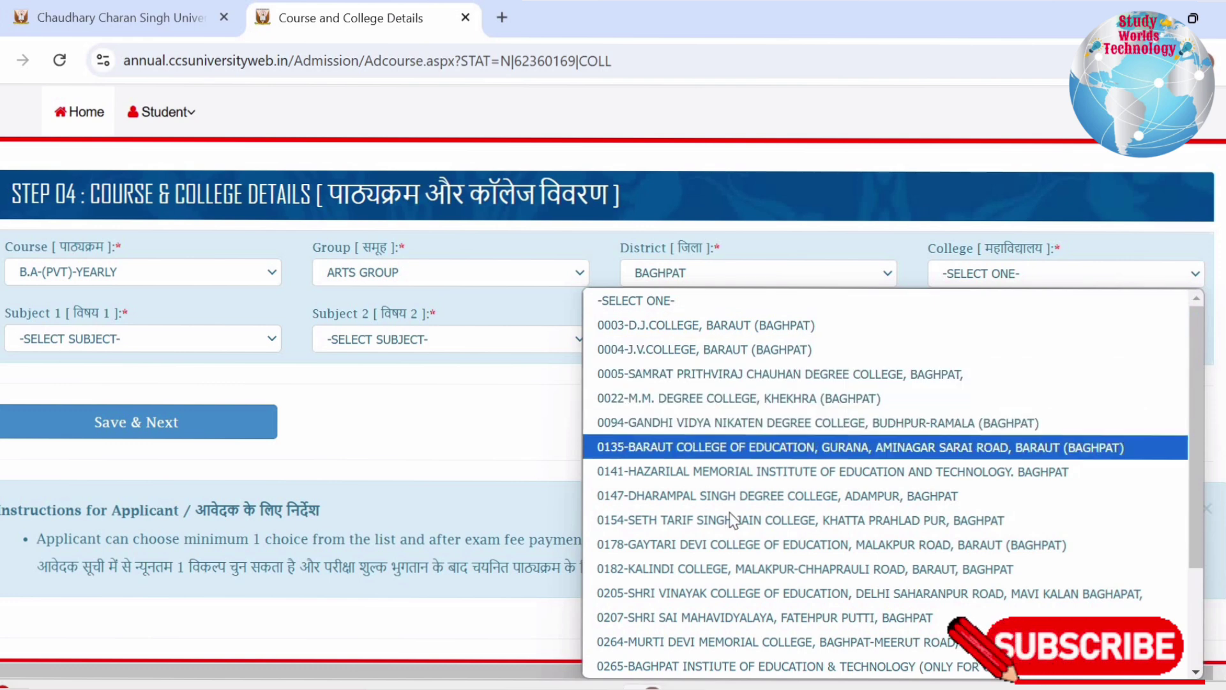
click(670, 376)
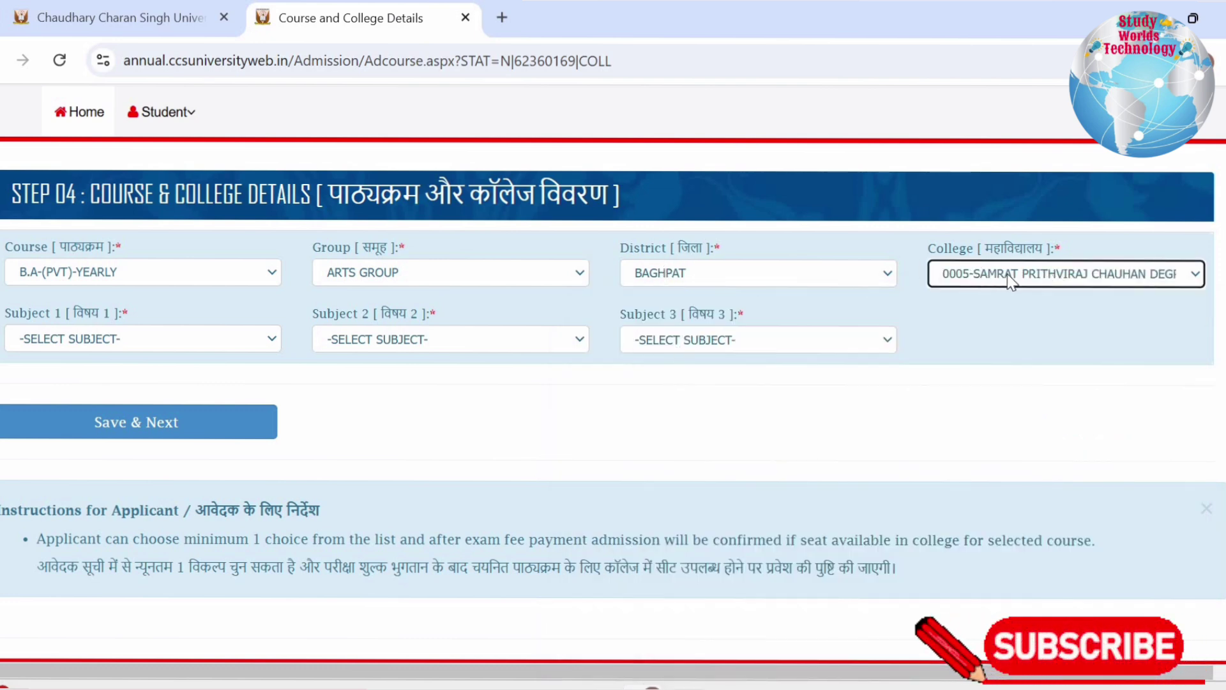
Show the Subject 1 dropdown listing HINDI, SANSKRIT, URDU and ENGLISH
drag(11, 313, 121, 312)
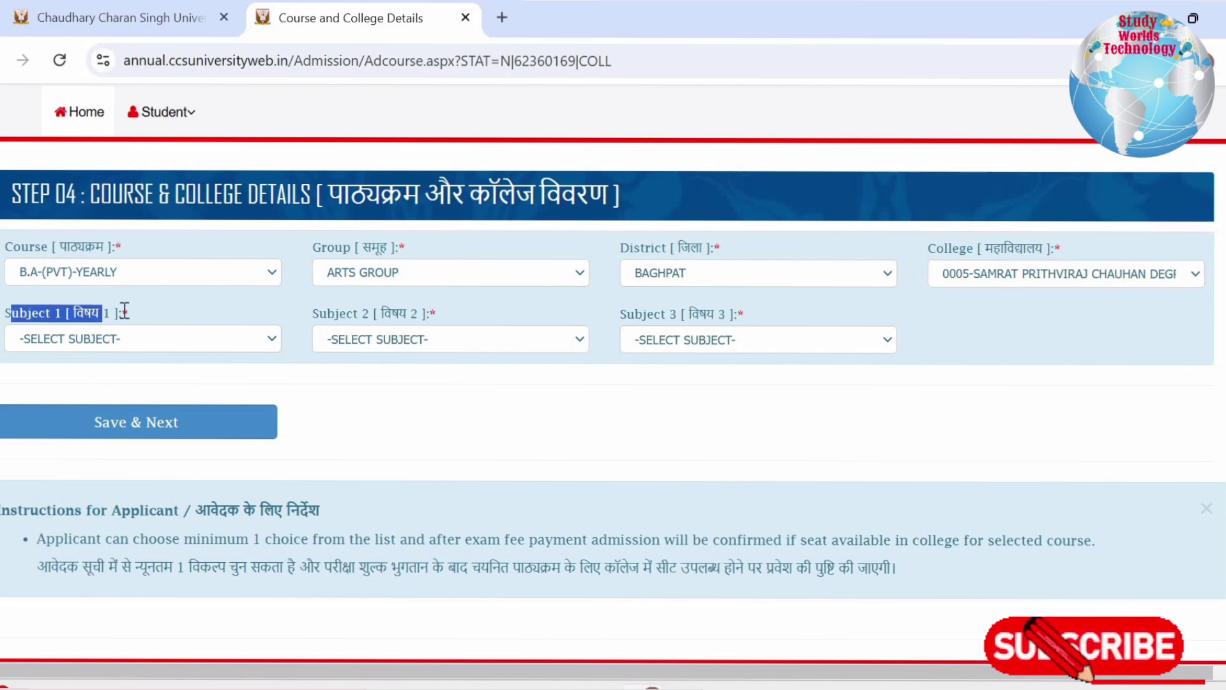
click(101, 341)
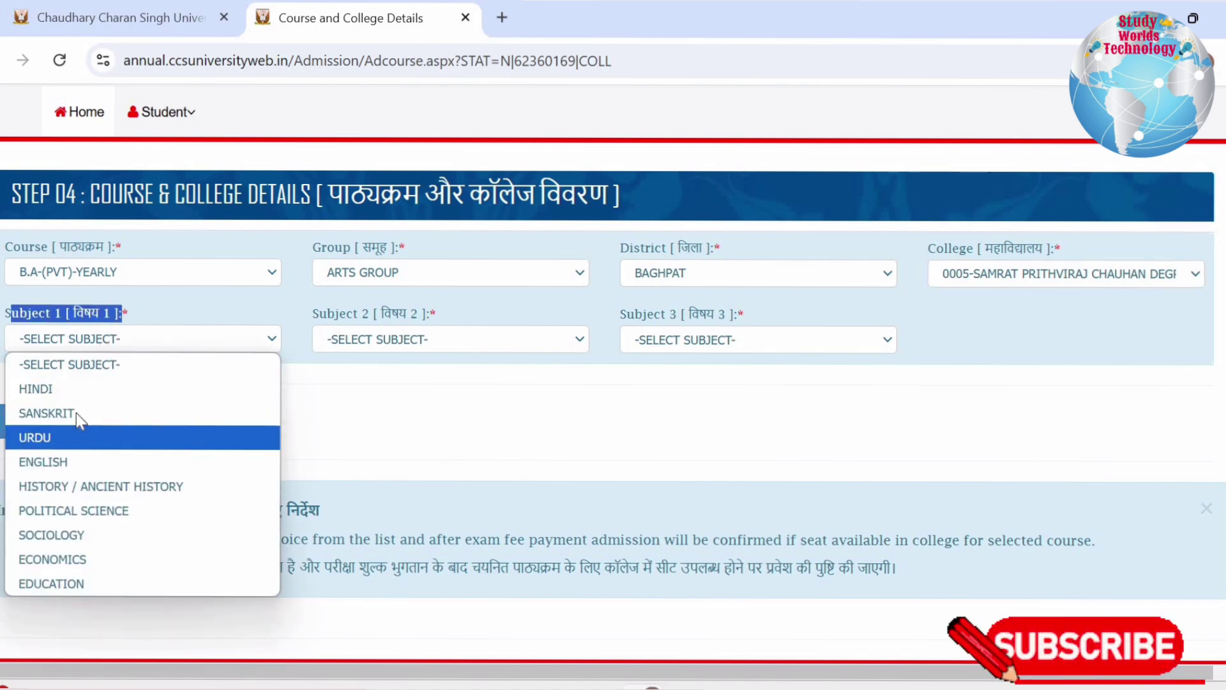
click(124, 291)
drag(9, 314, 764, 313)
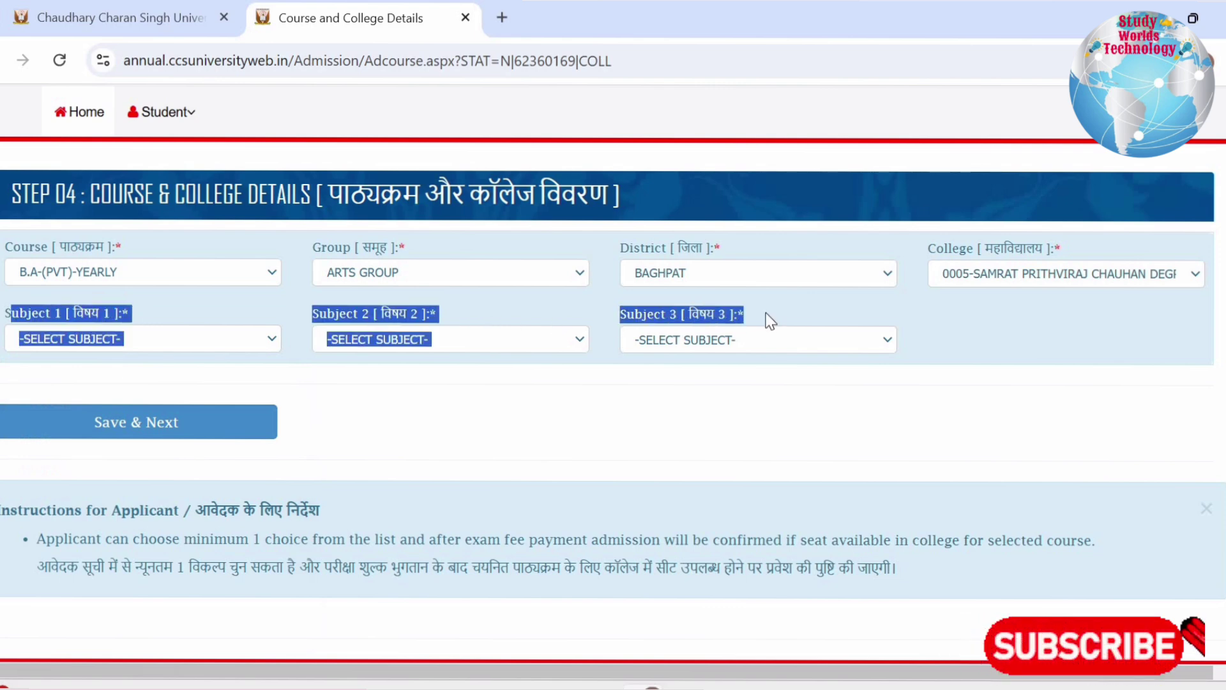
click(766, 314)
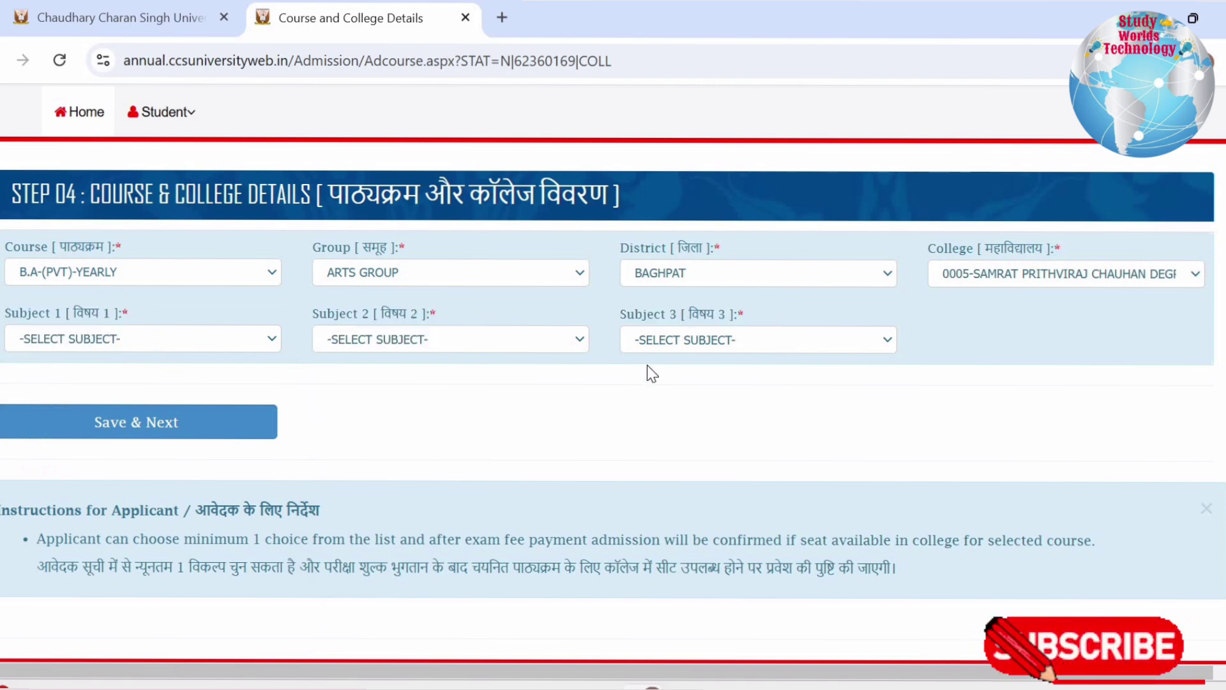
click(189, 342)
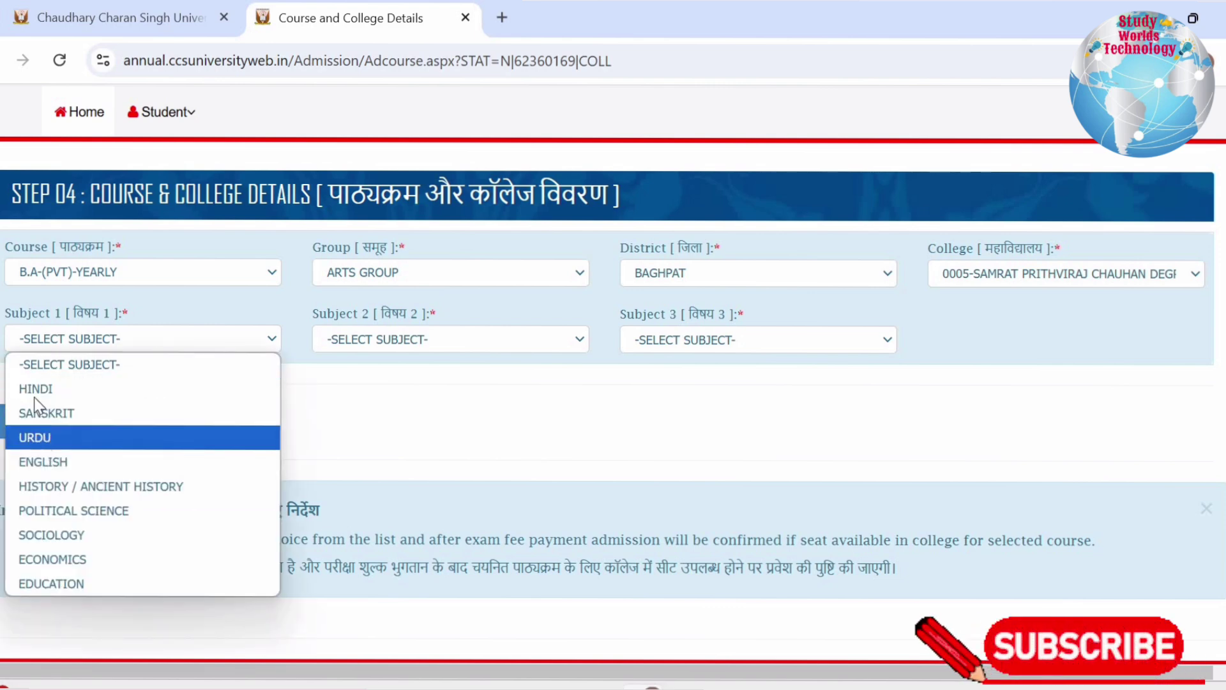